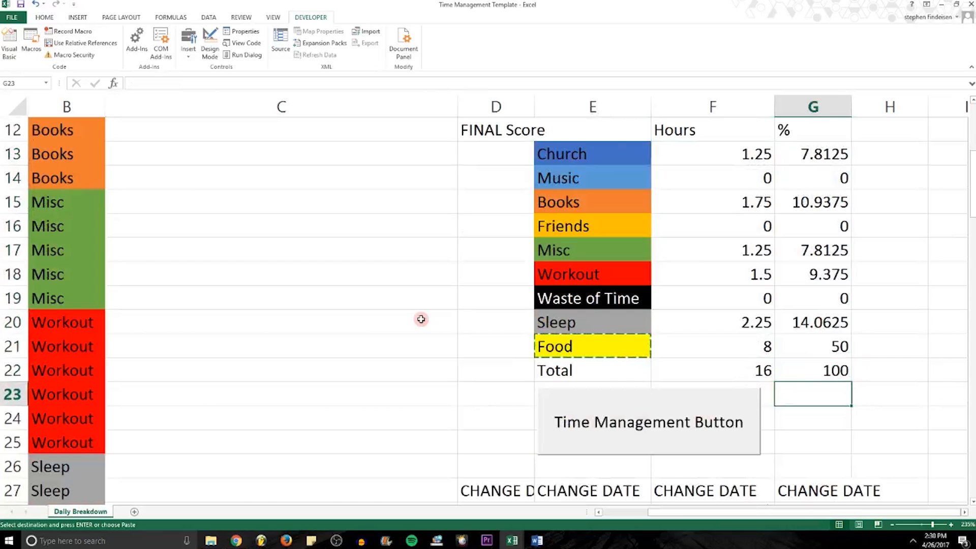
Replace the DATE HERE placeholder in cell A1 with 4262017
{"action": "scroll", "coordinate": [421, 319], "scroll_direction": "down", "scroll_amount": 4}
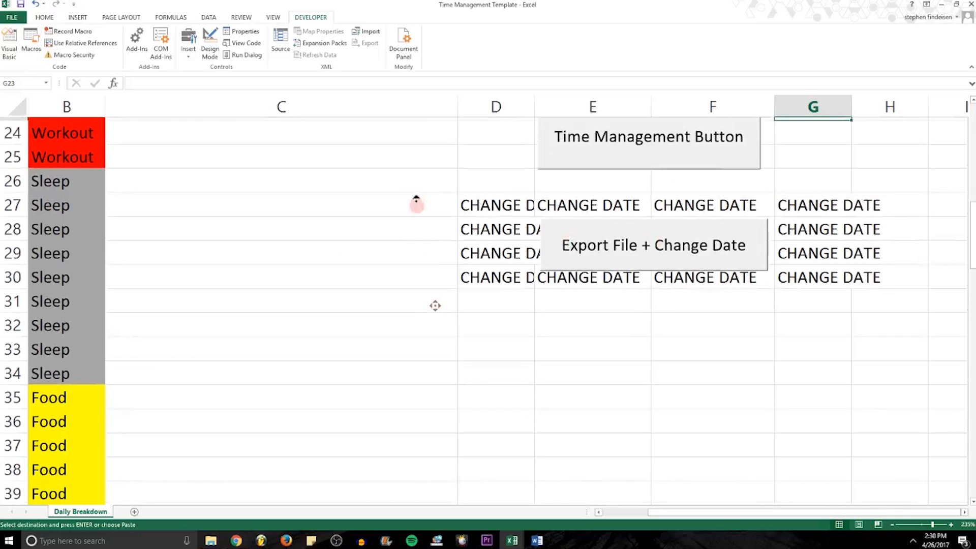
{"action": "scroll", "coordinate": [415, 196], "scroll_direction": "up", "scroll_amount": 1}
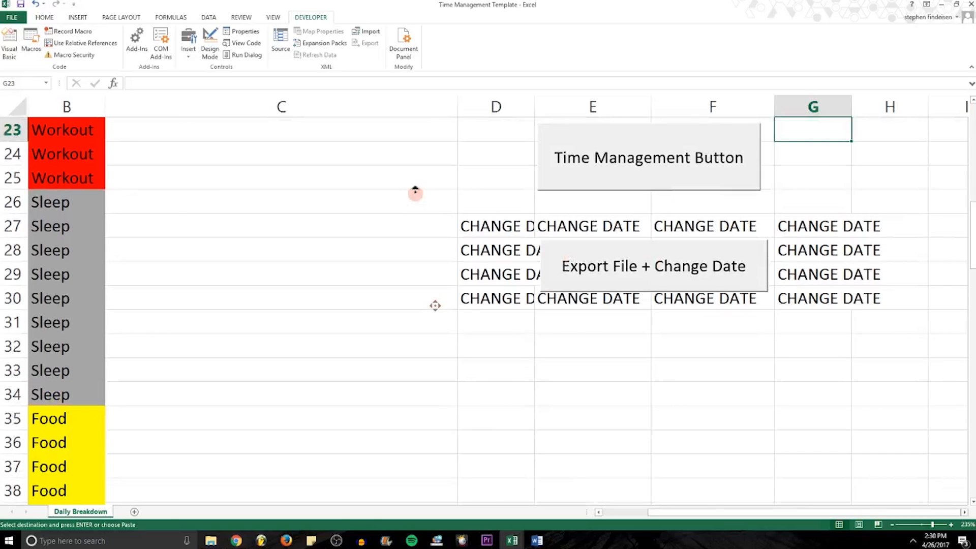
{"action": "scroll", "coordinate": [416, 193], "scroll_direction": "up", "scroll_amount": 7}
{"action": "scroll", "coordinate": [261, 194], "scroll_direction": "left", "scroll_amount": 1}
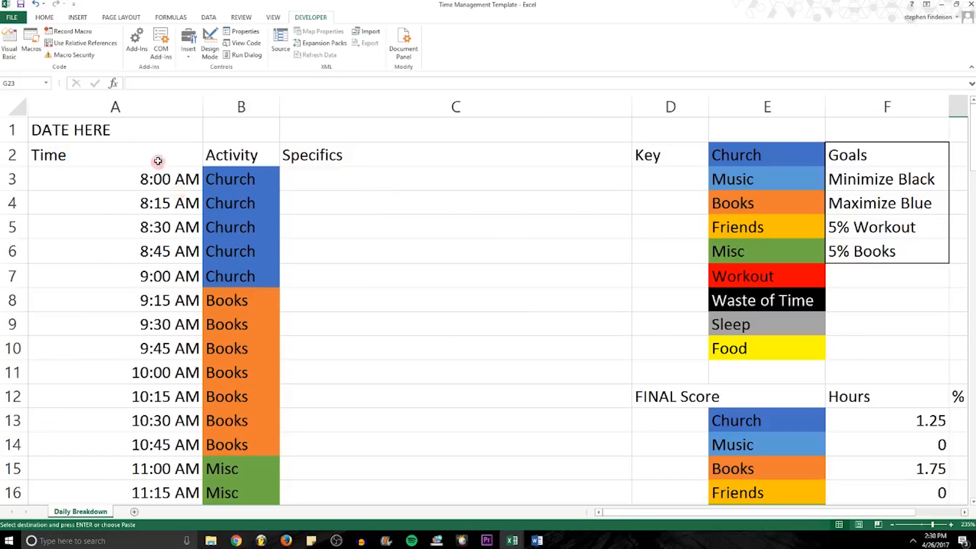
{"action": "left_click", "coordinate": [159, 138]}
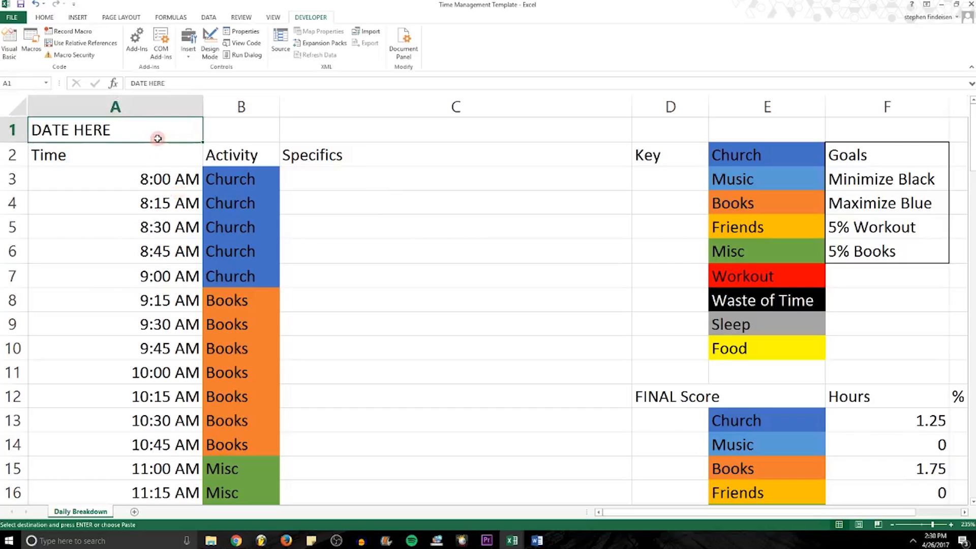
{"action": "type", "text": "4"}
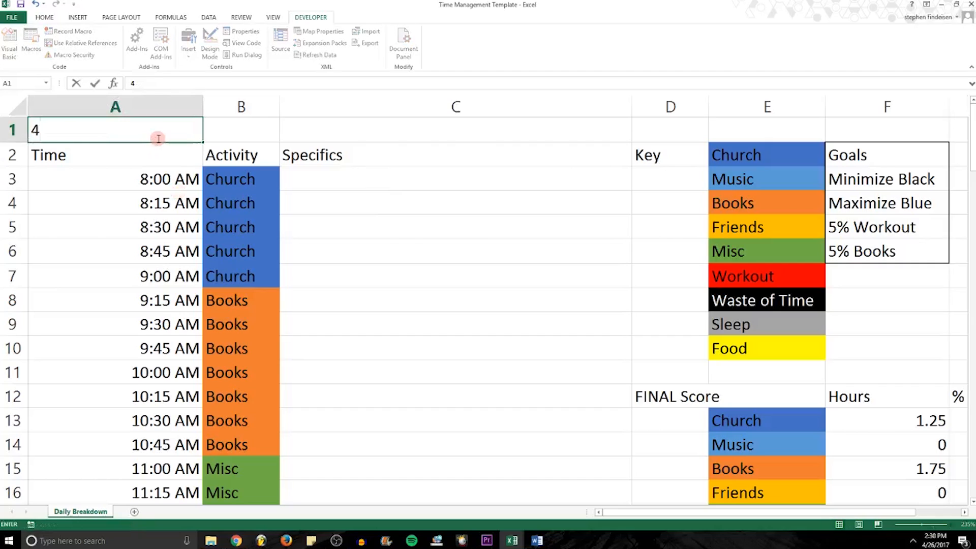
{"action": "type", "text": "263"}
{"action": "key", "text": "BackSpace"}
{"action": "type", "text": "2017"}
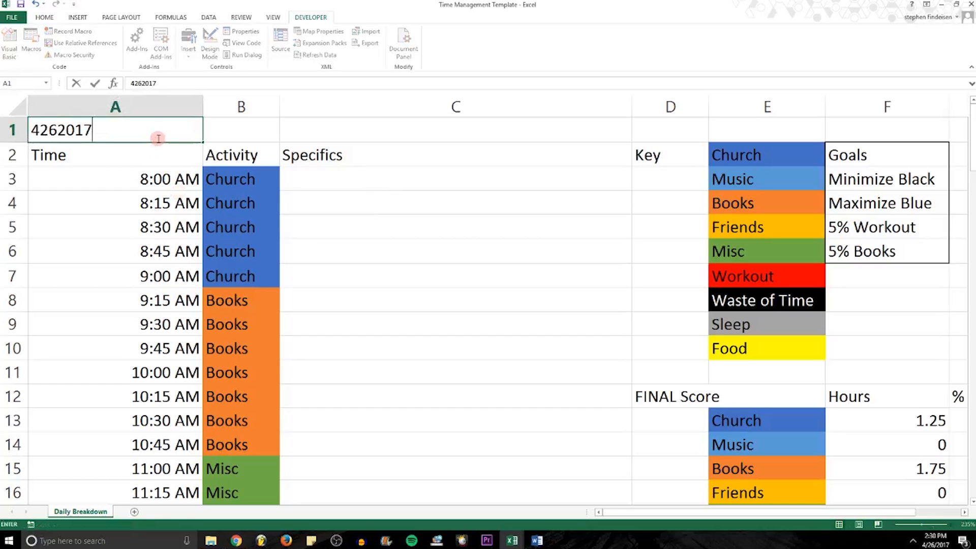
{"action": "key", "text": "Return"}
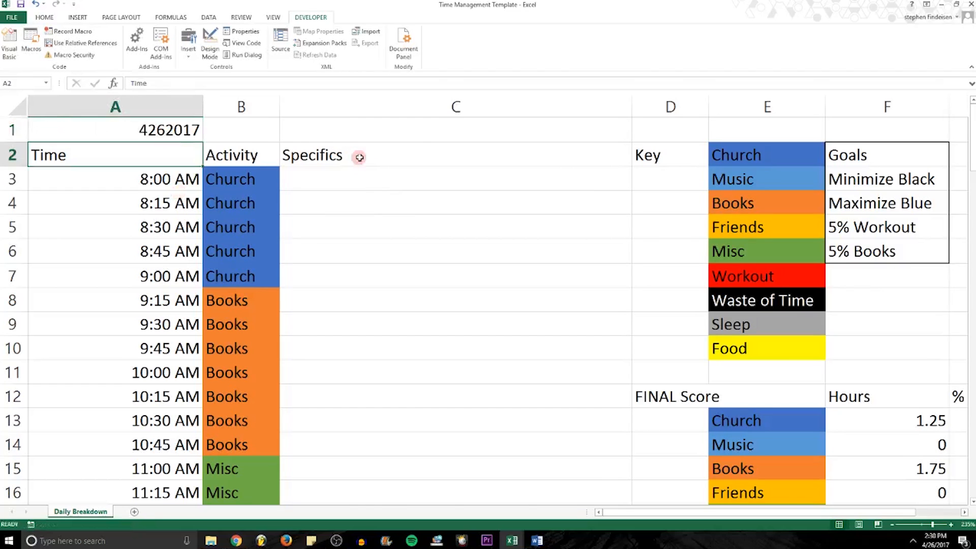
Examine the date cell A1 and the Export File + Change Date button below the score table
{"action": "scroll", "coordinate": [453, 193], "scroll_direction": "down", "scroll_amount": 1}
{"action": "scroll", "coordinate": [454, 193], "scroll_direction": "right", "scroll_amount": 1}
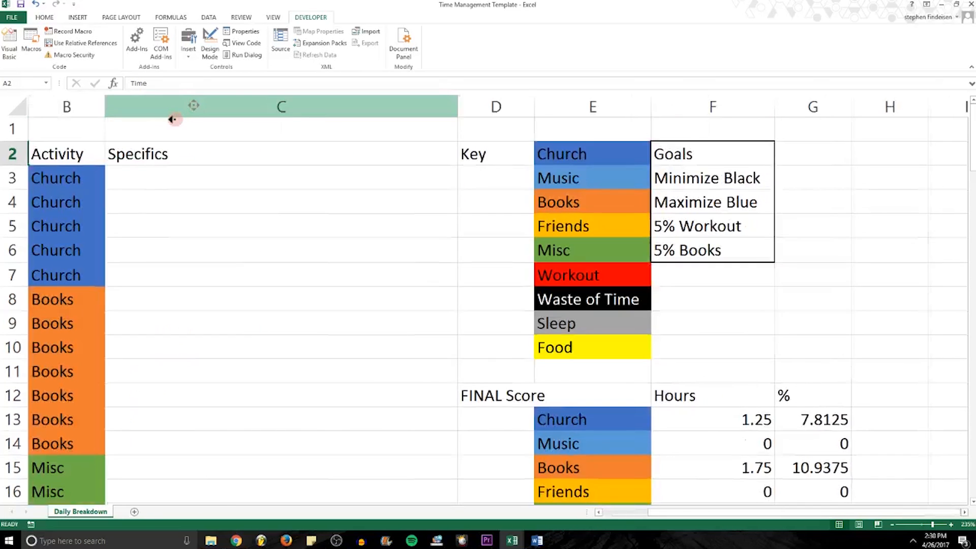
{"action": "scroll", "coordinate": [183, 112], "scroll_direction": "left", "scroll_amount": 1}
{"action": "scroll", "coordinate": [139, 131], "scroll_direction": "up", "scroll_amount": 1}
{"action": "left_click", "coordinate": [138, 120]}
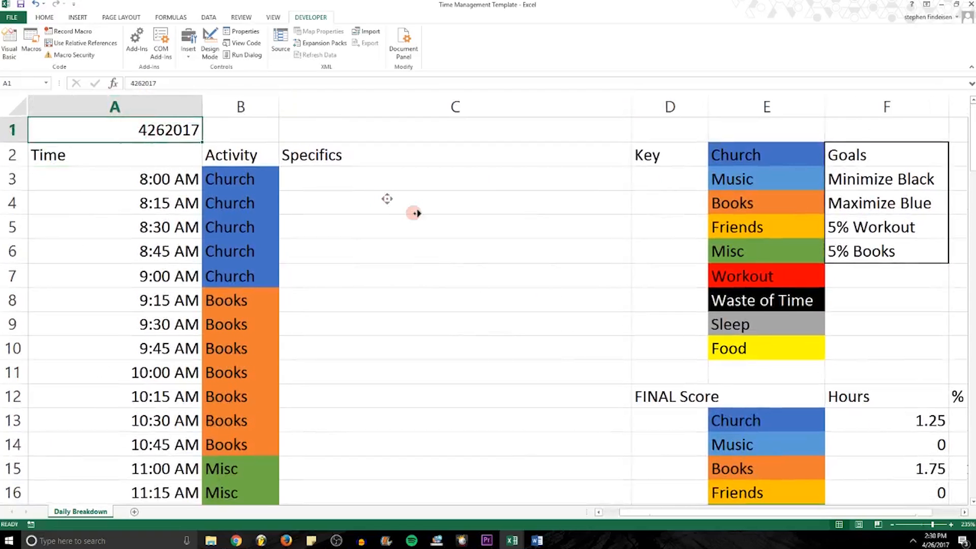
{"action": "scroll", "coordinate": [417, 213], "scroll_direction": "down", "scroll_amount": 9}
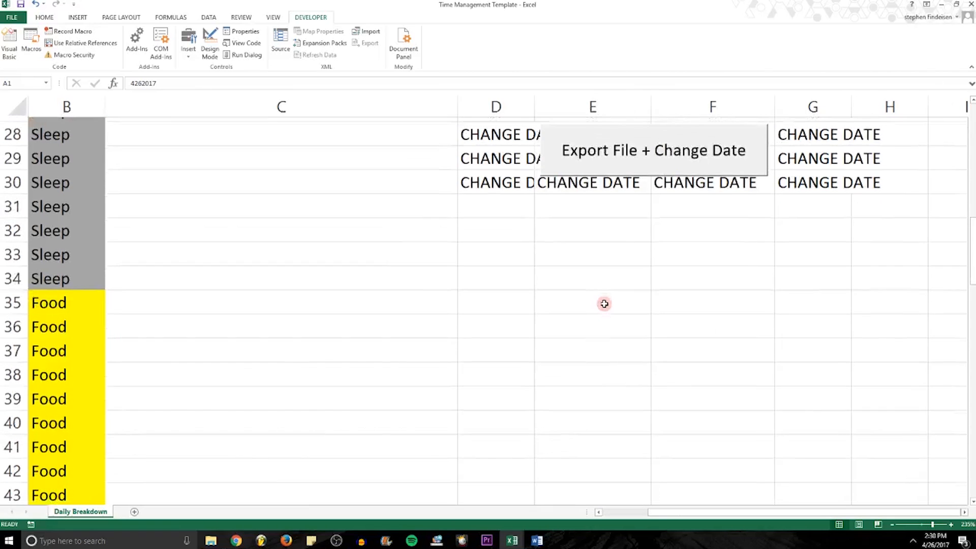
{"action": "scroll", "coordinate": [604, 303], "scroll_direction": "up", "scroll_amount": 2}
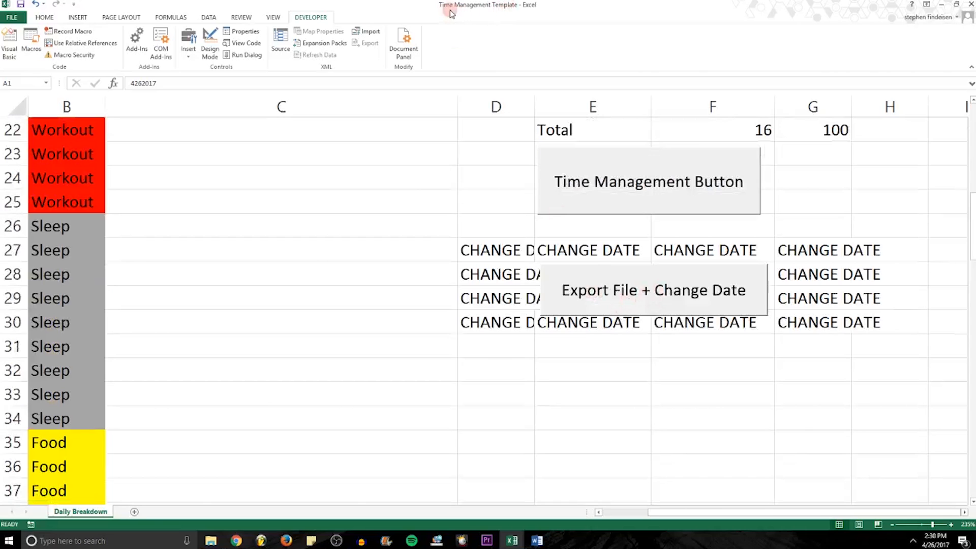
{"action": "scroll", "coordinate": [375, 236], "scroll_direction": "up", "scroll_amount": 6}
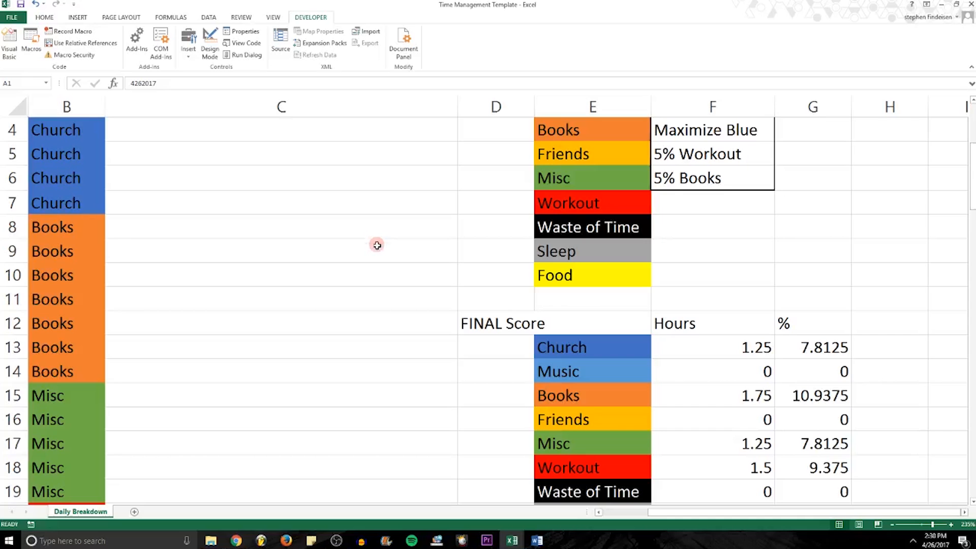
Switch to the Visual Basic editor and inspect the archive folder path in the SaveAs line of the ExportFileandReset macro
{"action": "key", "text": "alt+Tab"}
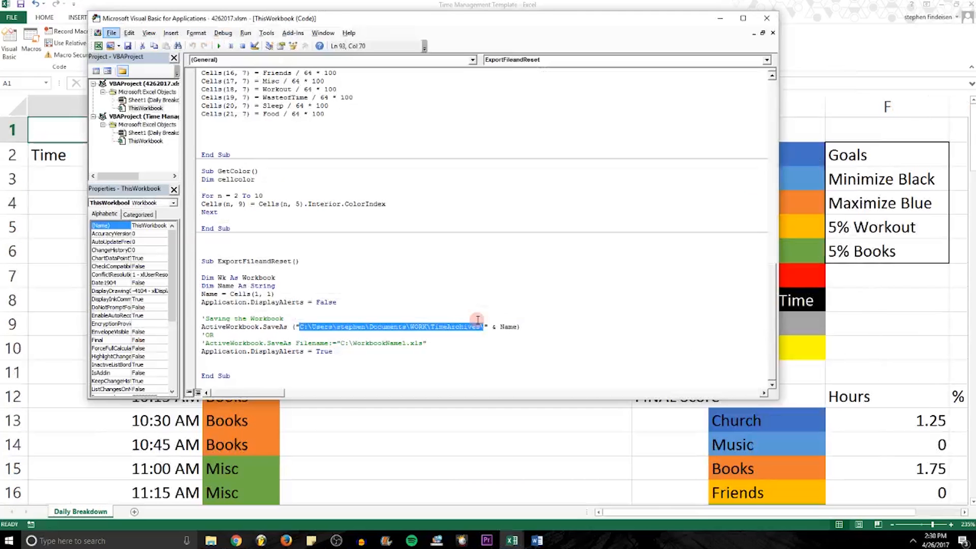
{"action": "left_click", "coordinate": [478, 321]}
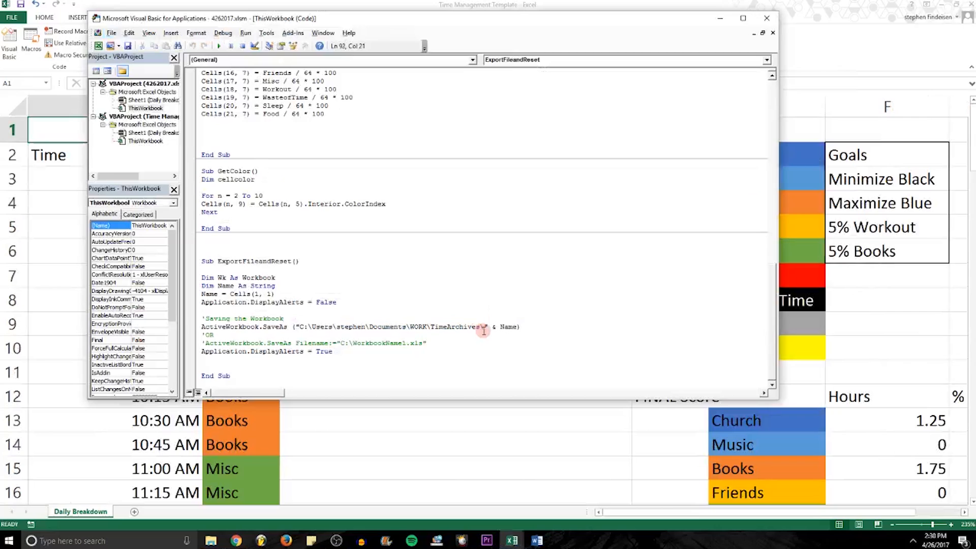
{"action": "left_click_drag", "start_coordinate": [483, 327], "coordinate": [299, 326]}
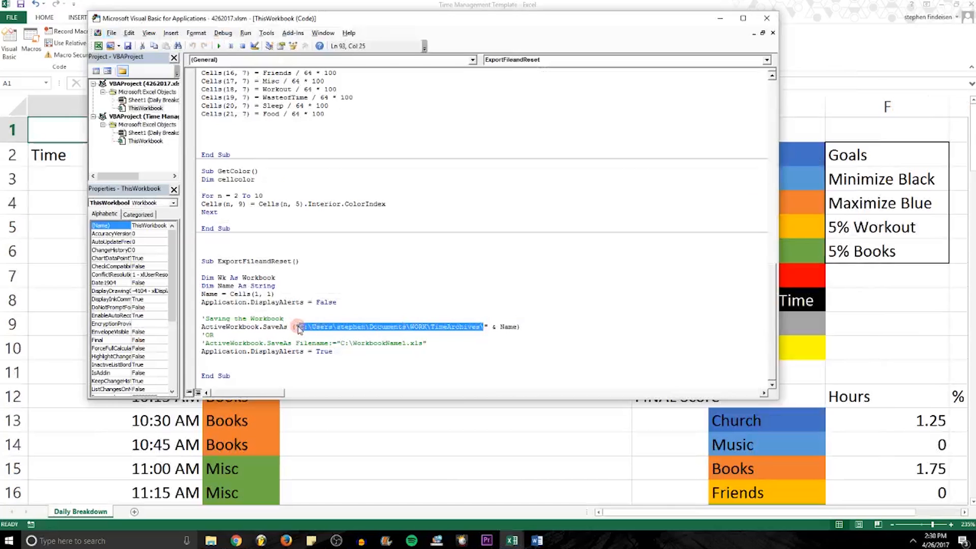
{"action": "left_click_drag", "start_coordinate": [299, 329], "coordinate": [473, 326]}
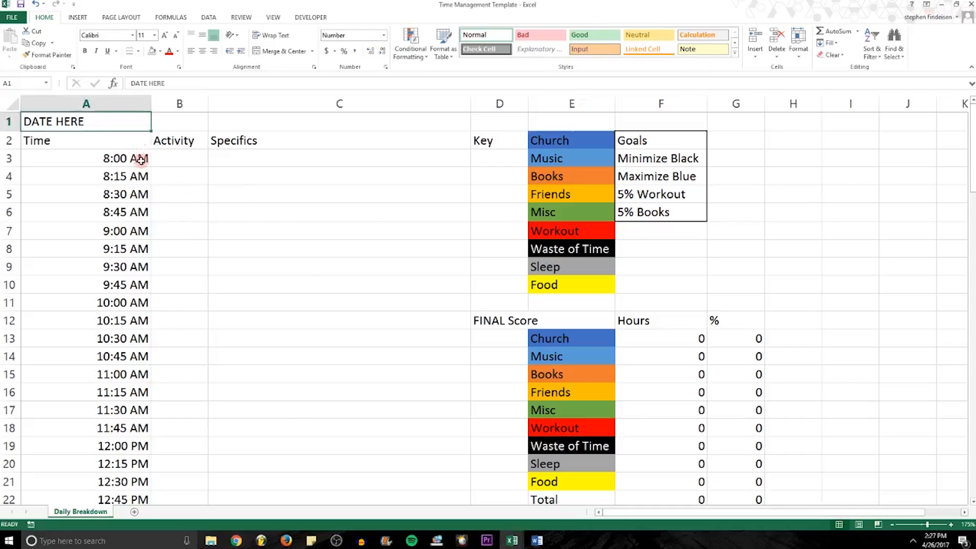
Examine the blank template's Time column, Activity and Specifics columns, and FINAL Score table
{"action": "scroll", "coordinate": [140, 160], "scroll_direction": "up", "scroll_amount": 3}
{"action": "scroll", "coordinate": [141, 160], "scroll_direction": "up", "scroll_amount": 3}
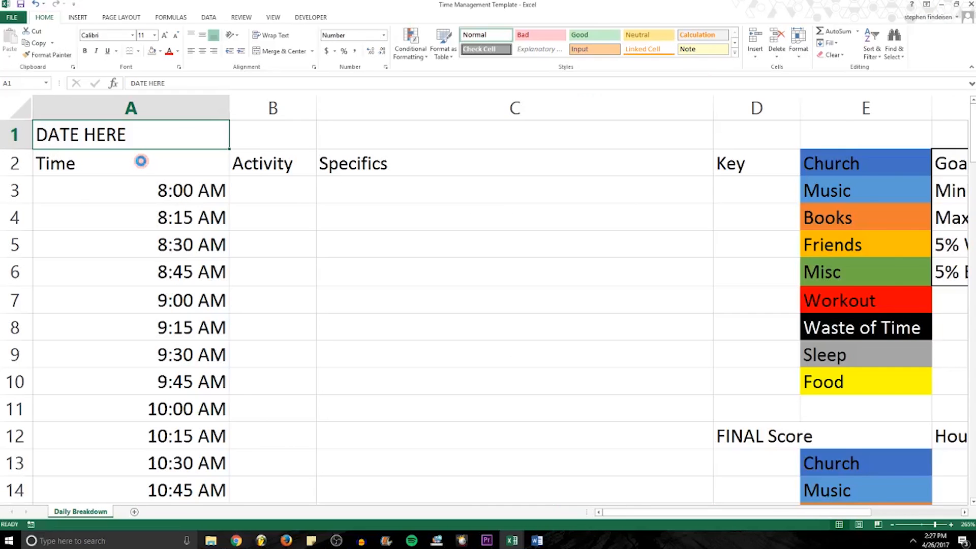
{"action": "scroll", "coordinate": [141, 160], "scroll_direction": "up", "scroll_amount": 2}
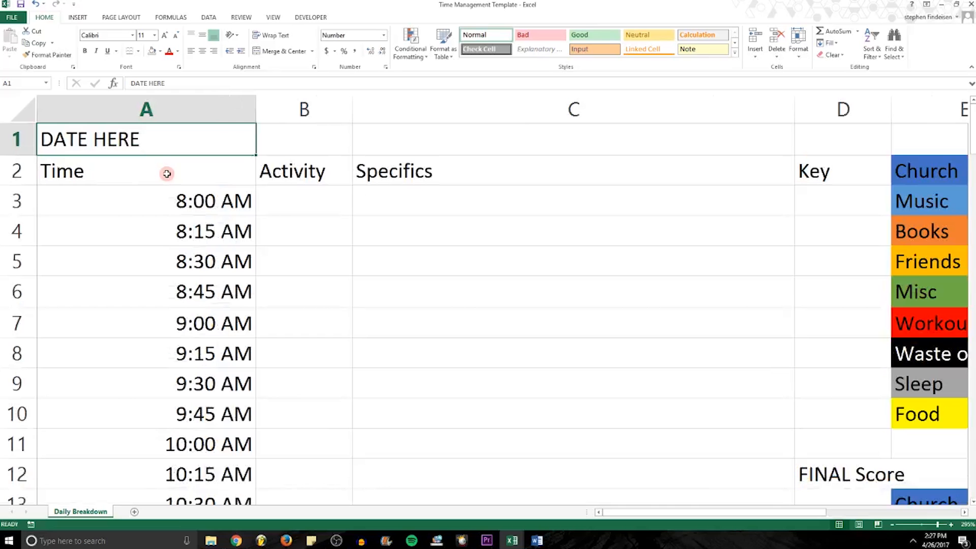
{"action": "middle_click", "coordinate": [301, 246]}
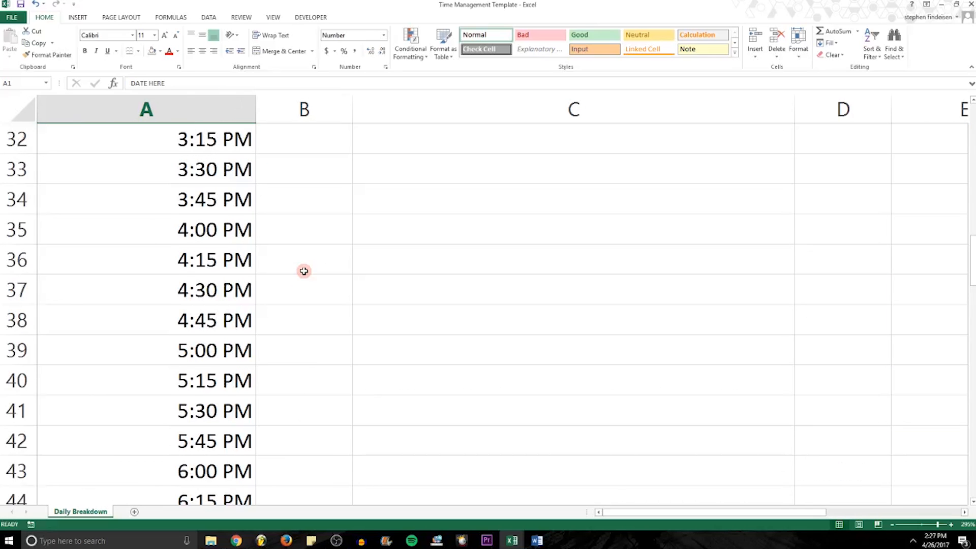
{"action": "key", "text": "ctrl+Home"}
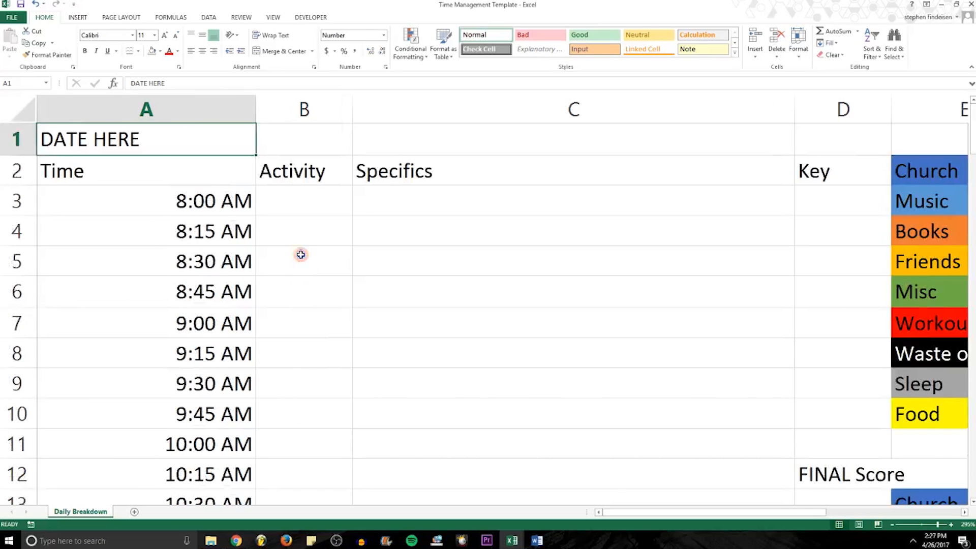
{"action": "scroll", "coordinate": [300, 254], "scroll_direction": "down", "scroll_amount": 4, "text": "ctrl"}
{"action": "scroll", "coordinate": [301, 254], "scroll_direction": "down", "scroll_amount": 4}
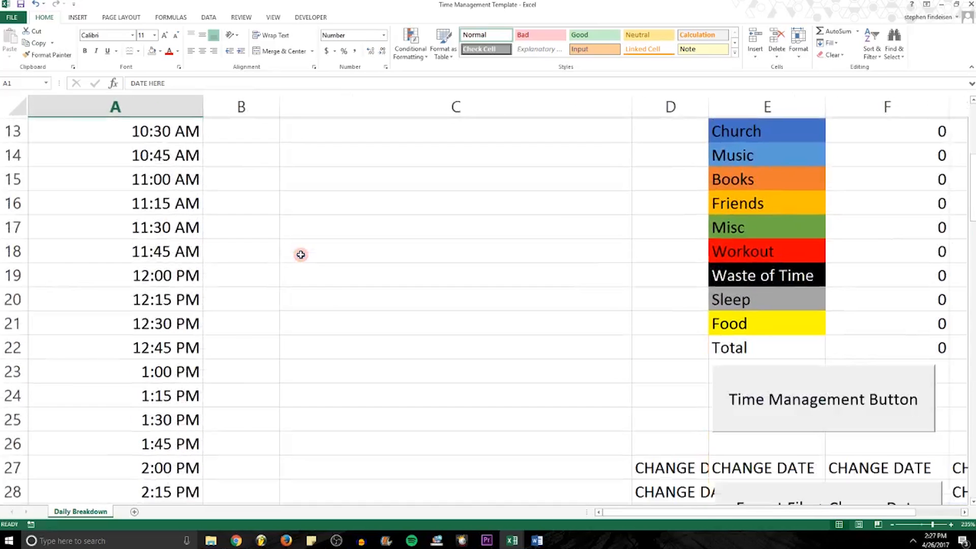
{"action": "scroll", "coordinate": [301, 255], "scroll_direction": "up", "scroll_amount": 4}
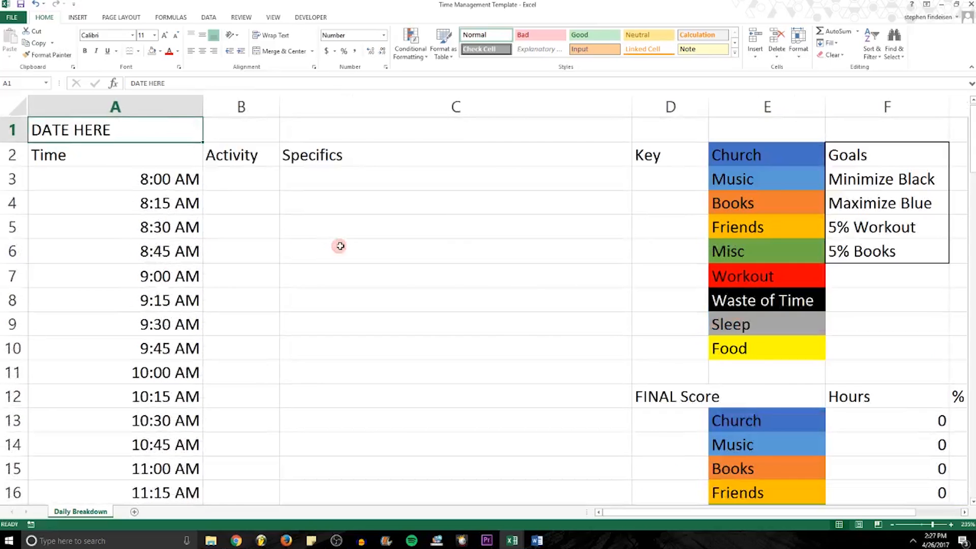
{"action": "middle_click", "coordinate": [385, 256]}
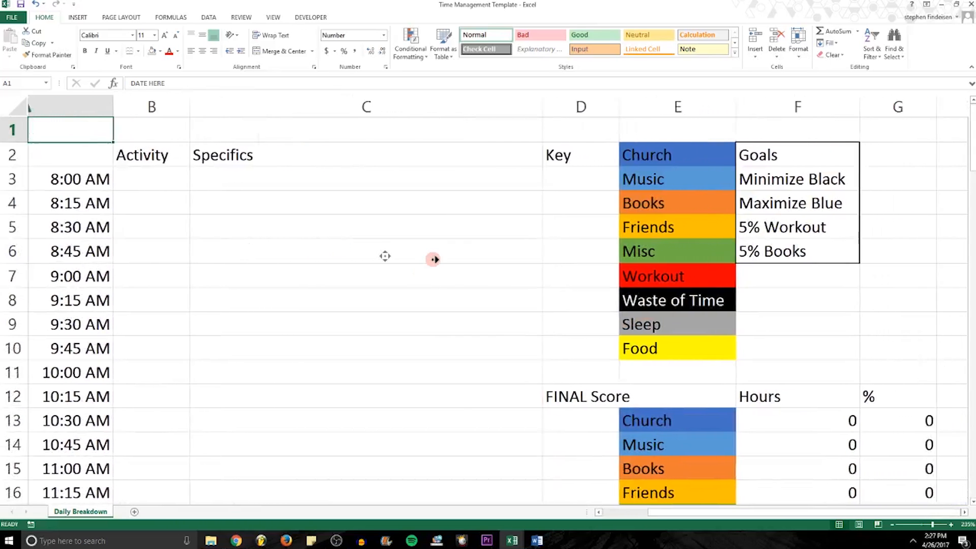
{"action": "middle_click", "coordinate": [433, 259]}
Go through the color-coded activity categories in the Key, from Church to Food in E2:E10
{"action": "left_click_drag", "start_coordinate": [583, 354], "coordinate": [543, 152]}
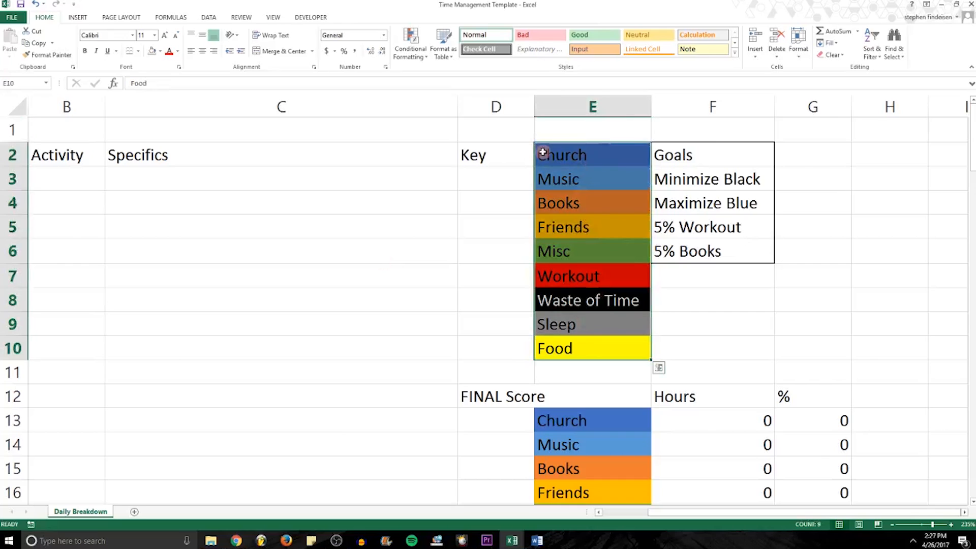
{"action": "left_click", "coordinate": [542, 152]}
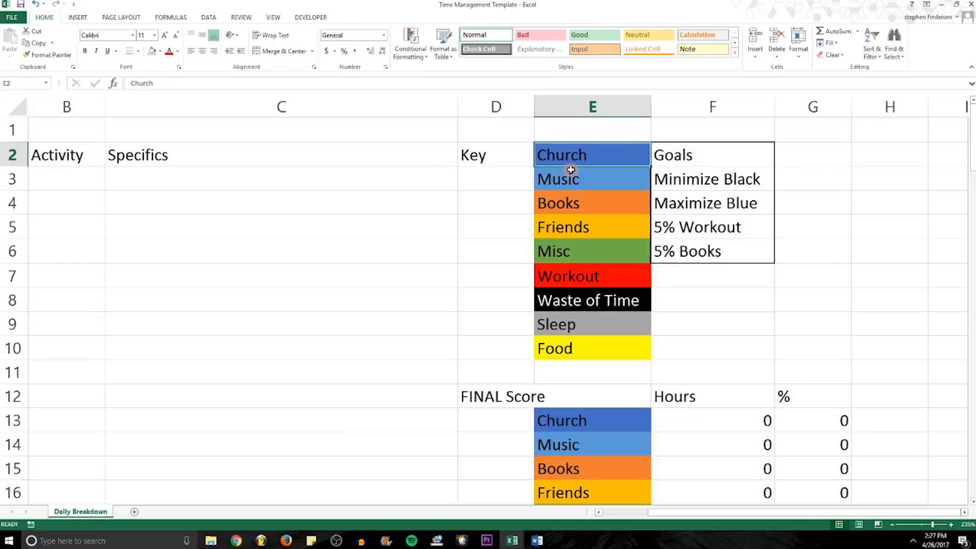
{"action": "left_click_drag", "start_coordinate": [562, 152], "coordinate": [624, 338]}
{"action": "left_click", "coordinate": [620, 254]}
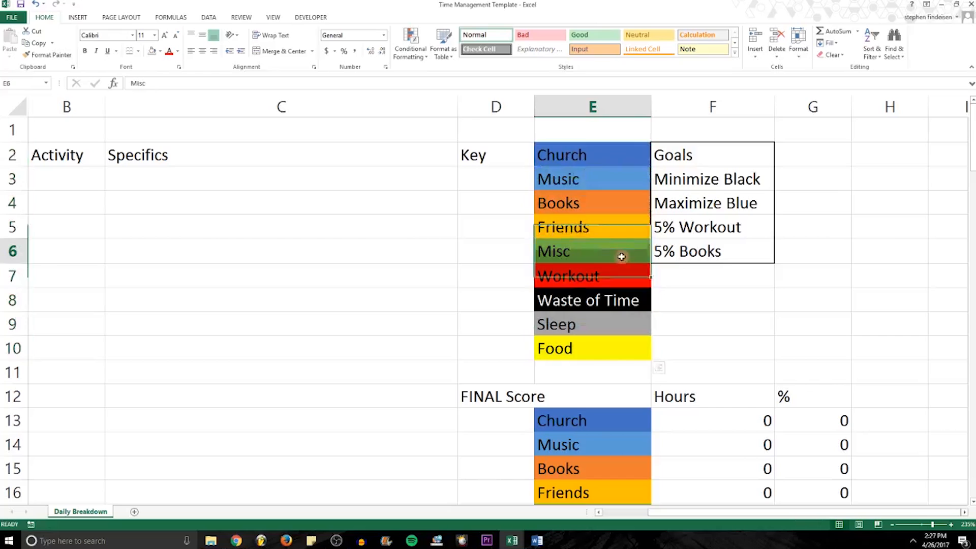
{"action": "left_click", "coordinate": [526, 254]}
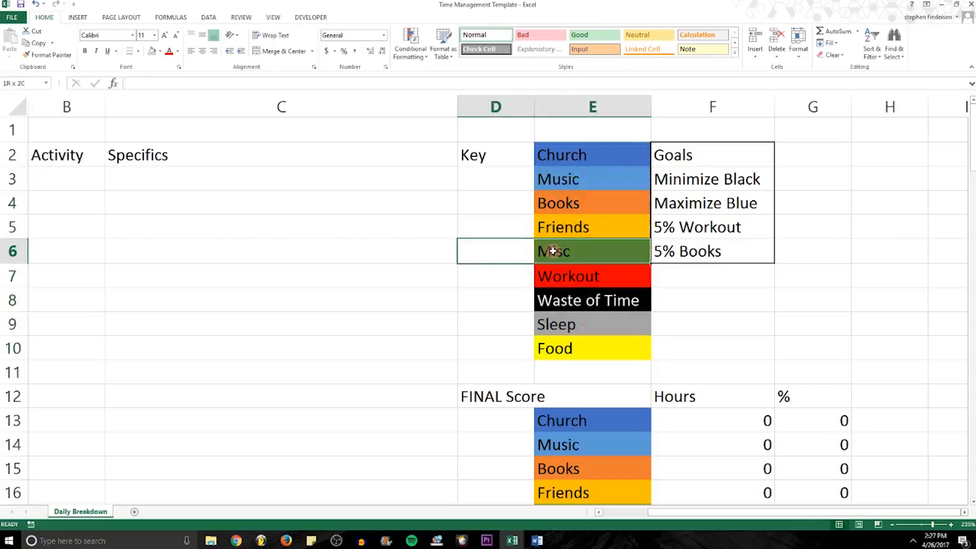
{"action": "left_click", "coordinate": [553, 250]}
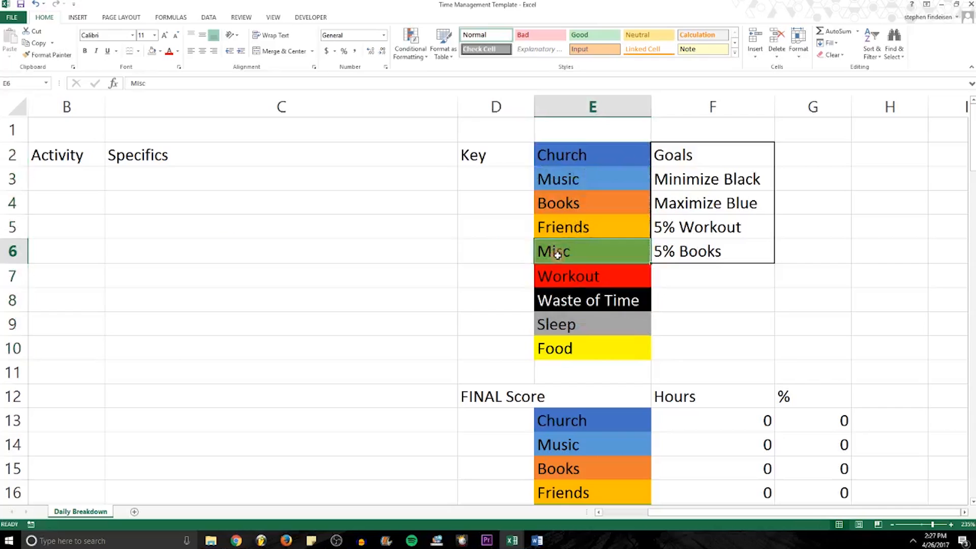
{"action": "left_click", "coordinate": [592, 300]}
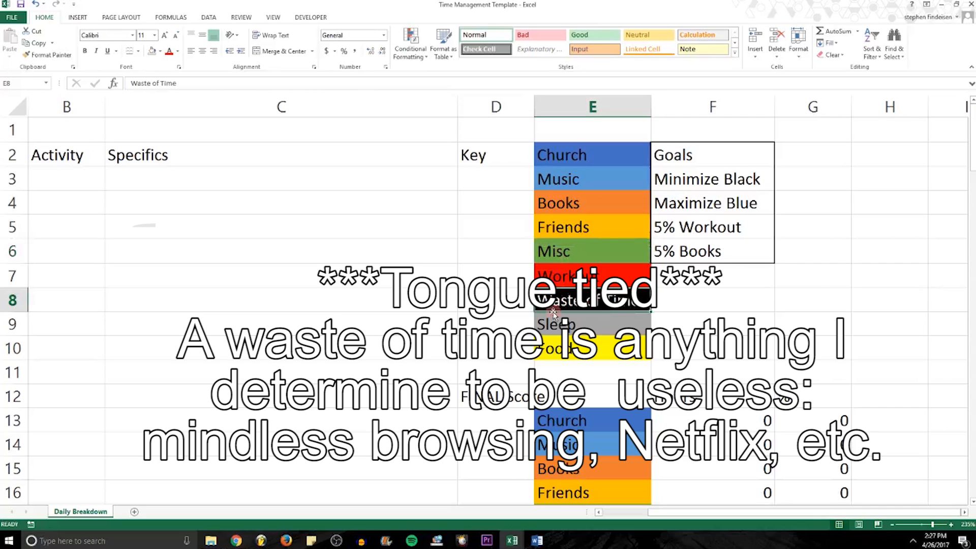
{"action": "left_click", "coordinate": [587, 280]}
{"action": "left_click", "coordinate": [578, 234]}
{"action": "left_click", "coordinate": [581, 182]}
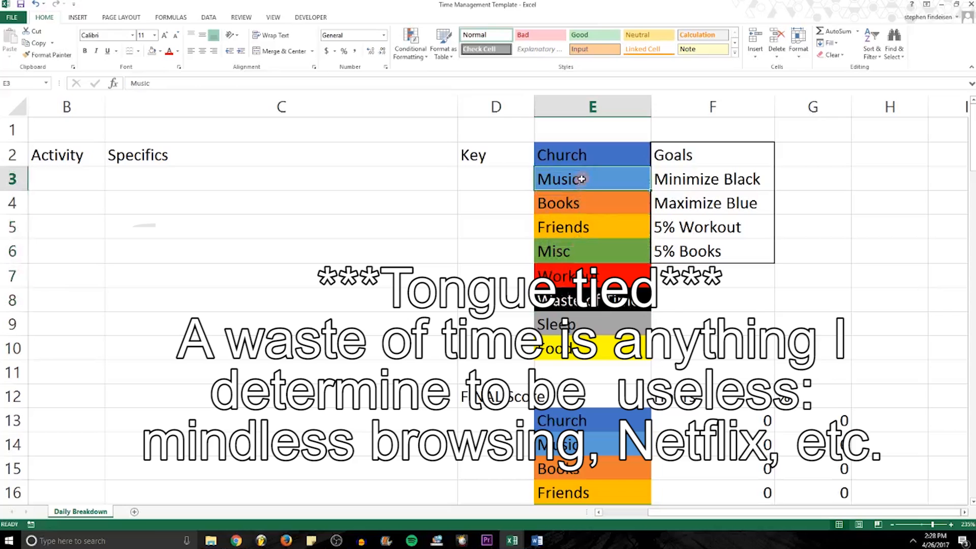
{"action": "left_click", "coordinate": [577, 204]}
{"action": "left_click", "coordinate": [577, 358]}
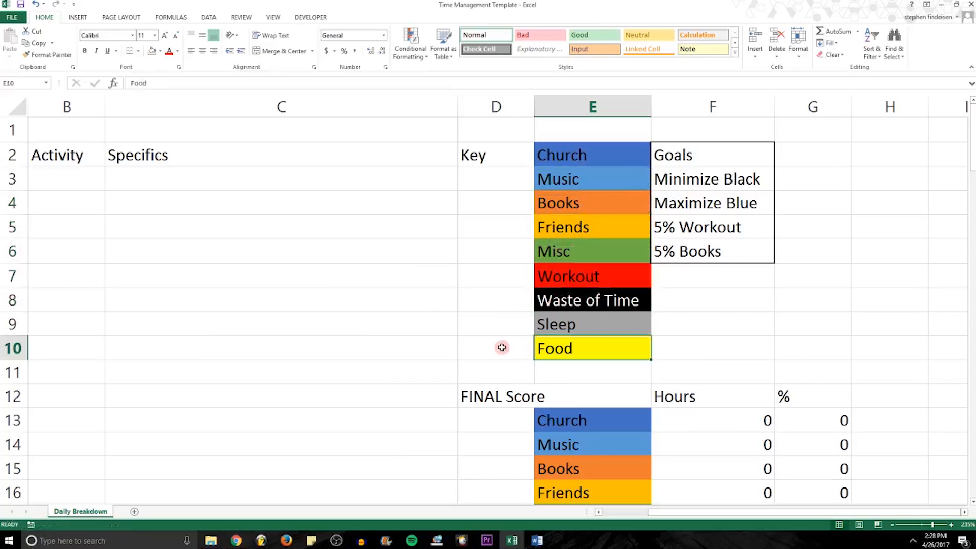
Examine the Time column's 15-minute slots and the blank Activity column beside it from 8:00 AM to late evening
{"action": "scroll", "coordinate": [376, 348], "scroll_direction": "left", "scroll_amount": 1}
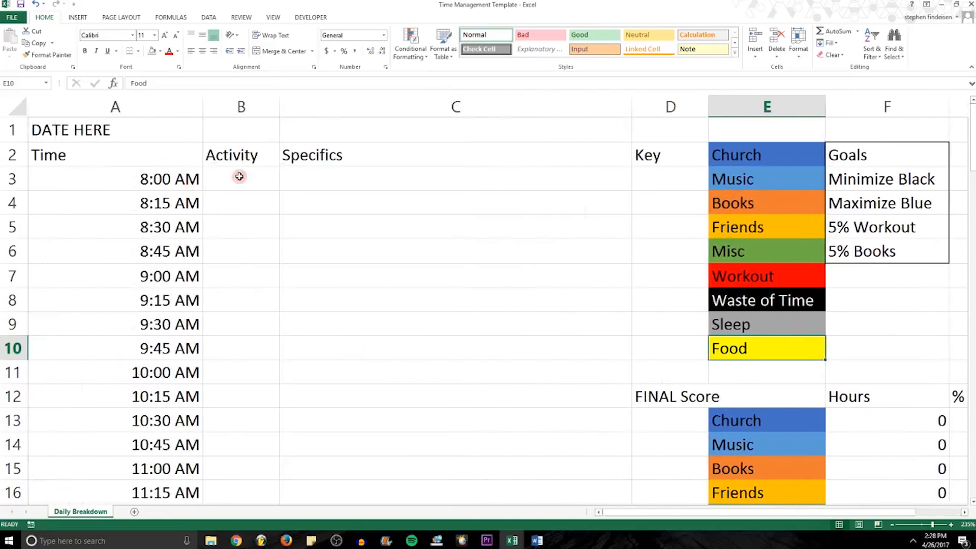
{"action": "left_click", "coordinate": [239, 177]}
{"action": "left_click_drag", "start_coordinate": [168, 179], "coordinate": [168, 227]}
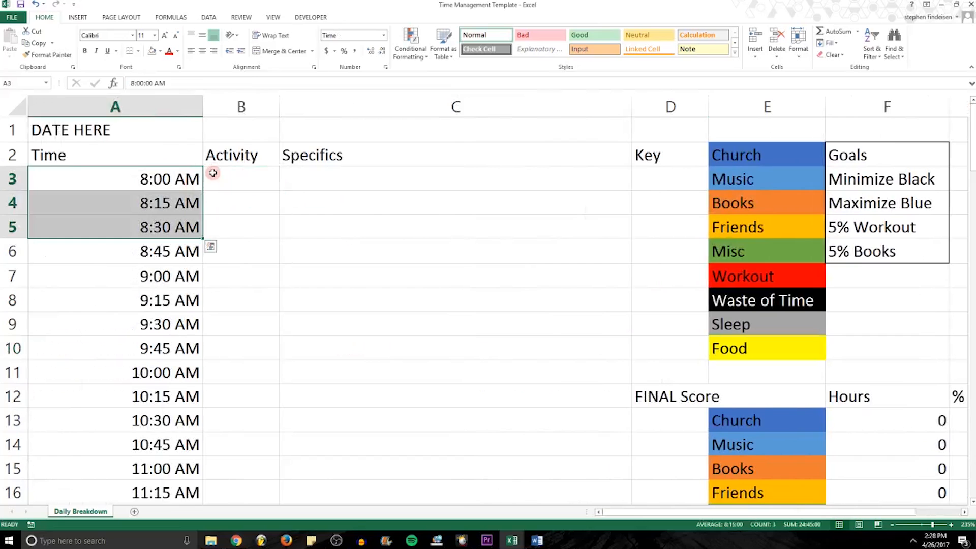
{"action": "left_click", "coordinate": [213, 173]}
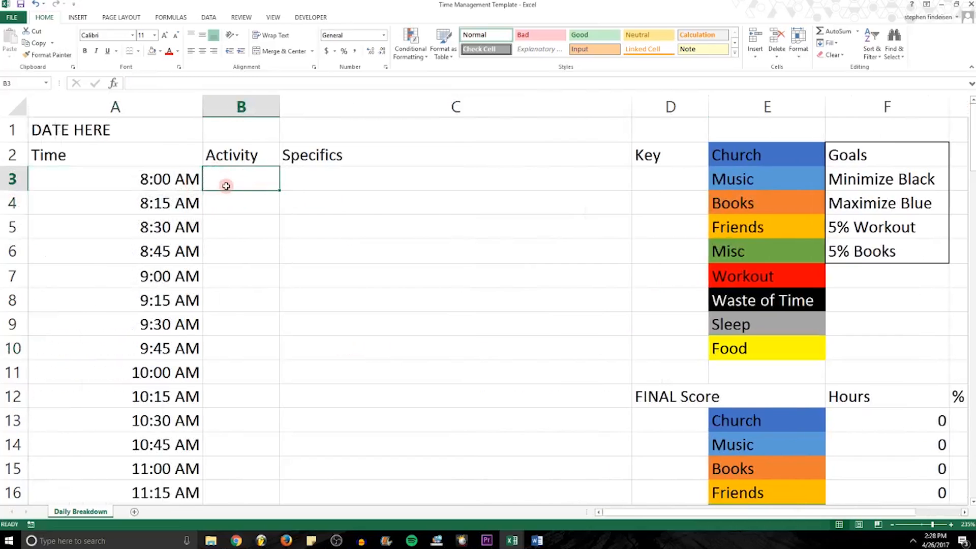
{"action": "left_click_drag", "start_coordinate": [182, 181], "coordinate": [182, 276]}
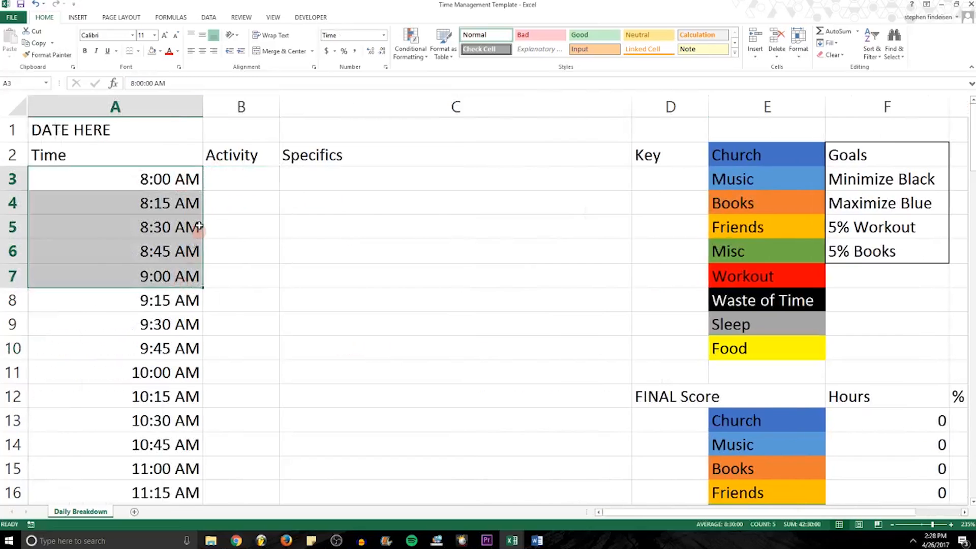
{"action": "left_click", "coordinate": [214, 177]}
{"action": "scroll", "coordinate": [183, 210], "scroll_direction": "down", "scroll_amount": 14}
{"action": "scroll", "coordinate": [183, 209], "scroll_direction": "up", "scroll_amount": 14}
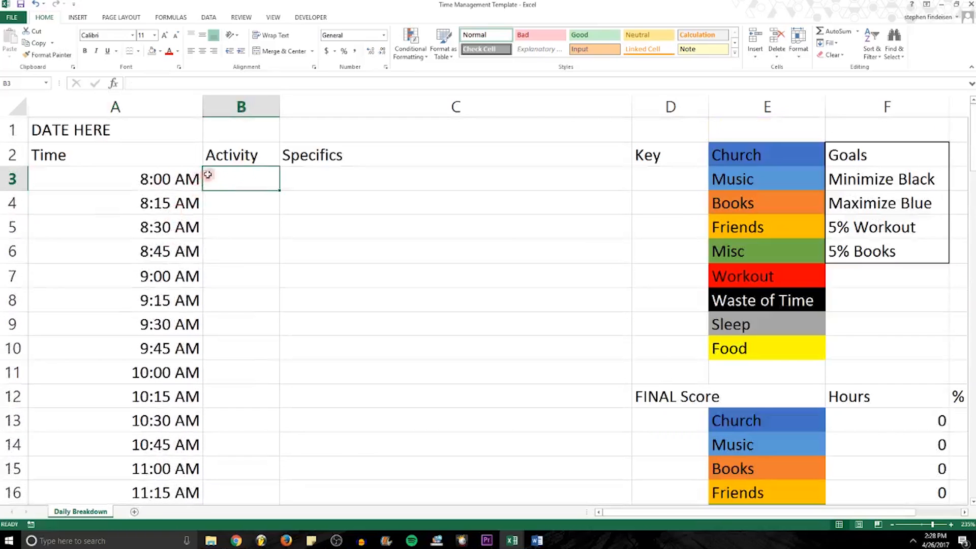
{"action": "left_click_drag", "start_coordinate": [240, 180], "coordinate": [245, 240]}
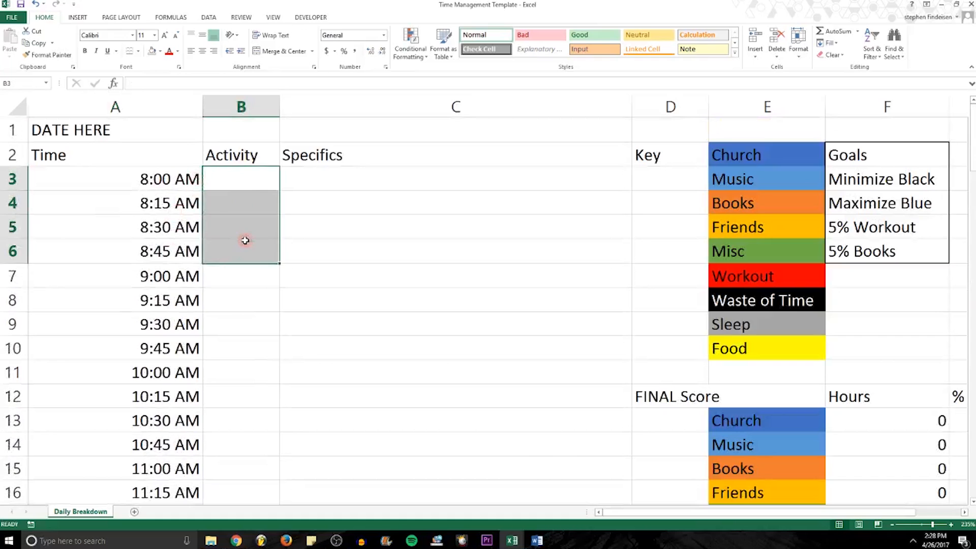
{"action": "scroll", "coordinate": [245, 241], "scroll_direction": "down", "scroll_amount": 16}
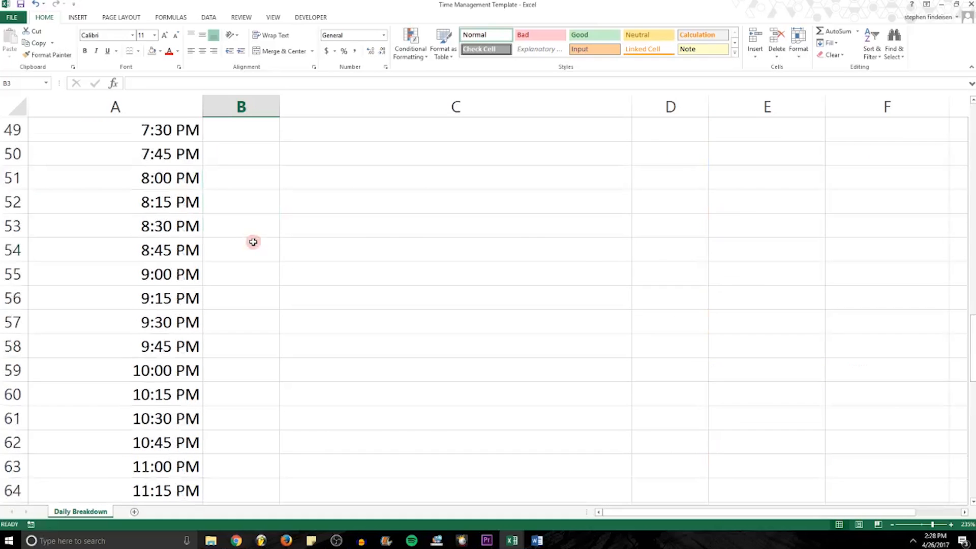
{"action": "scroll", "coordinate": [253, 242], "scroll_direction": "up", "scroll_amount": 16}
Try changing the start time in A3 to 7:00 AM and undo the change
{"action": "key", "text": "Left"}
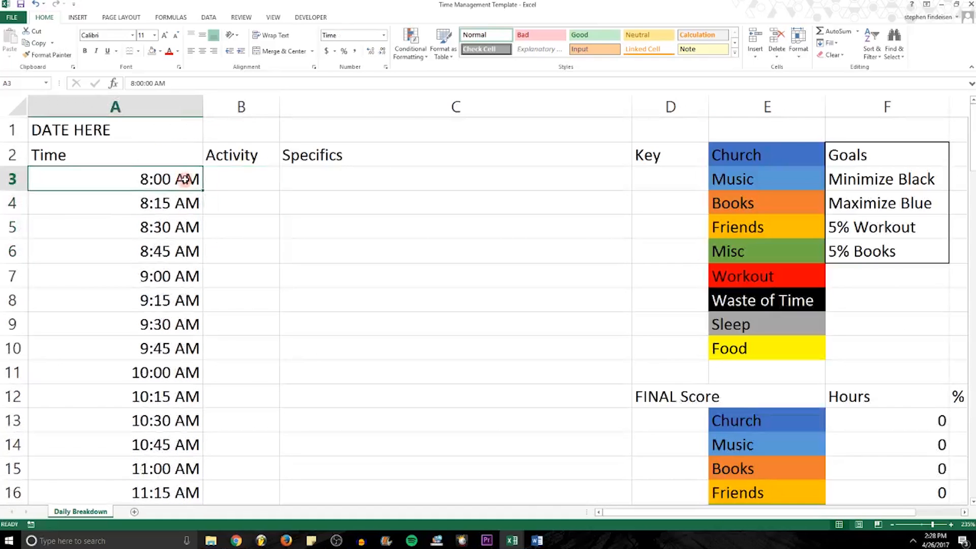
{"action": "left_click", "coordinate": [131, 81]}
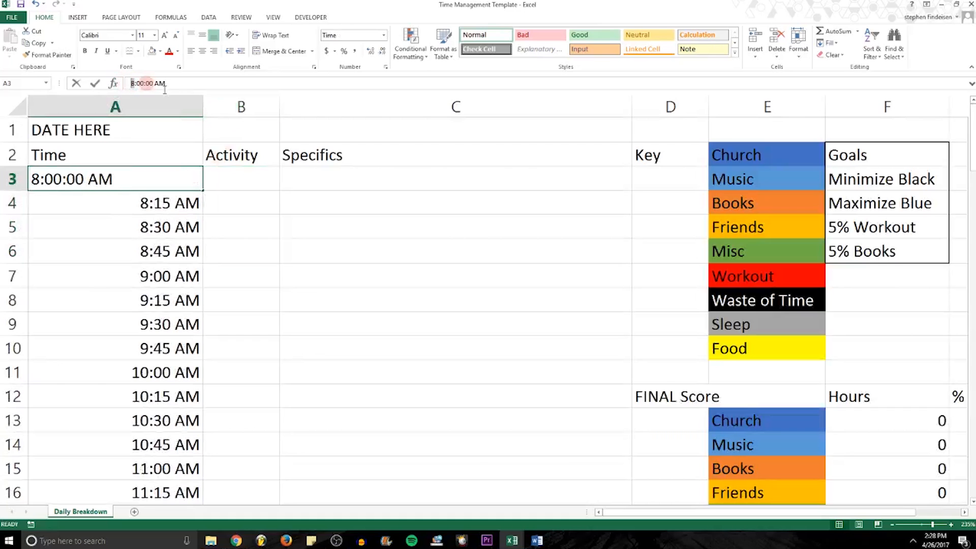
{"action": "type", "text": "7"}
{"action": "key", "text": "Return"}
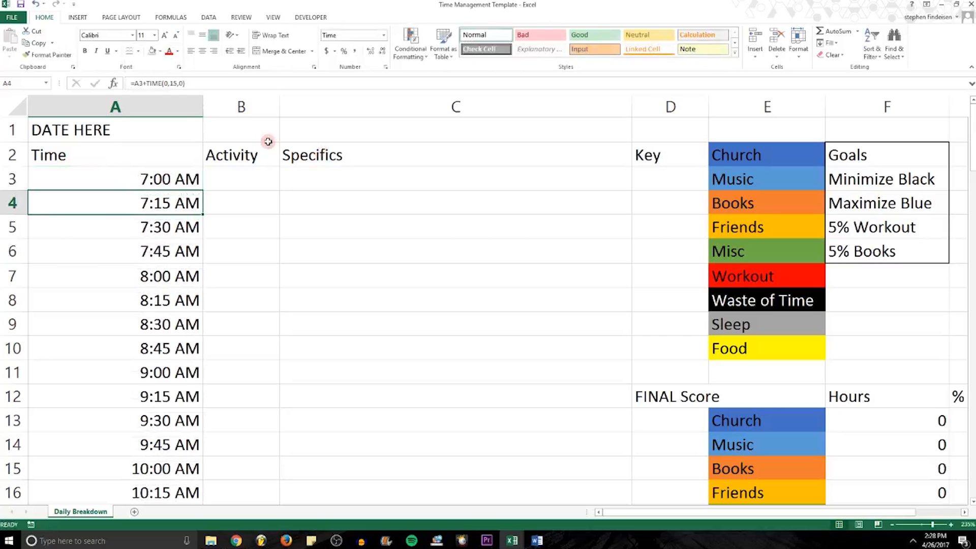
{"action": "key", "text": "ctrl+z"}
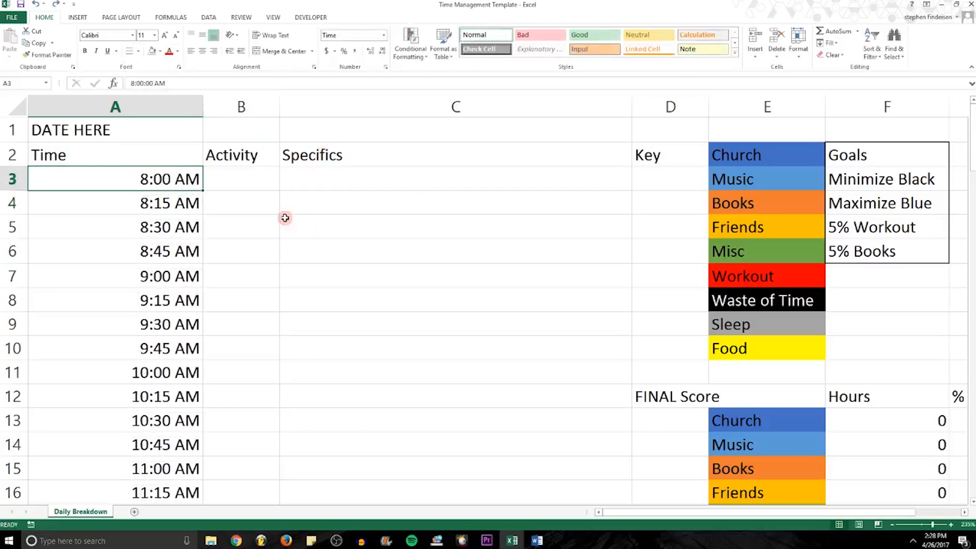
Examine the activity categories in the Key and the FINAL Score table, ending on the date cell A1
{"action": "left_click", "coordinate": [286, 217]}
{"action": "scroll", "coordinate": [356, 249], "scroll_direction": "down", "scroll_amount": 1}
{"action": "scroll", "coordinate": [185, 216], "scroll_direction": "up", "scroll_amount": 1}
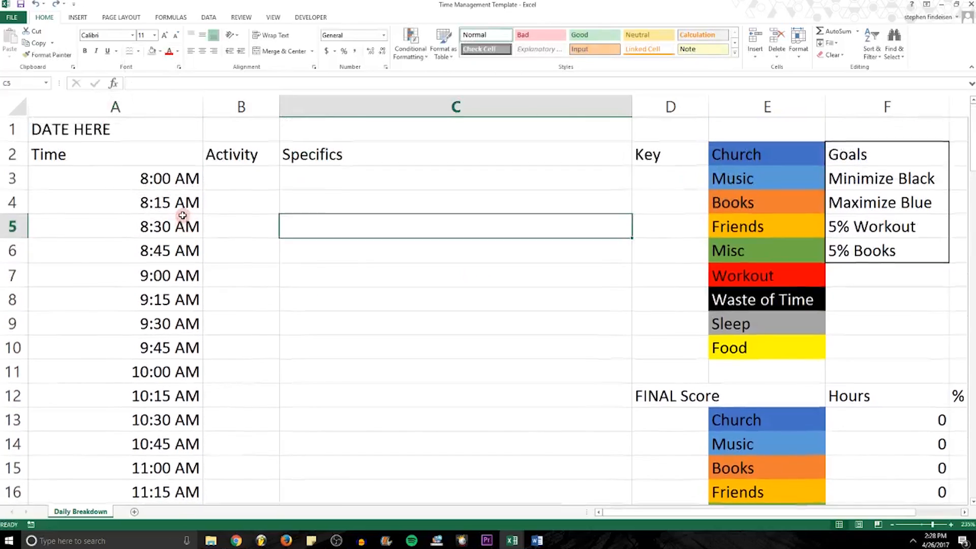
{"action": "left_click", "coordinate": [185, 226]}
{"action": "left_click_drag", "start_coordinate": [754, 155], "coordinate": [635, 311]}
{"action": "scroll", "coordinate": [338, 300], "scroll_direction": "right", "scroll_amount": 2}
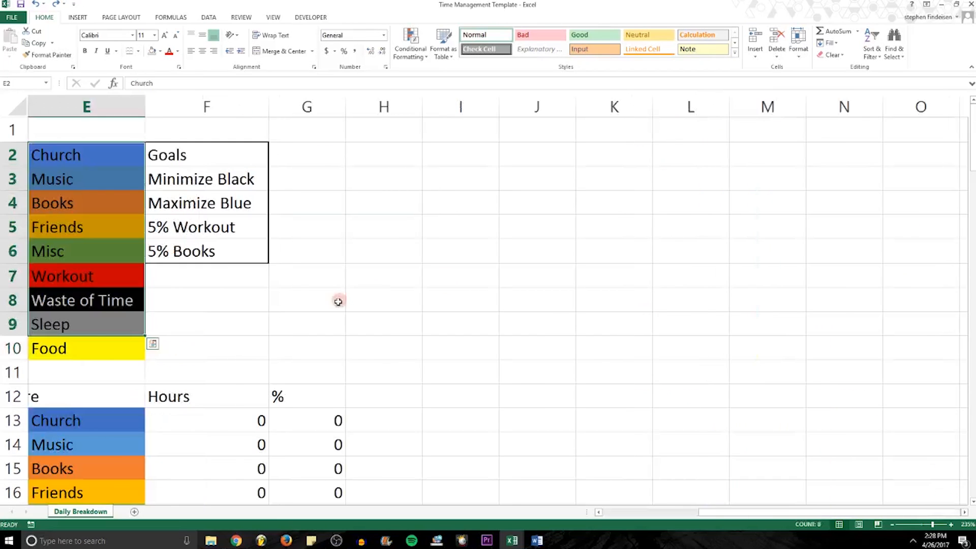
{"action": "scroll", "coordinate": [181, 312], "scroll_direction": "left", "scroll_amount": 1}
{"action": "scroll", "coordinate": [183, 315], "scroll_direction": "down", "scroll_amount": 3}
{"action": "left_click_drag", "start_coordinate": [179, 198], "coordinate": [164, 386]}
{"action": "scroll", "coordinate": [185, 246], "scroll_direction": "left", "scroll_amount": 3}
{"action": "scroll", "coordinate": [216, 207], "scroll_direction": "up", "scroll_amount": 3}
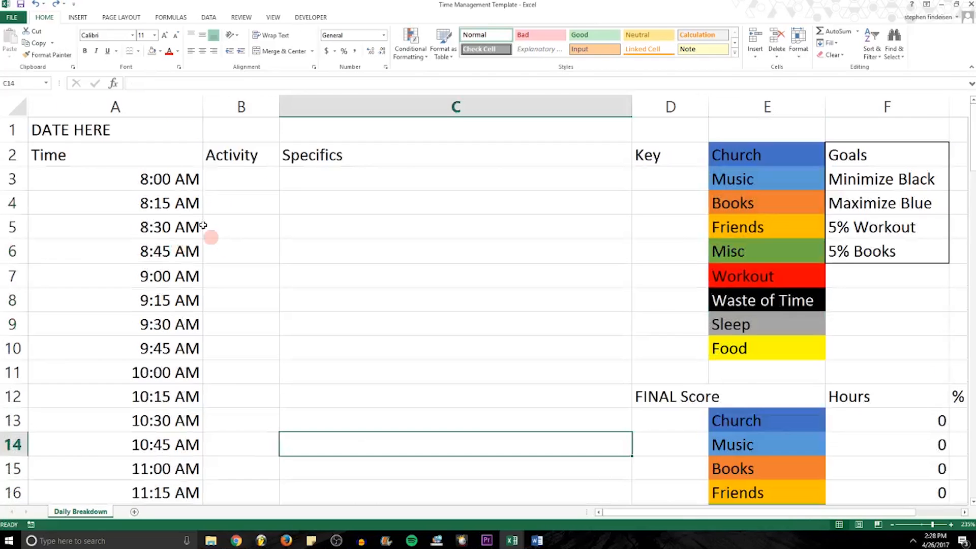
{"action": "left_click", "coordinate": [128, 159]}
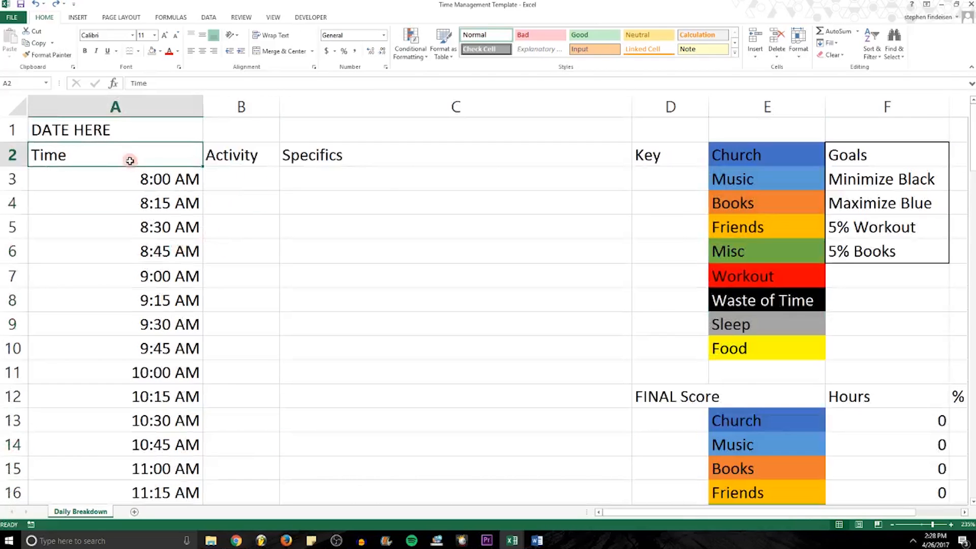
{"action": "left_click", "coordinate": [109, 130]}
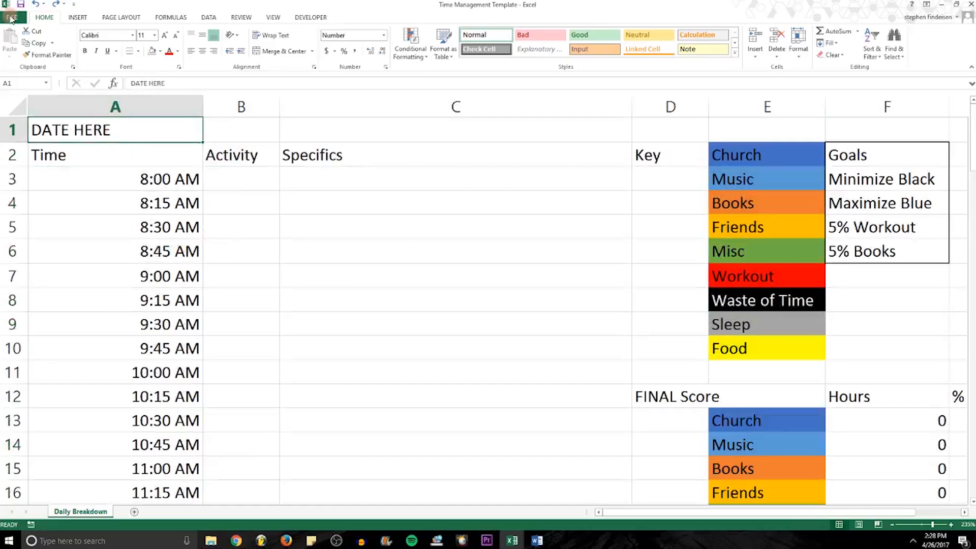
Check the Developer entry in Excel's Customize Ribbon options and close the options dialog
{"action": "left_click", "coordinate": [12, 18]}
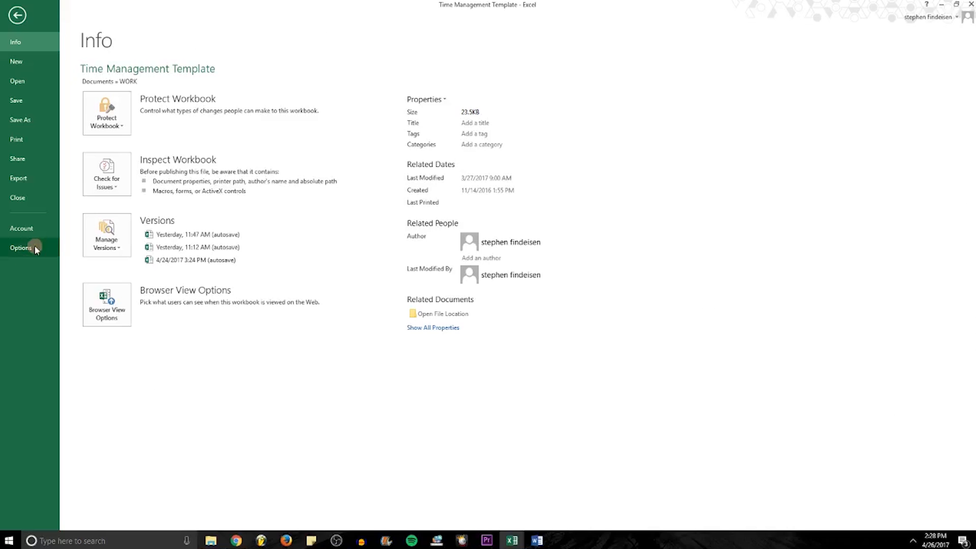
{"action": "left_click", "coordinate": [35, 248]}
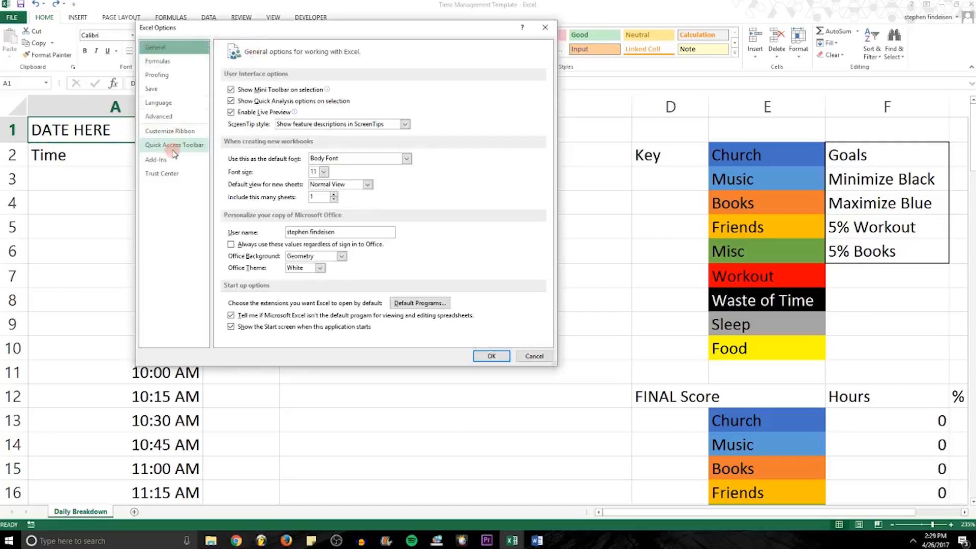
{"action": "left_click", "coordinate": [170, 131]}
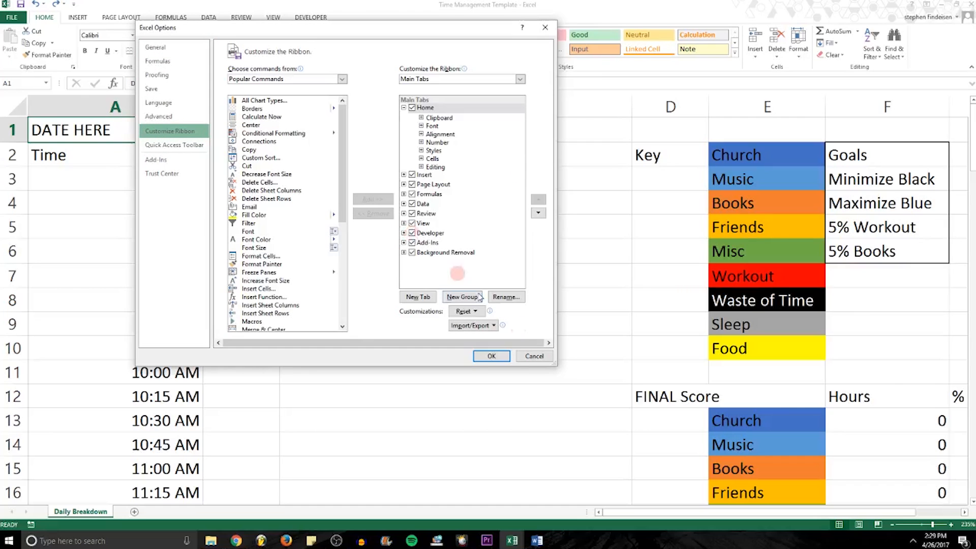
{"action": "left_click", "coordinate": [507, 357]}
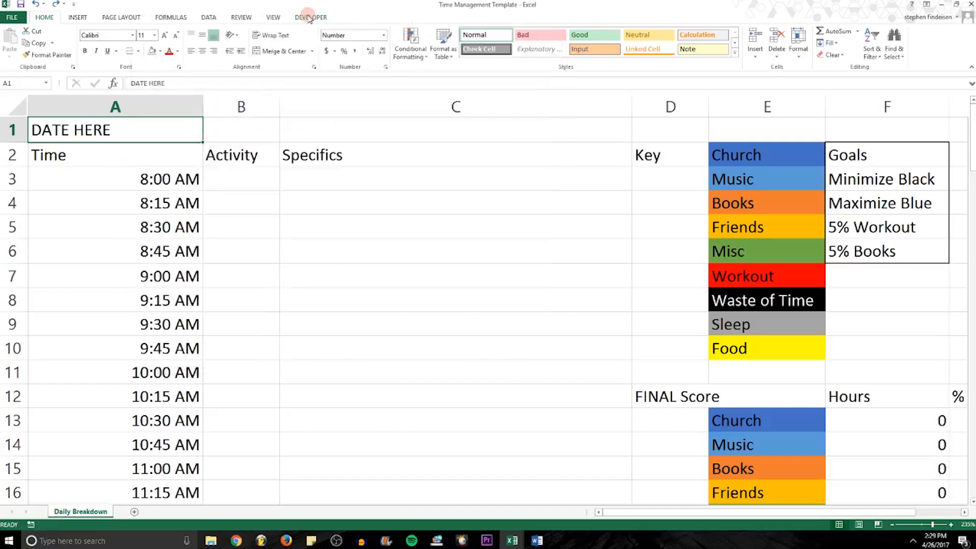
Open the Visual Basic editor, highlight the TimeArchives folder path in ExportFileandReset's SaveAs line, and return to the worksheet
{"action": "left_click", "coordinate": [309, 17]}
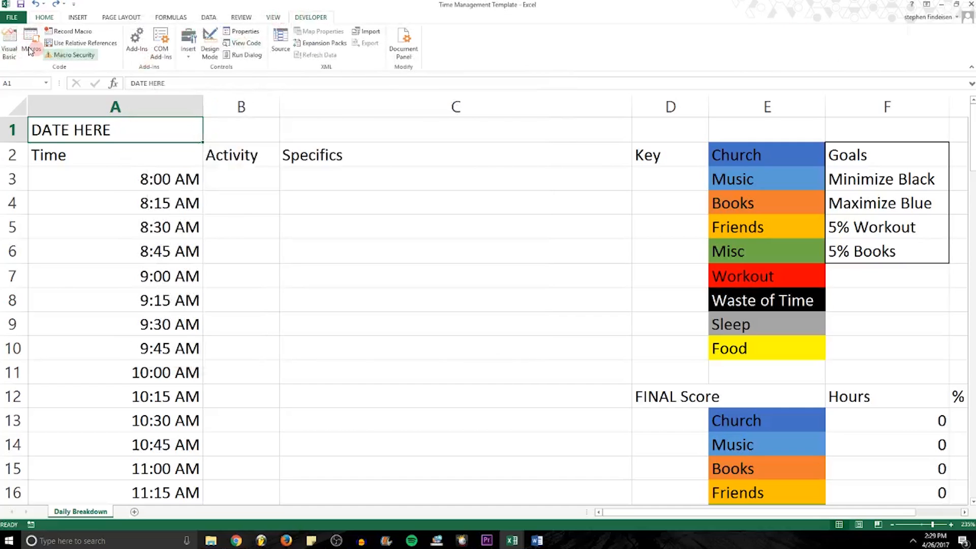
{"action": "left_click", "coordinate": [9, 44]}
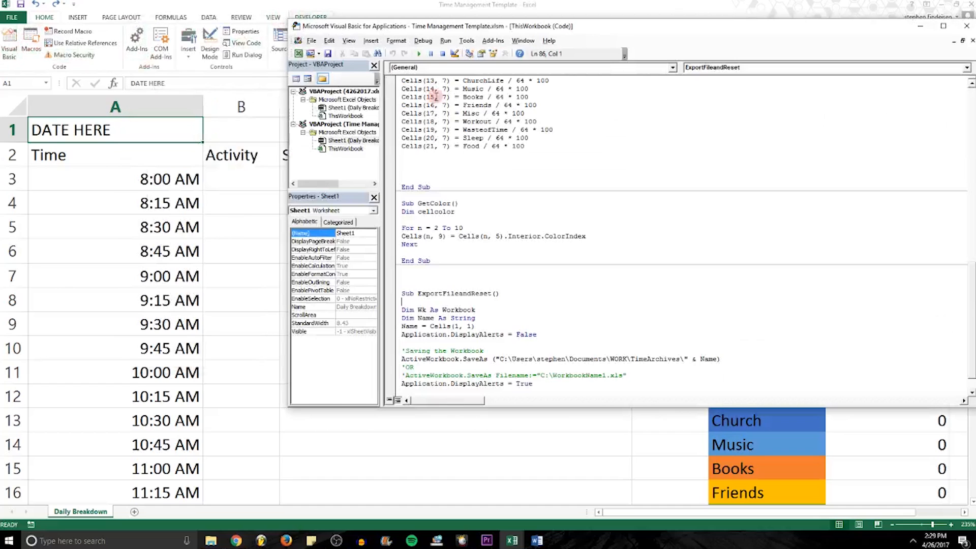
{"action": "left_click", "coordinate": [538, 212]}
{"action": "scroll", "coordinate": [556, 246], "scroll_direction": "down", "scroll_amount": 1}
{"action": "left_click", "coordinate": [500, 334]}
{"action": "left_click_drag", "start_coordinate": [500, 335], "coordinate": [687, 335]}
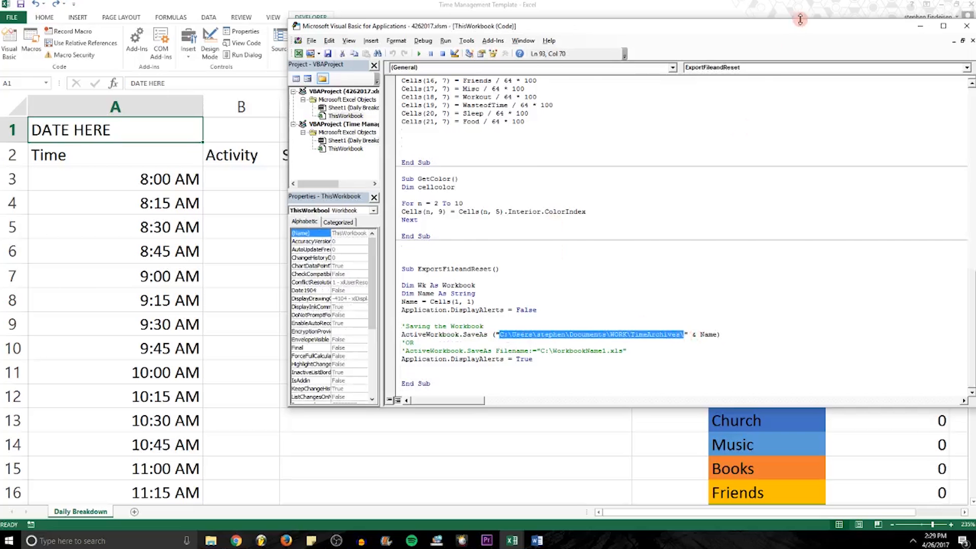
{"action": "left_click_drag", "start_coordinate": [798, 22], "coordinate": [600, 19]}
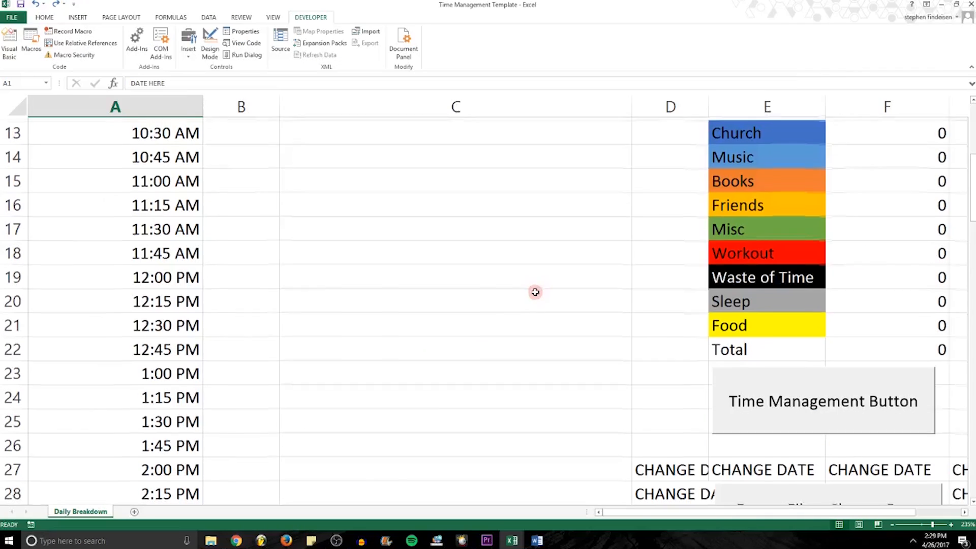
Copy the Church category from the FINAL Score table into Activity cells B3:B7, for 8:00 to 9:00 AM
{"action": "middle_click", "coordinate": [534, 293]}
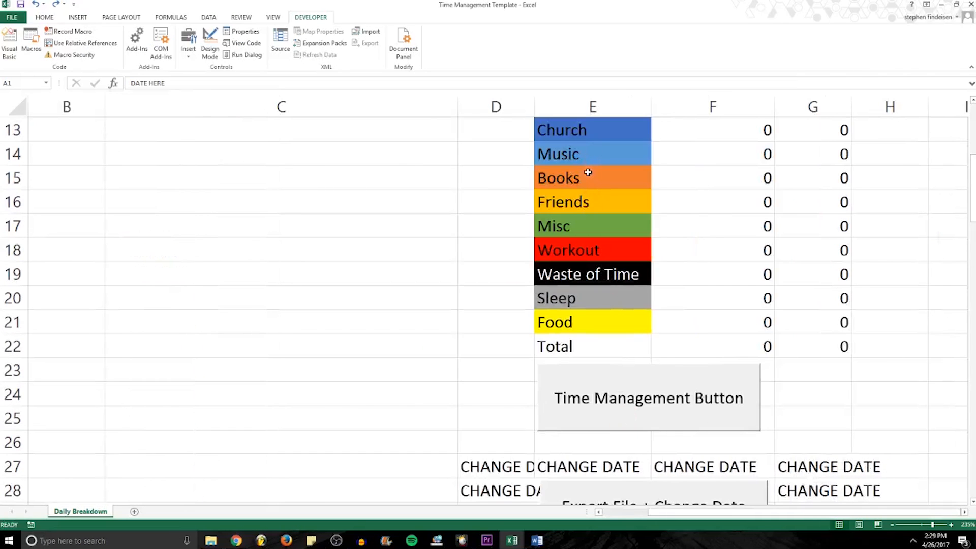
{"action": "scroll", "coordinate": [592, 178], "scroll_direction": "up", "scroll_amount": 1}
{"action": "left_click", "coordinate": [600, 202]}
{"action": "left_click", "coordinate": [610, 248]}
{"action": "left_click", "coordinate": [606, 204]}
{"action": "scroll", "coordinate": [529, 234], "scroll_direction": "left", "scroll_amount": 1}
{"action": "key", "text": "ctrl+c"}
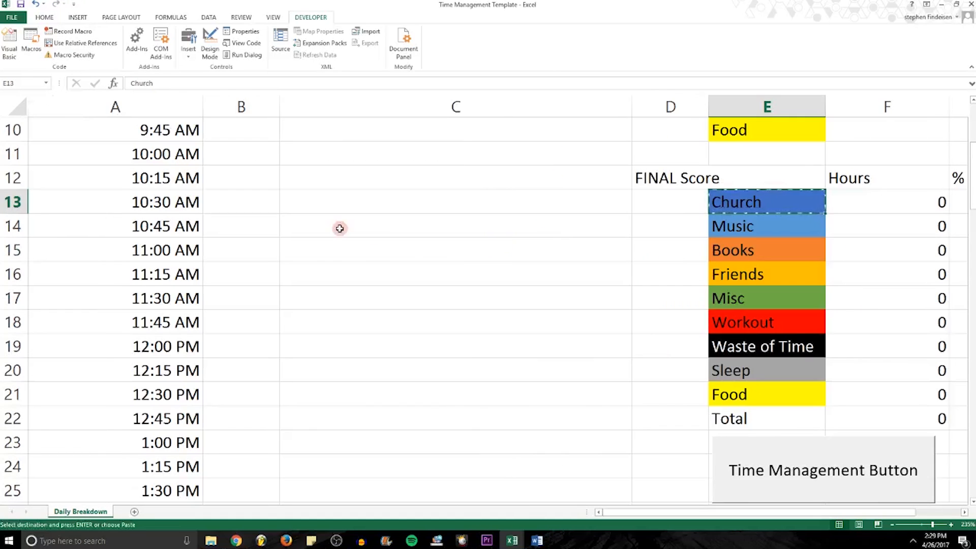
{"action": "scroll", "coordinate": [337, 226], "scroll_direction": "up", "scroll_amount": 3}
{"action": "left_click_drag", "start_coordinate": [231, 177], "coordinate": [234, 276]}
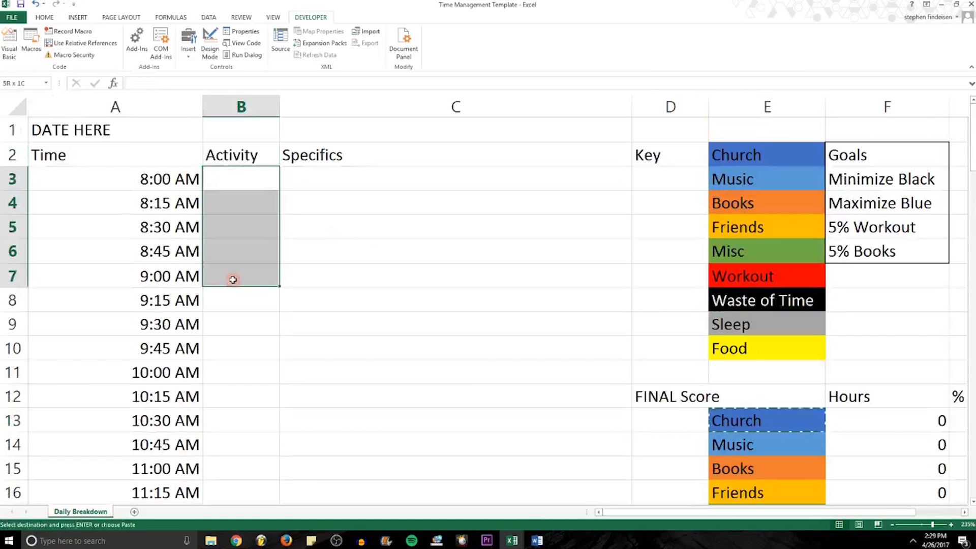
{"action": "key", "text": "ctrl+v"}
Fill Activity cells B8:B14 with the Books category and B15:B19 with Misc, copied with their colors
{"action": "left_click", "coordinate": [781, 204]}
{"action": "key", "text": "ctrl+c"}
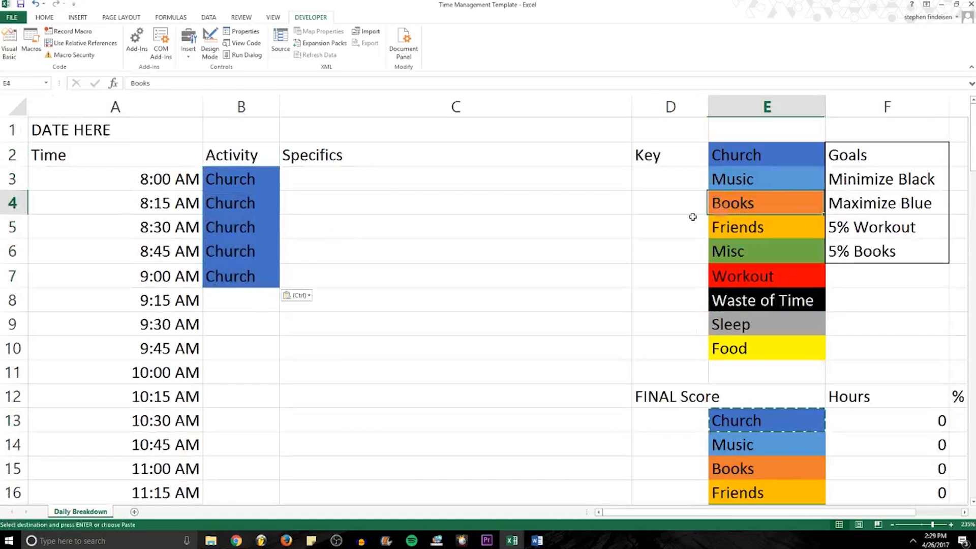
{"action": "left_click_drag", "start_coordinate": [251, 300], "coordinate": [242, 446]}
{"action": "key", "text": "ctrl+v"}
{"action": "left_click", "coordinate": [778, 251]}
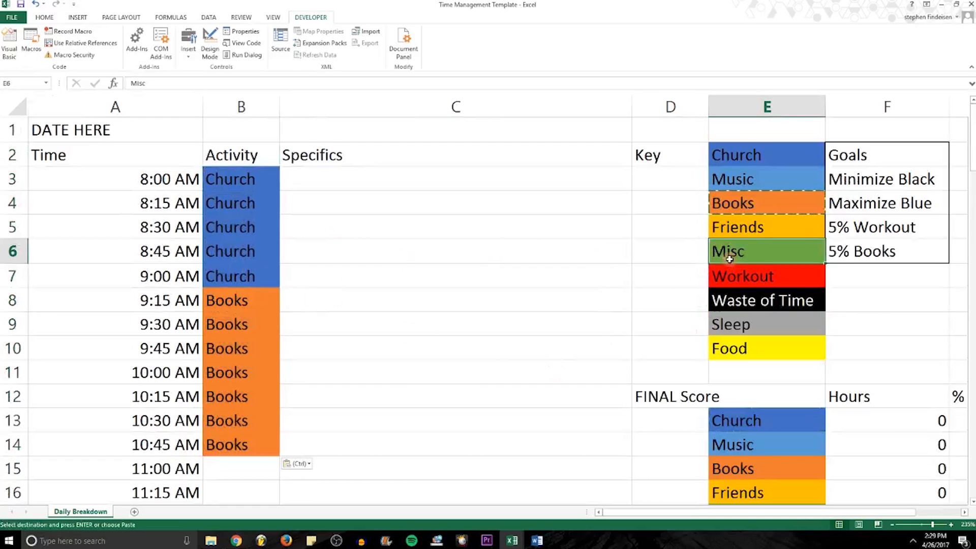
{"action": "scroll", "coordinate": [261, 244], "scroll_direction": "down", "scroll_amount": 5}
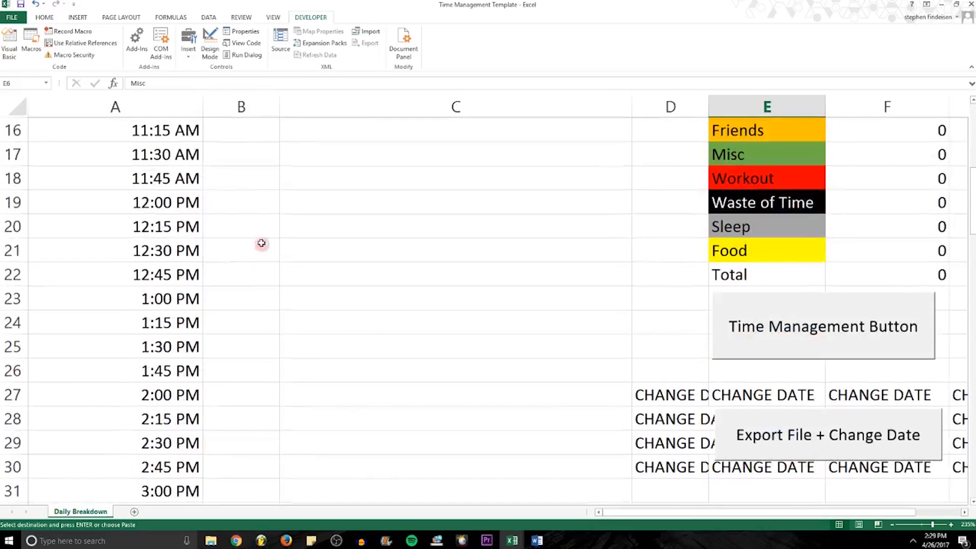
{"action": "scroll", "coordinate": [259, 222], "scroll_direction": "up", "scroll_amount": 2}
{"action": "left_click_drag", "start_coordinate": [257, 249], "coordinate": [259, 491]}
{"action": "key", "text": "ctrl+v"}
Fill Activity cells B20:B25 with the Workout category and B26:B34 with Sleep, copied from the FINAL Score table
{"action": "left_click", "coordinate": [727, 328]}
{"action": "key", "text": "ctrl+c"}
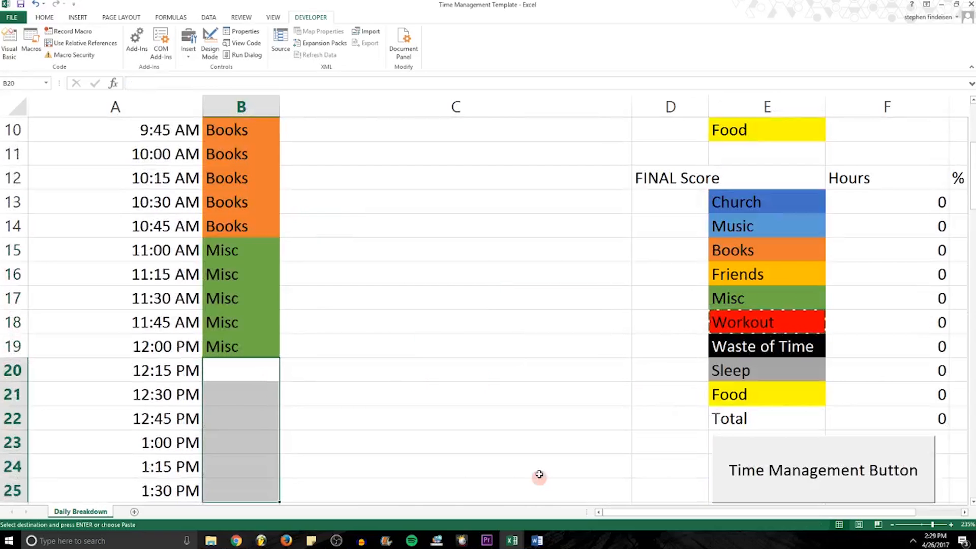
{"action": "key", "text": "ctrl+v"}
{"action": "scroll", "coordinate": [266, 174], "scroll_direction": "down", "scroll_amount": 5}
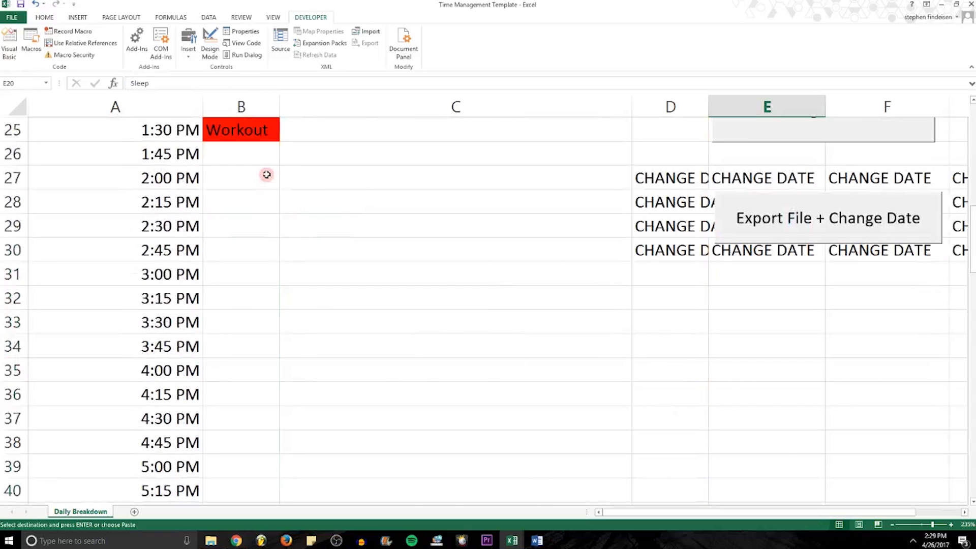
{"action": "left_click_drag", "start_coordinate": [259, 154], "coordinate": [260, 346]}
{"action": "key", "text": "ctrl+v"}
Copy the Food category from the FINAL Score table into the remaining Activity cells B35:B66, through 11:45 PM
{"action": "scroll", "coordinate": [468, 266], "scroll_direction": "up", "scroll_amount": 4}
{"action": "left_click", "coordinate": [727, 323]}
{"action": "key", "text": "ctrl+c"}
{"action": "scroll", "coordinate": [649, 338], "scroll_direction": "down", "scroll_amount": 5}
{"action": "scroll", "coordinate": [274, 285], "scroll_direction": "down", "scroll_amount": 1}
{"action": "left_click_drag", "start_coordinate": [262, 226], "coordinate": [247, 468]}
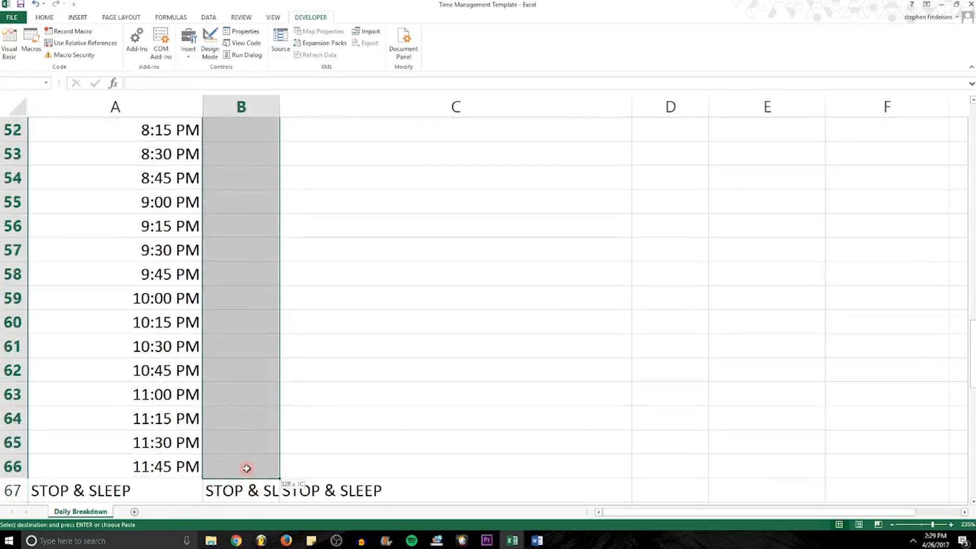
{"action": "key", "text": "ctrl+v"}
Run the Time Management Button macro to score the hours and percentages of the filled-in day
{"action": "left_click", "coordinate": [624, 364]}
{"action": "scroll", "coordinate": [626, 365], "scroll_direction": "up", "scroll_amount": 7}
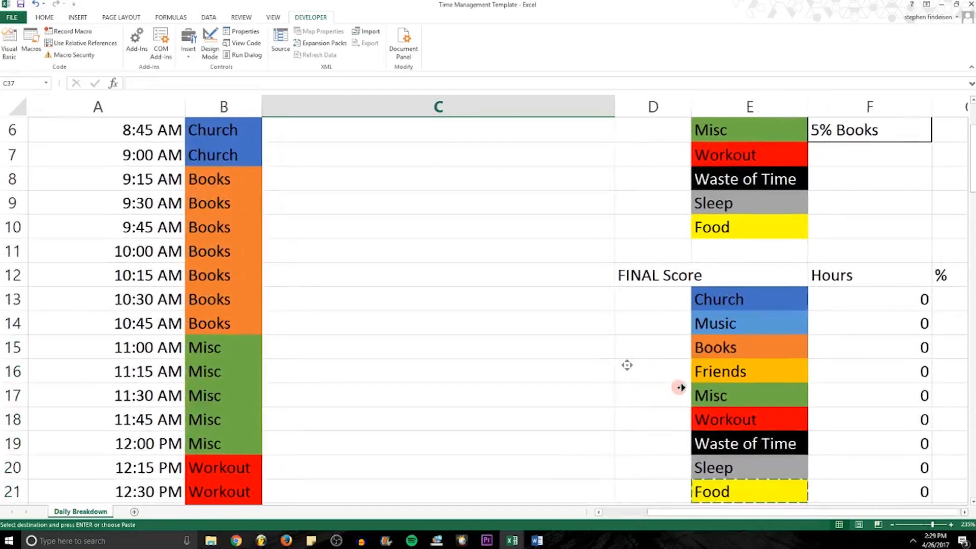
{"action": "scroll", "coordinate": [679, 387], "scroll_direction": "right", "scroll_amount": 1}
{"action": "scroll", "coordinate": [678, 387], "scroll_direction": "down", "scroll_amount": 1}
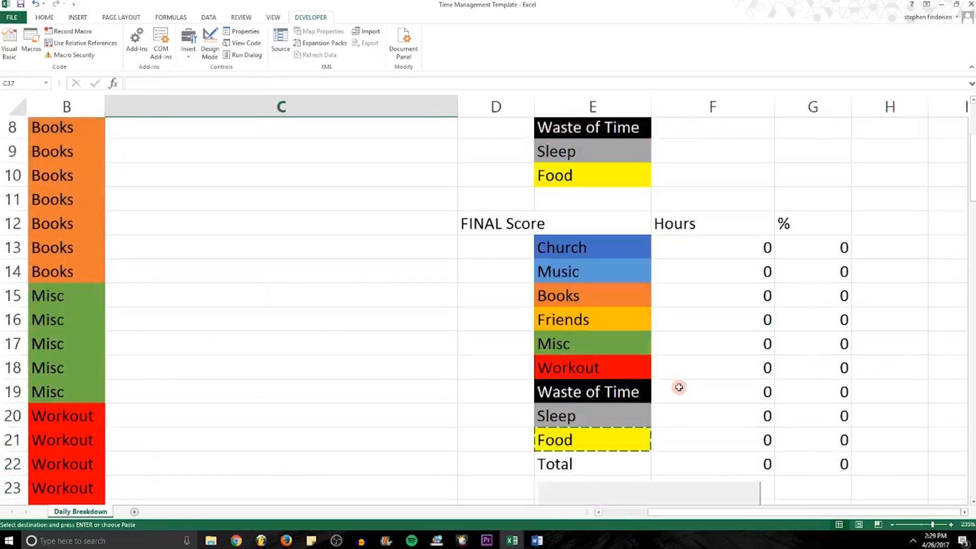
{"action": "left_click", "coordinate": [700, 417]}
{"action": "scroll", "coordinate": [702, 423], "scroll_direction": "down", "scroll_amount": 2}
{"action": "left_click", "coordinate": [703, 419]}
Review the Hours and % results for each category and the totals in the FINAL Score table
{"action": "left_click_drag", "start_coordinate": [751, 153], "coordinate": [804, 342]}
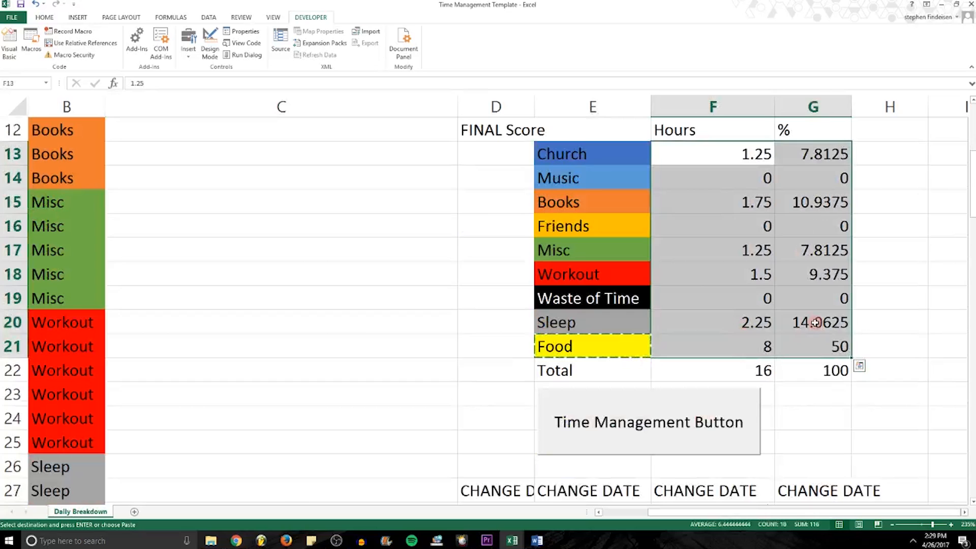
{"action": "left_click_drag", "start_coordinate": [708, 375], "coordinate": [810, 374]}
{"action": "left_click", "coordinate": [788, 395]}
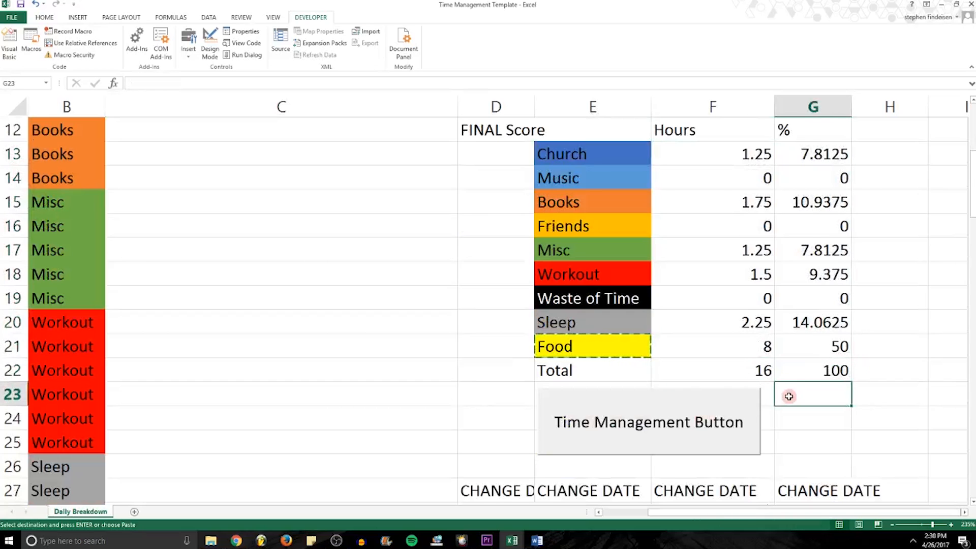
Replace the DATE HERE placeholder in cell A1 with the date 4262017
{"action": "scroll", "coordinate": [420, 319], "scroll_direction": "down", "scroll_amount": 4}
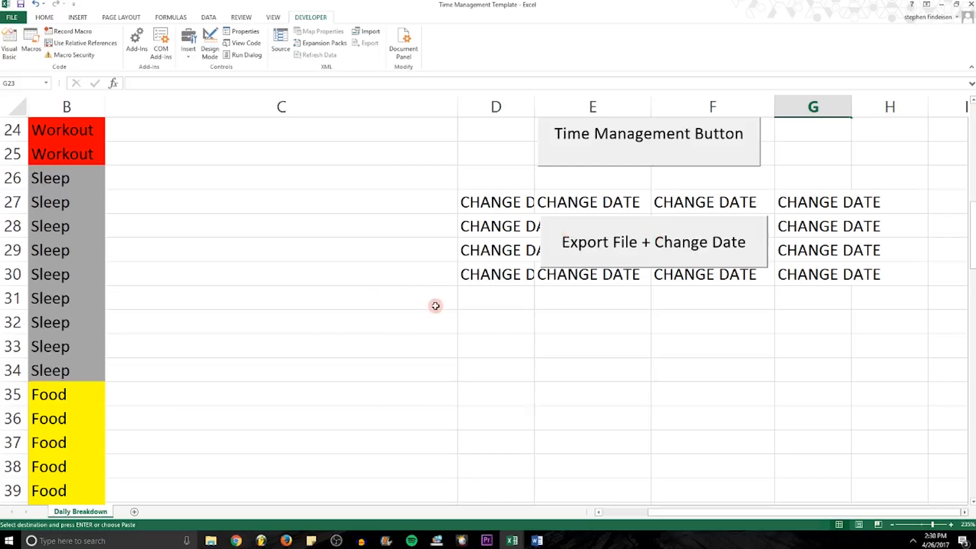
{"action": "scroll", "coordinate": [434, 305], "scroll_direction": "up", "scroll_amount": 1}
{"action": "scroll", "coordinate": [434, 305], "scroll_direction": "up", "scroll_amount": 7}
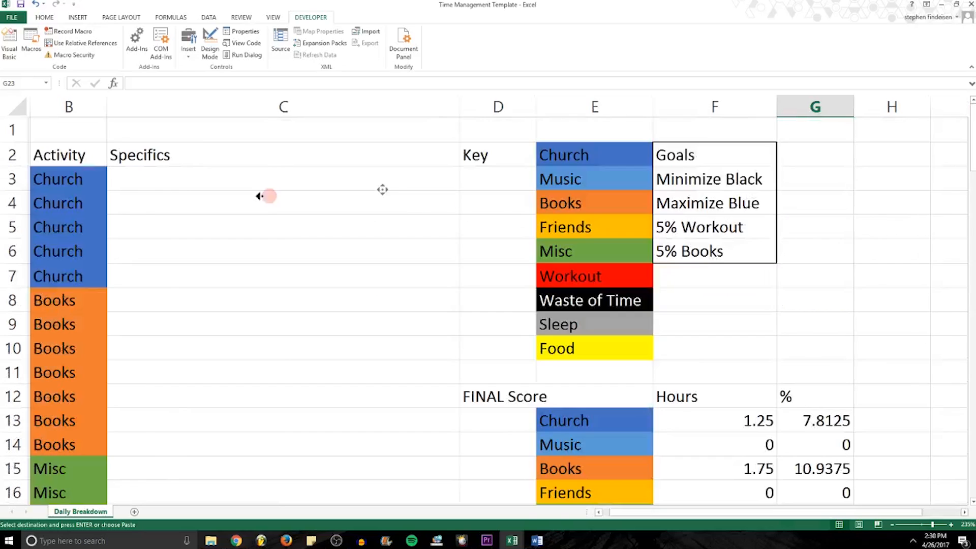
{"action": "scroll", "coordinate": [381, 189], "scroll_direction": "left", "scroll_amount": 1}
{"action": "left_click", "coordinate": [157, 139]}
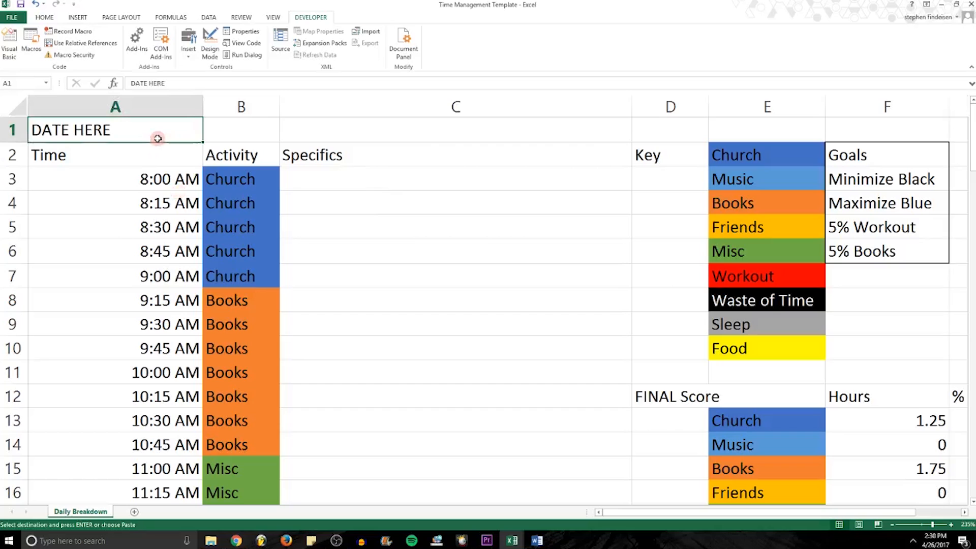
{"action": "type", "text": "4263"}
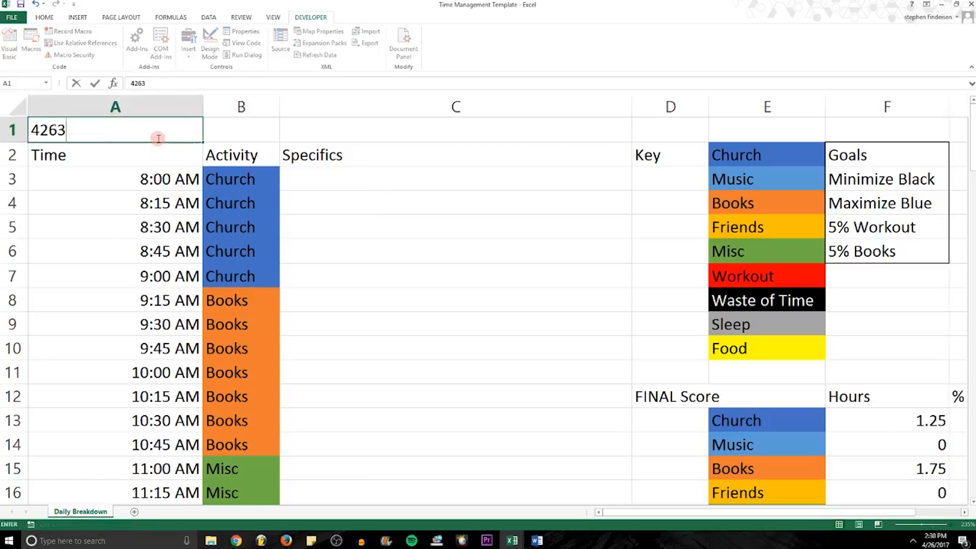
{"action": "type", "text": "2017"}
{"action": "key", "text": "Return"}
{"action": "scroll", "coordinate": [175, 114], "scroll_direction": "down", "scroll_amount": 1}
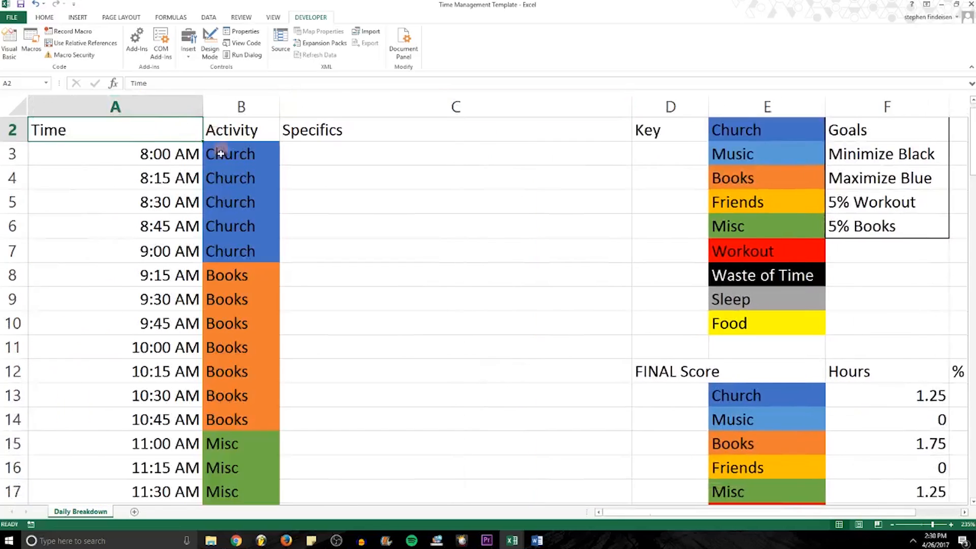
{"action": "scroll", "coordinate": [219, 141], "scroll_direction": "up", "scroll_amount": 1}
{"action": "left_click", "coordinate": [137, 124]}
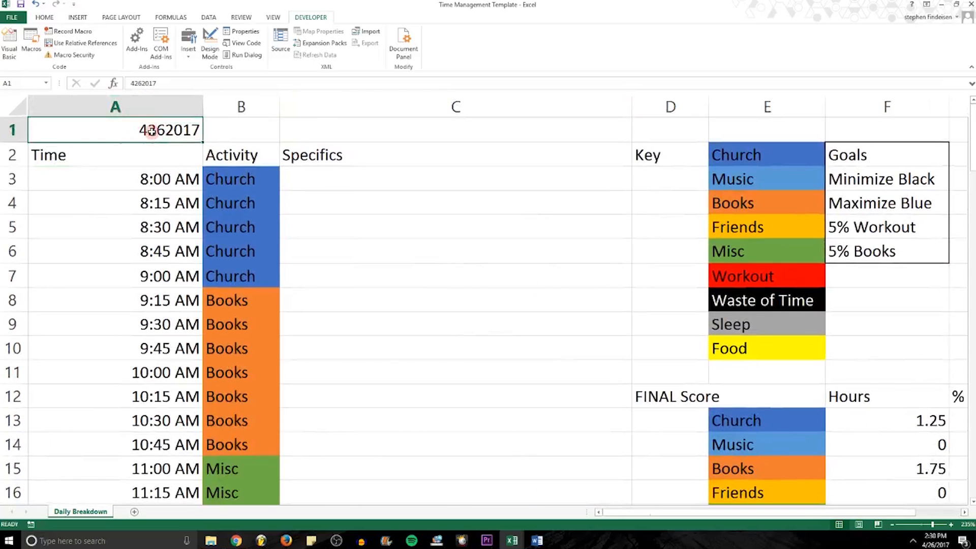
Switch to the Visual Basic editor and highlight the TimeArchives folder path in the SaveAs line of the ExportFileandReset macro
{"action": "middle_click", "coordinate": [387, 198]}
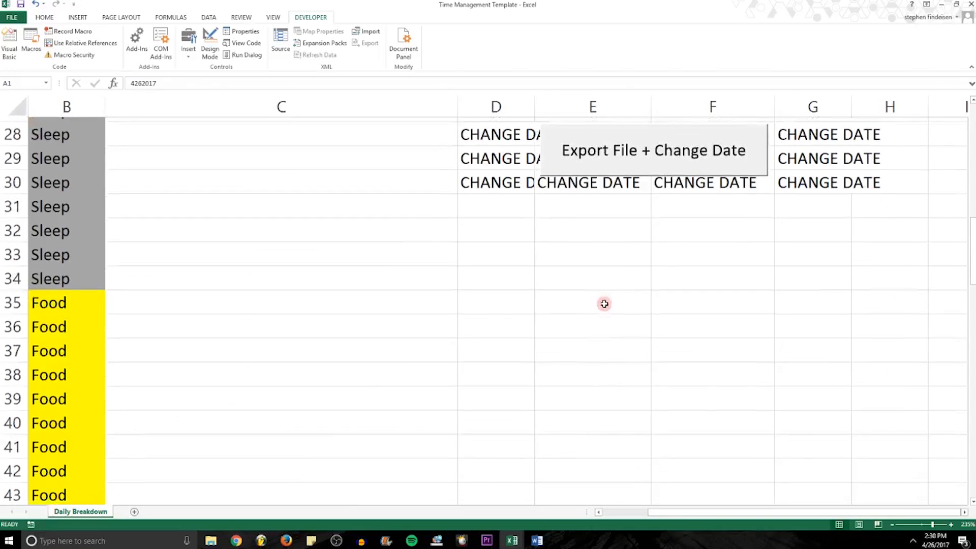
{"action": "scroll", "coordinate": [603, 304], "scroll_direction": "up", "scroll_amount": 2}
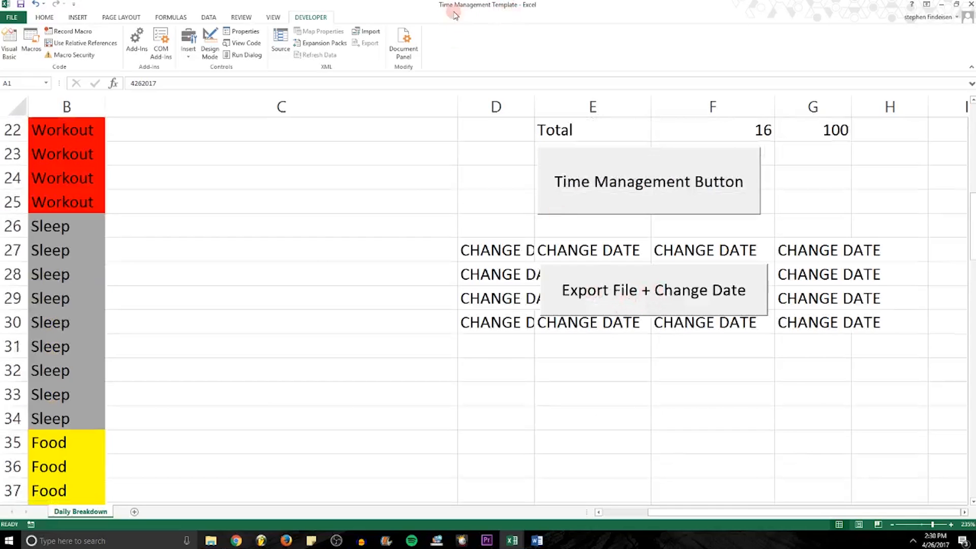
{"action": "scroll", "coordinate": [377, 245], "scroll_direction": "up", "scroll_amount": 6}
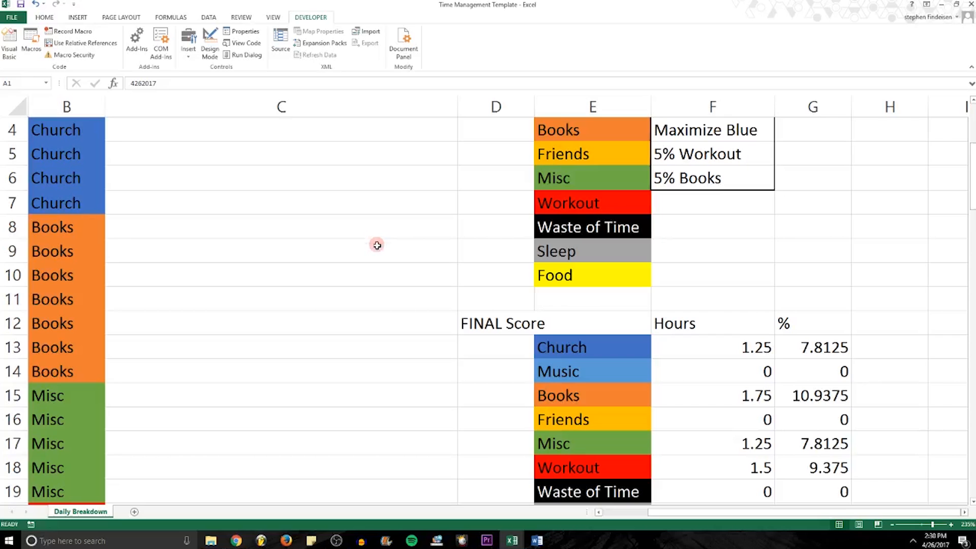
{"action": "key", "text": "alt+Tab"}
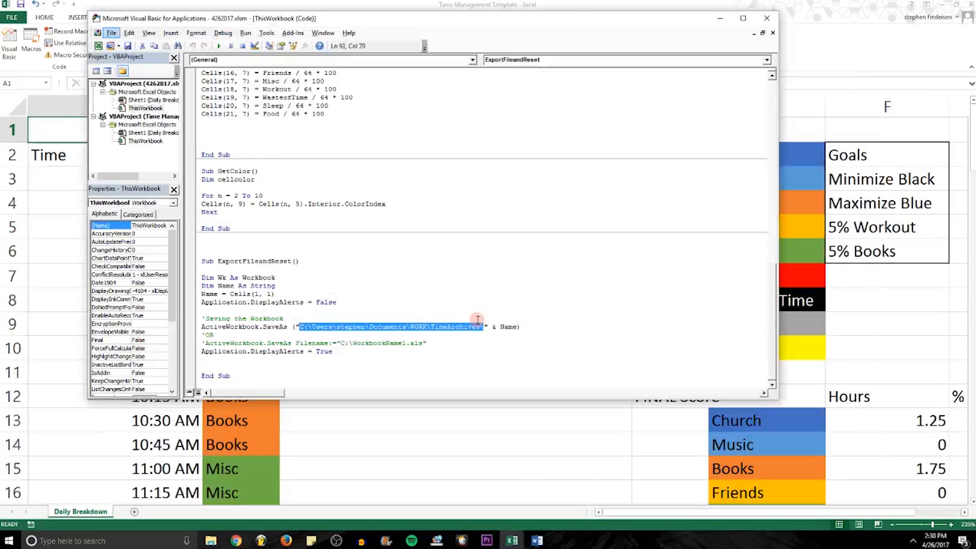
{"action": "left_click_drag", "start_coordinate": [483, 326], "coordinate": [296, 327]}
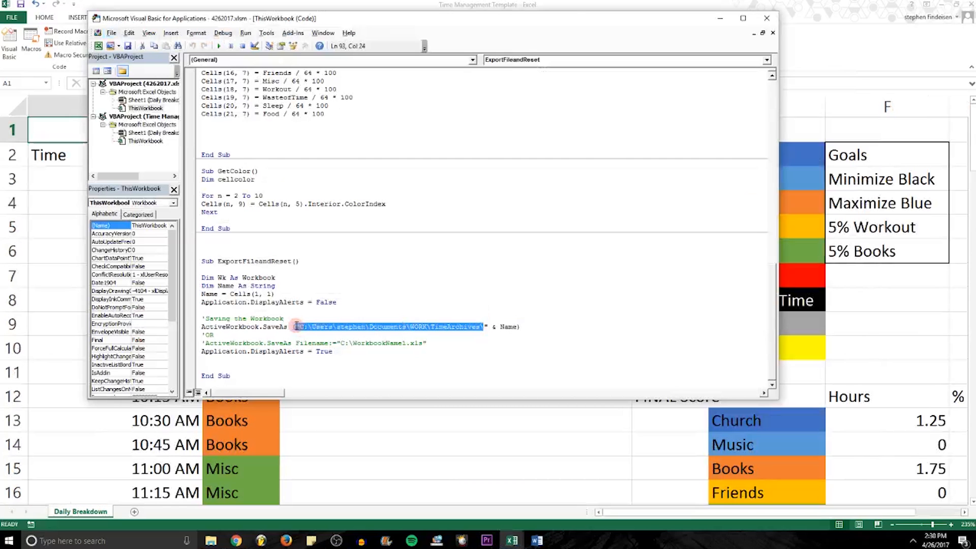
{"action": "left_click_drag", "start_coordinate": [299, 329], "coordinate": [483, 325]}
Switch to File Explorer, open the TimeArchives folder inside WORK and show its full path
{"action": "left_click", "coordinate": [212, 540]}
{"action": "key", "text": "alt+Up"}
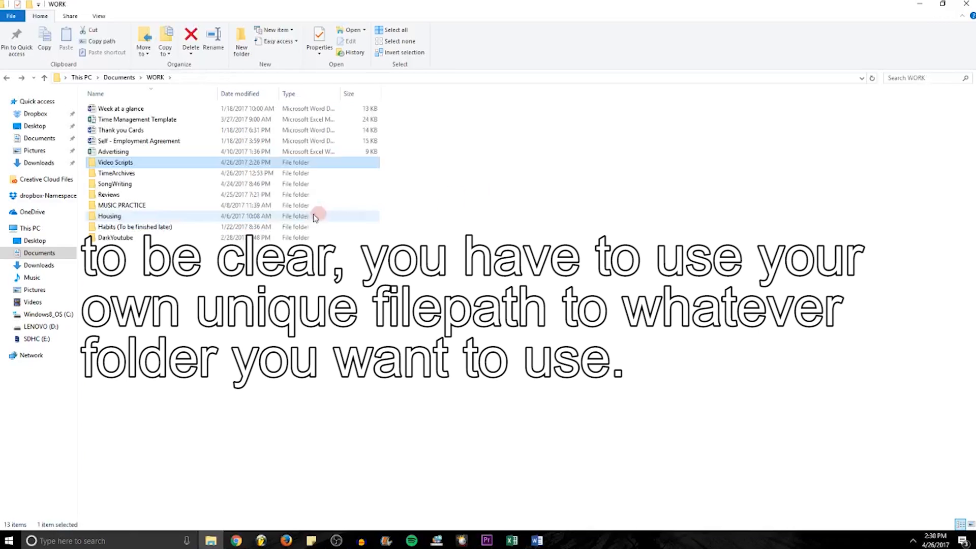
{"action": "left_click", "coordinate": [192, 177]}
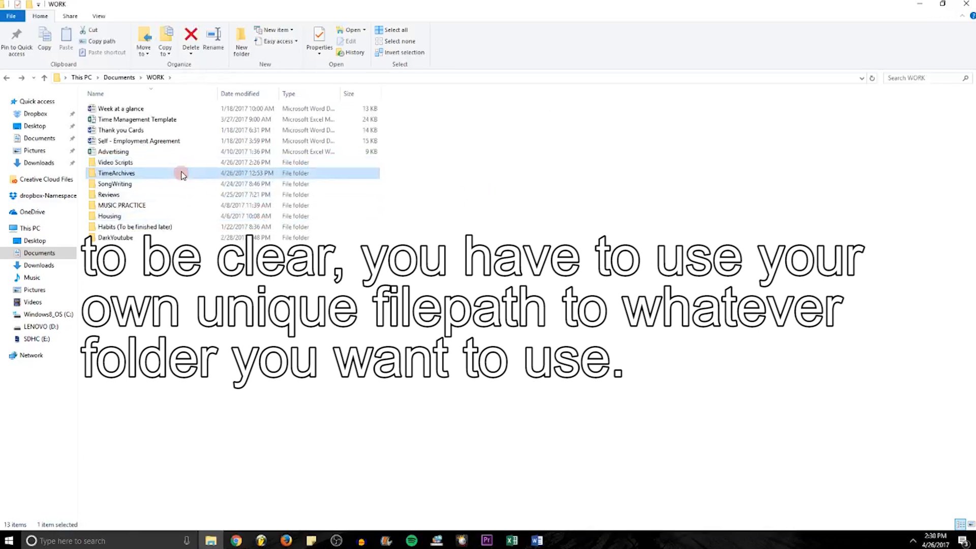
{"action": "key", "text": "Return"}
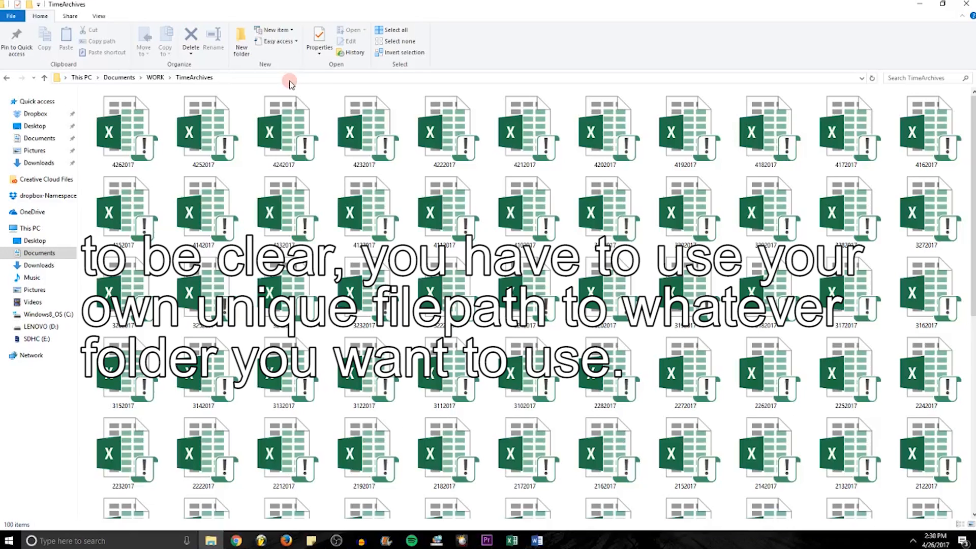
{"action": "left_click", "coordinate": [290, 80]}
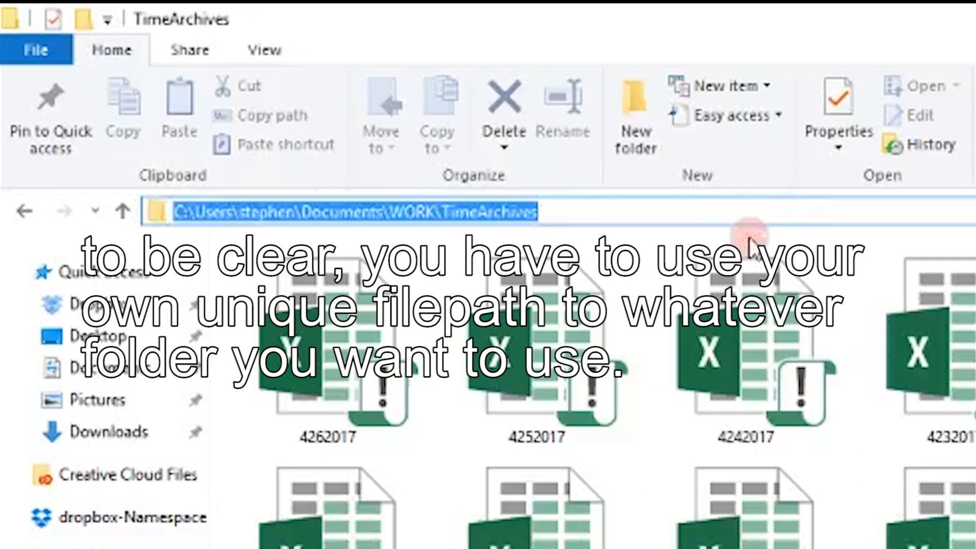
Return to the Visual Basic editor, check the SaveAs path against the folder's path, and close the editor
{"action": "key", "text": "alt+Tab"}
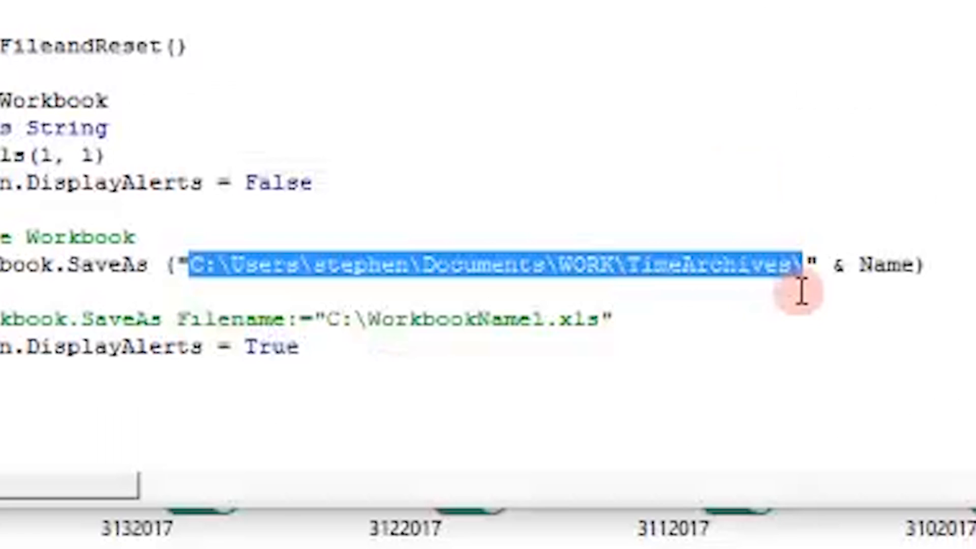
{"action": "left_click_drag", "start_coordinate": [488, 325], "coordinate": [318, 320]}
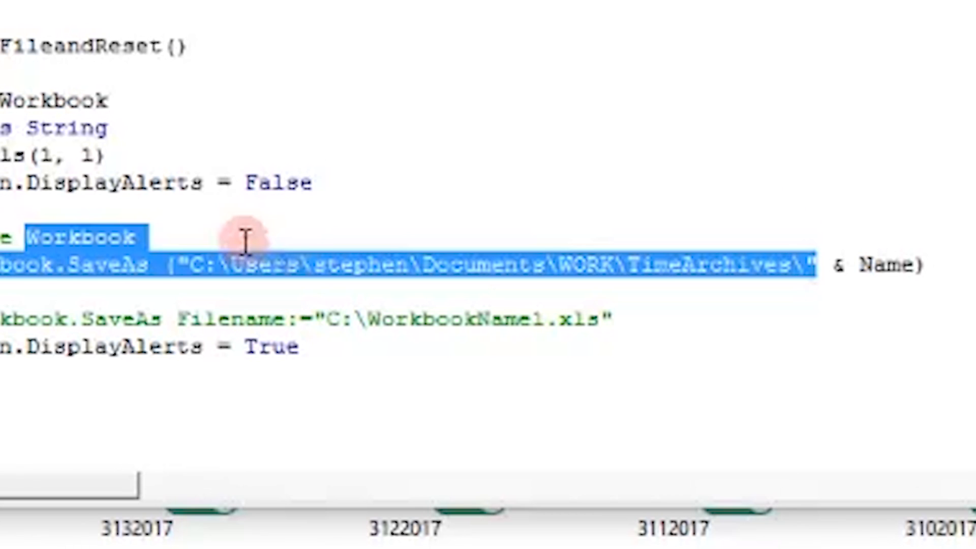
{"action": "left_click_drag", "start_coordinate": [191, 263], "coordinate": [806, 262]}
{"action": "left_click", "coordinate": [561, 202]}
{"action": "scroll", "coordinate": [560, 200], "scroll_direction": "up", "scroll_amount": 1}
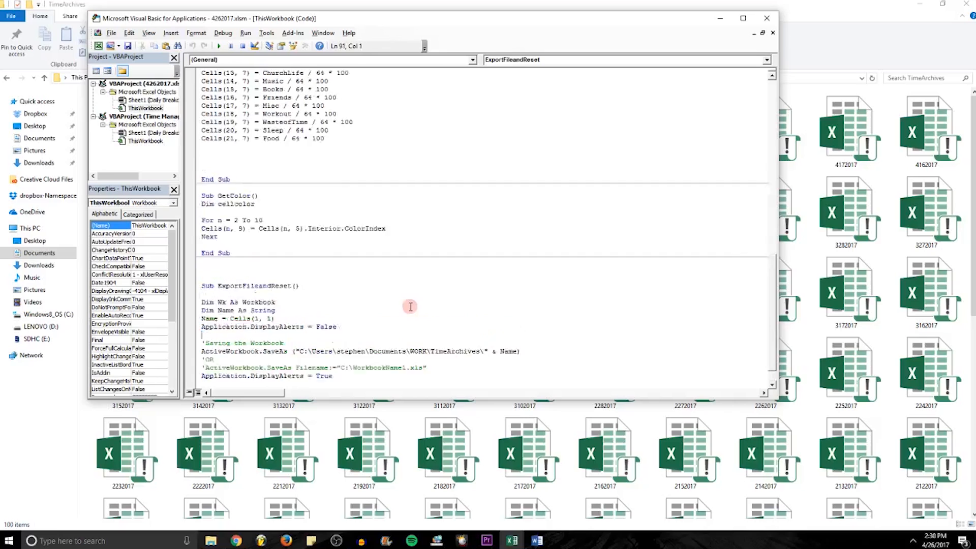
{"action": "scroll", "coordinate": [410, 306], "scroll_direction": "up", "scroll_amount": 7}
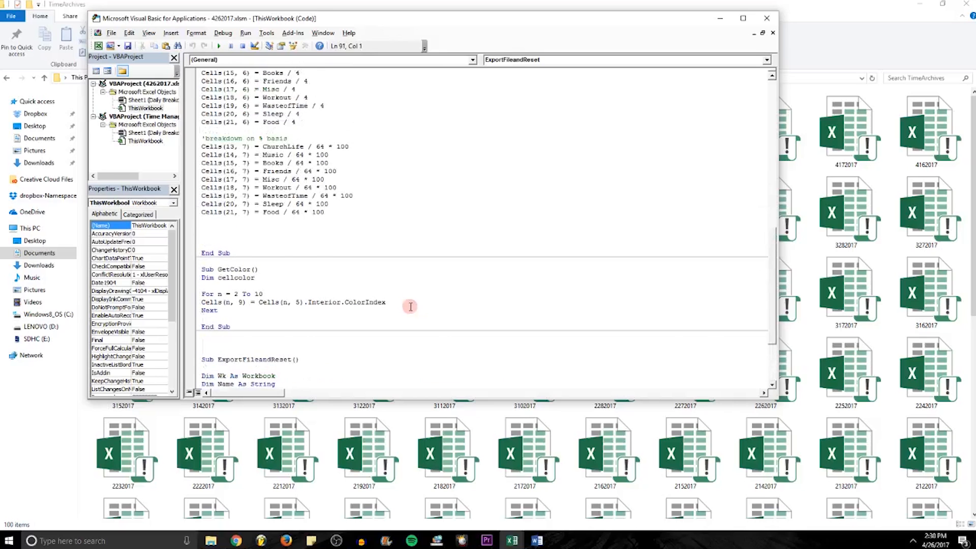
{"action": "left_click", "coordinate": [765, 20]}
{"action": "left_click", "coordinate": [486, 264]}
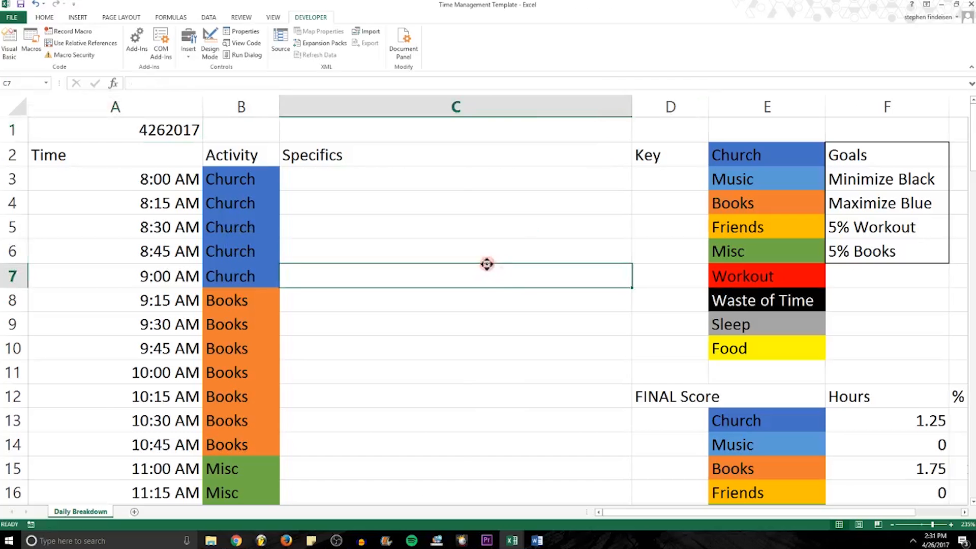
Examine the FINAL Score categories, both macro buttons and the filled-in Activity column of the template
{"action": "scroll", "coordinate": [508, 279], "scroll_direction": "right", "scroll_amount": 1}
{"action": "scroll", "coordinate": [508, 279], "scroll_direction": "down", "scroll_amount": 2}
{"action": "scroll", "coordinate": [511, 284], "scroll_direction": "down", "scroll_amount": 3}
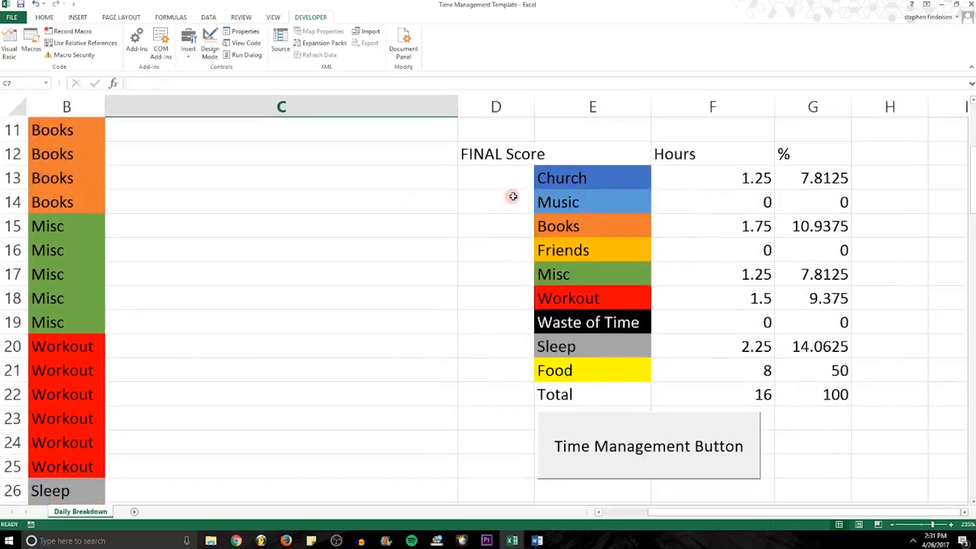
{"action": "left_click", "coordinate": [586, 182]}
{"action": "left_click_drag", "start_coordinate": [585, 183], "coordinate": [612, 180]}
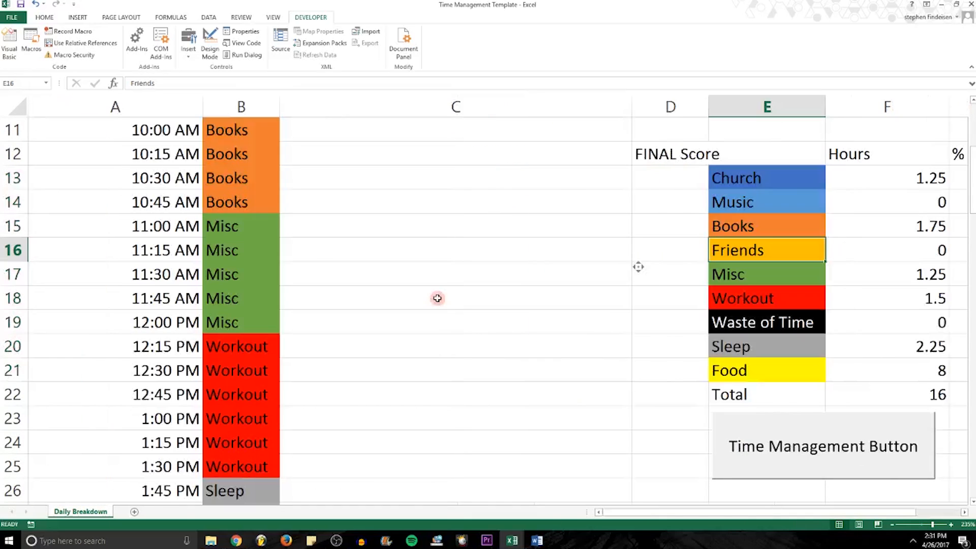
{"action": "scroll", "coordinate": [437, 299], "scroll_direction": "down", "scroll_amount": 2}
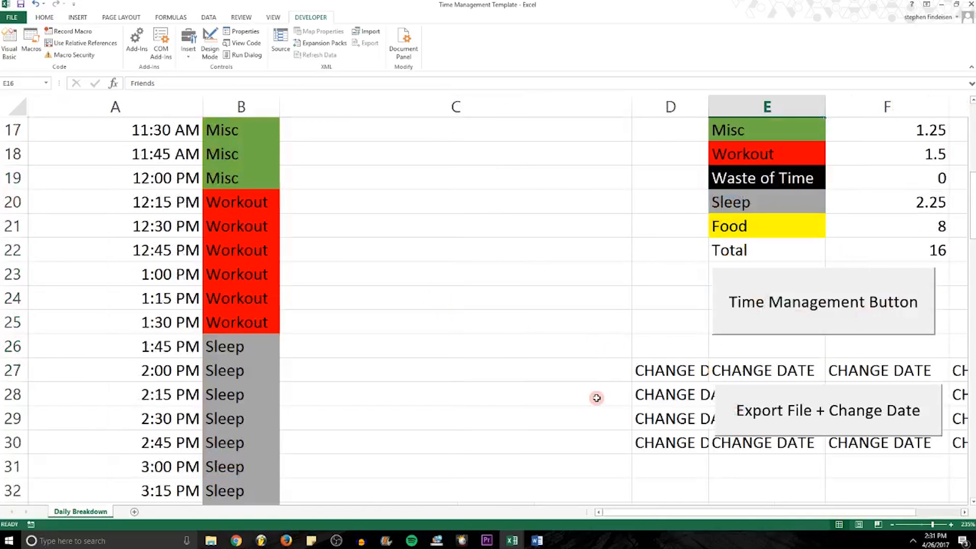
{"action": "scroll", "coordinate": [397, 196], "scroll_direction": "up", "scroll_amount": 5}
{"action": "left_click", "coordinate": [398, 202]}
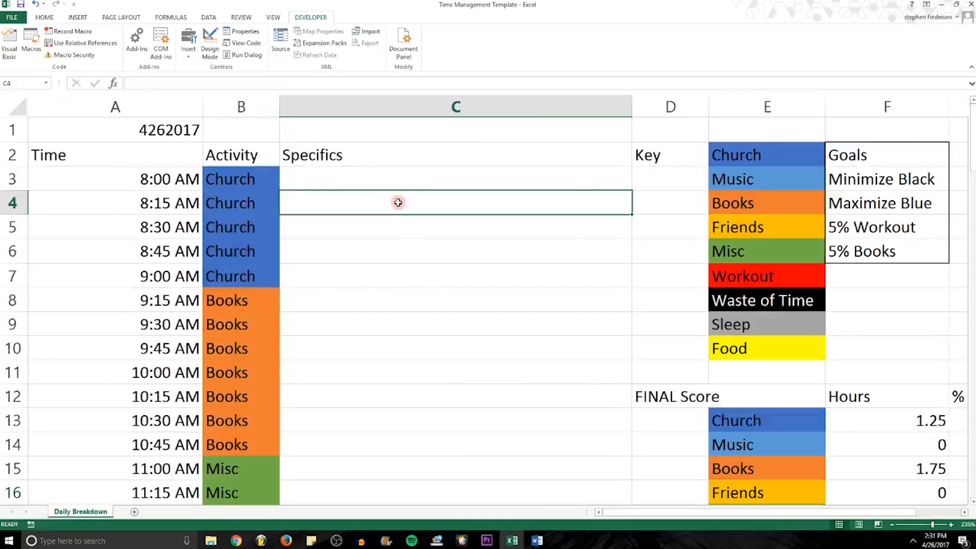
Switch to the TimeArchives folder in File Explorer to view the archived day files, and go back one folder
{"action": "key", "text": "alt+Tab"}
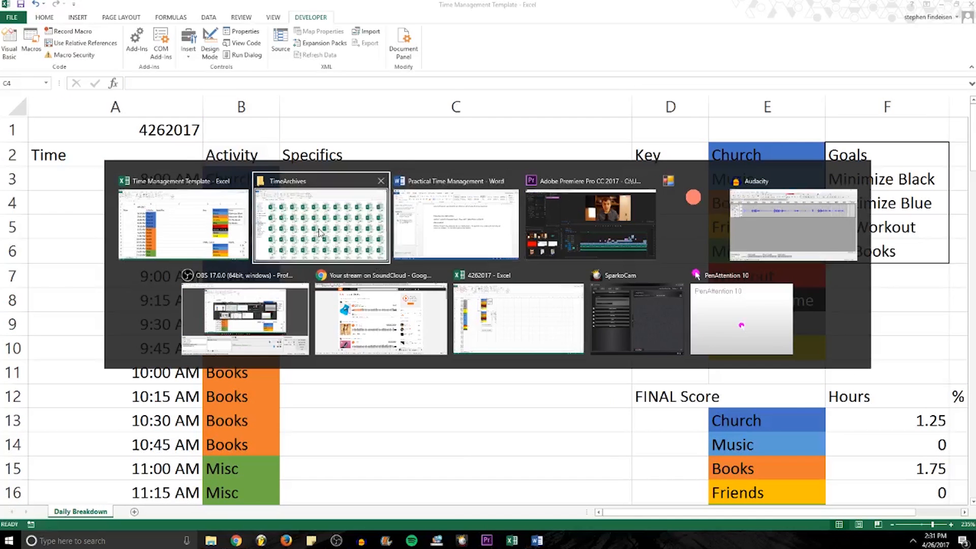
{"action": "left_click", "coordinate": [289, 243]}
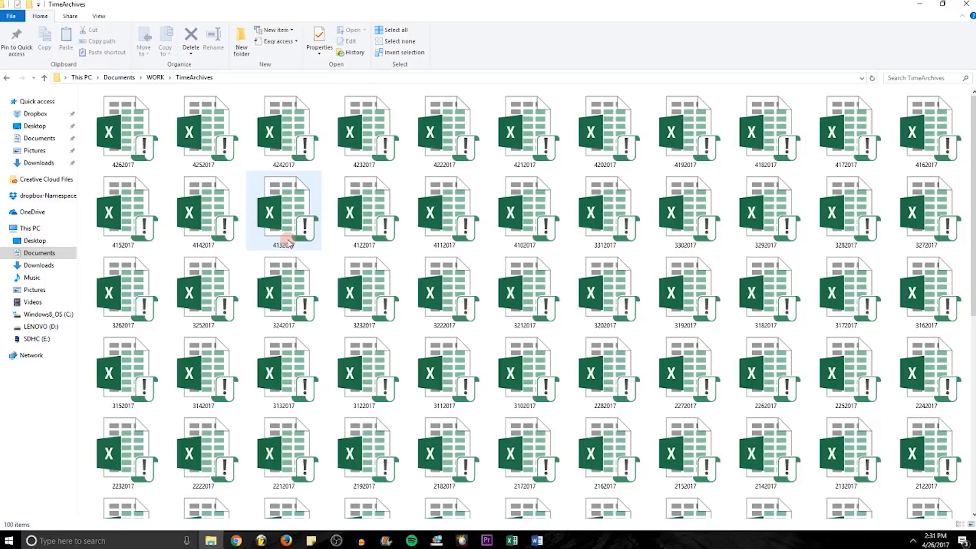
{"action": "key", "text": "alt+Left"}
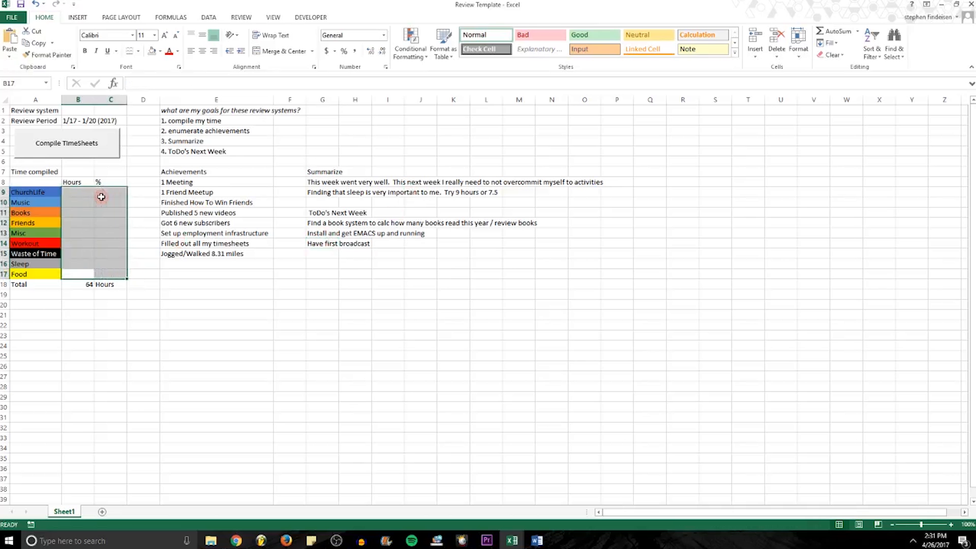
Clear the sample entries under the Achievements heading, cells E8:E15, in the Review Template
{"action": "key", "text": "Right"}
{"action": "key", "text": "Right"}
{"action": "key", "text": "Up"}
{"action": "key", "text": "Right"}
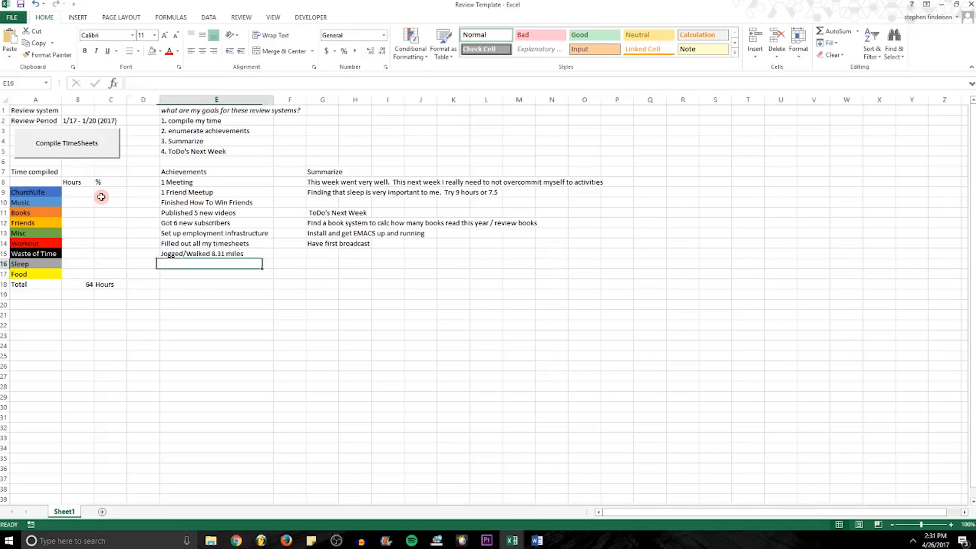
{"action": "key", "text": "Up"}
{"action": "key", "text": "shift+Up"}
{"action": "key", "text": "shift+Up"}
{"action": "key", "text": "shift+Up"}
{"action": "key", "text": "shift+Up"}
{"action": "key", "text": "shift+Up"}
{"action": "key", "text": "shift+Up"}
{"action": "key", "text": "shift+Up"}
{"action": "key", "text": "shift+Up"}
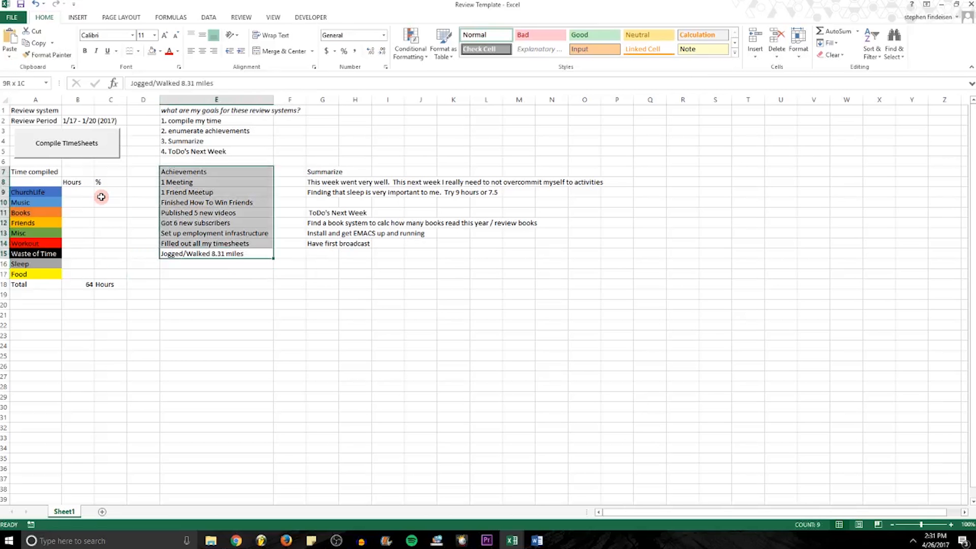
{"action": "key", "text": "shift+Down"}
{"action": "key", "text": "Delete"}
Clear the three sample tasks under ToDo's Next Week, cells G12:G14
{"action": "key", "text": "Right"}
{"action": "key", "text": "Right"}
{"action": "key", "text": "Up"}
{"action": "key", "text": "shift+Up"}
{"action": "key", "text": "shift+Up"}
{"action": "key", "text": "Delete"}
Clear the two sample sentences under the Summarize heading, cells G8:G9
{"action": "key", "text": "Up"}
{"action": "key", "text": "Up"}
{"action": "key", "text": "Up"}
{"action": "key", "text": "Up"}
{"action": "key", "text": "Up"}
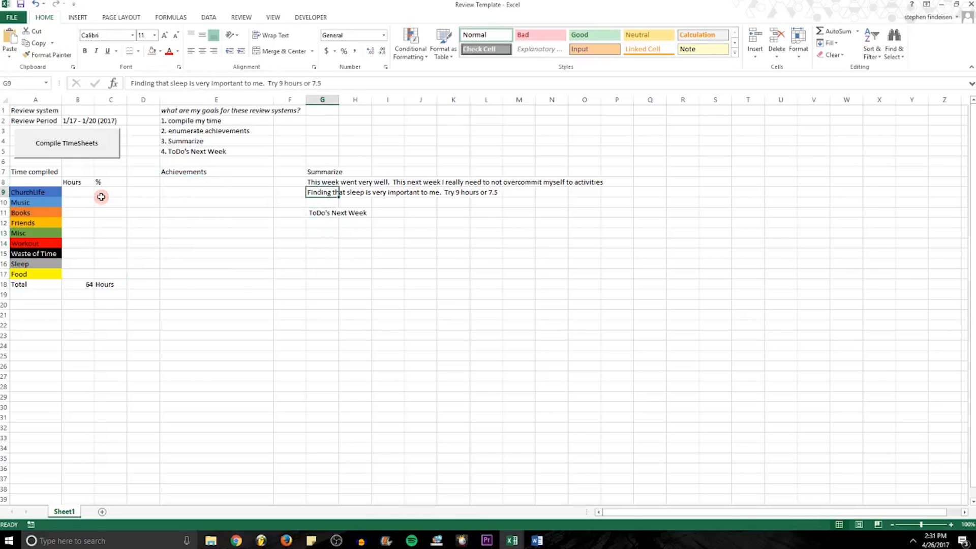
{"action": "key", "text": "shift+Up"}
{"action": "key", "text": "Delete"}
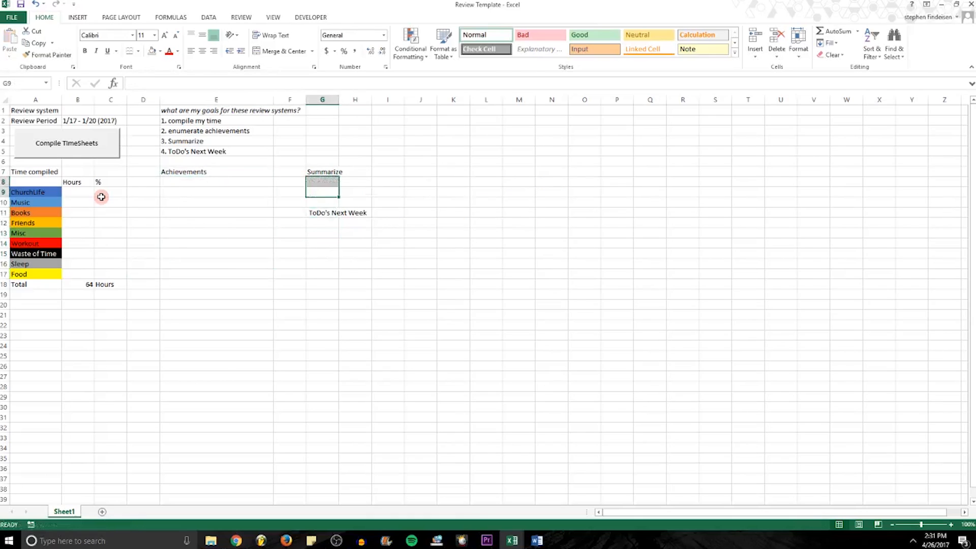
Clear the sample date range beside Review Period, cell B2
{"action": "key", "text": "Left"}
{"action": "key", "text": "Left"}
{"action": "key", "text": "Left"}
{"action": "key", "text": "Left"}
{"action": "key", "text": "Left"}
{"action": "key", "text": "Up"}
{"action": "key", "text": "Up"}
{"action": "key", "text": "Up"}
{"action": "key", "text": "Up"}
{"action": "key", "text": "Up"}
{"action": "key", "text": "Up"}
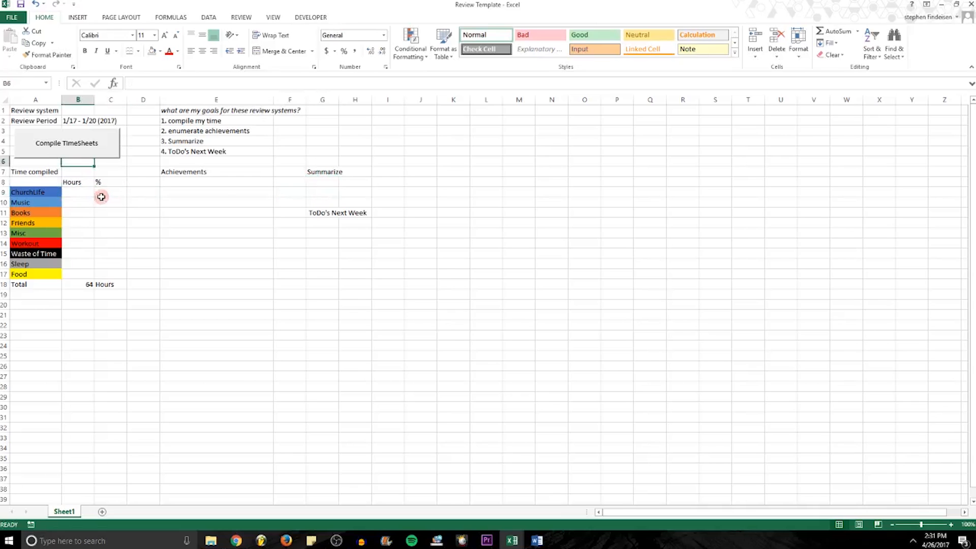
{"action": "key", "text": "Up"}
{"action": "key", "text": "Delete"}
{"action": "key", "text": "Down"}
{"action": "key", "text": "Down"}
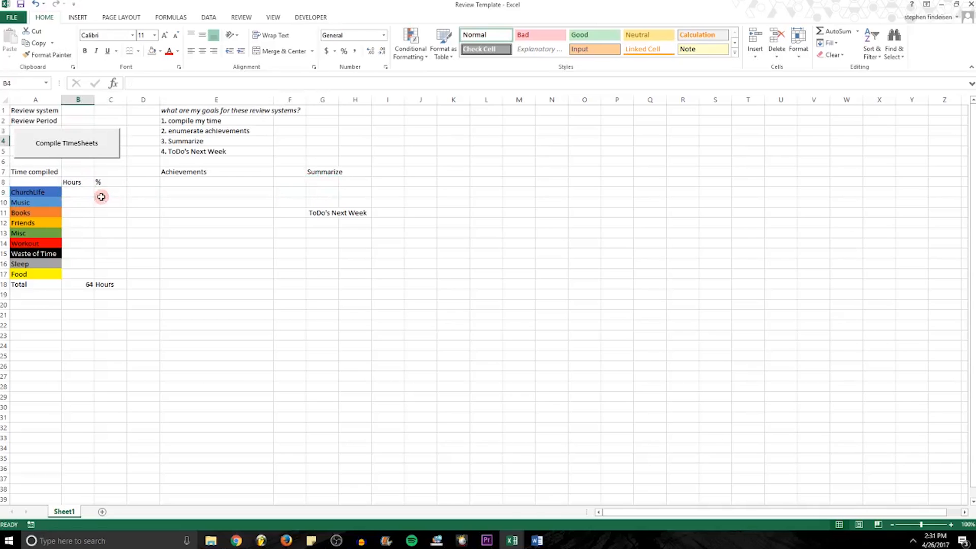
{"action": "key", "text": "Up"}
{"action": "key", "text": "Up"}
{"action": "key", "text": "Right"}
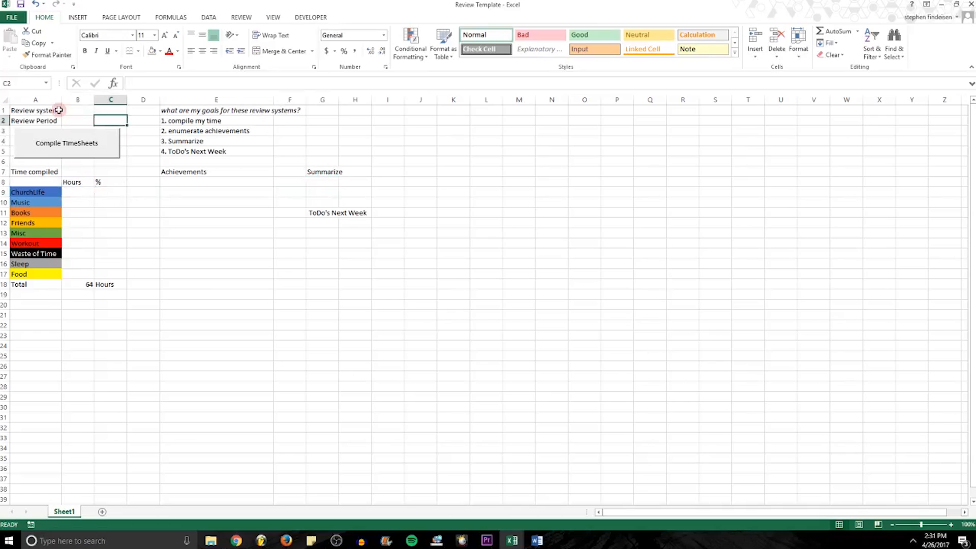
Enter 4/26-5/2 as the review period in cell B2
{"action": "left_click", "coordinate": [72, 120]}
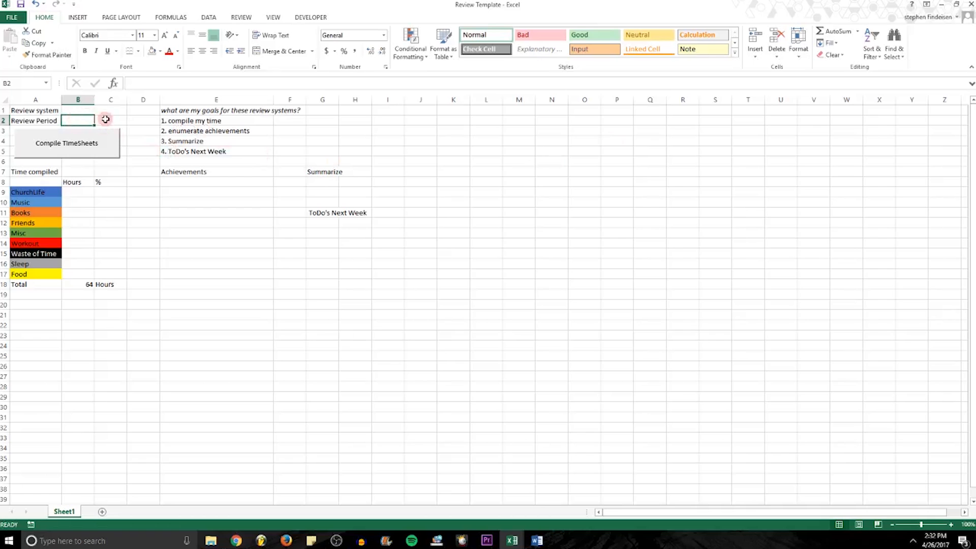
{"action": "type", "text": "4/27"}
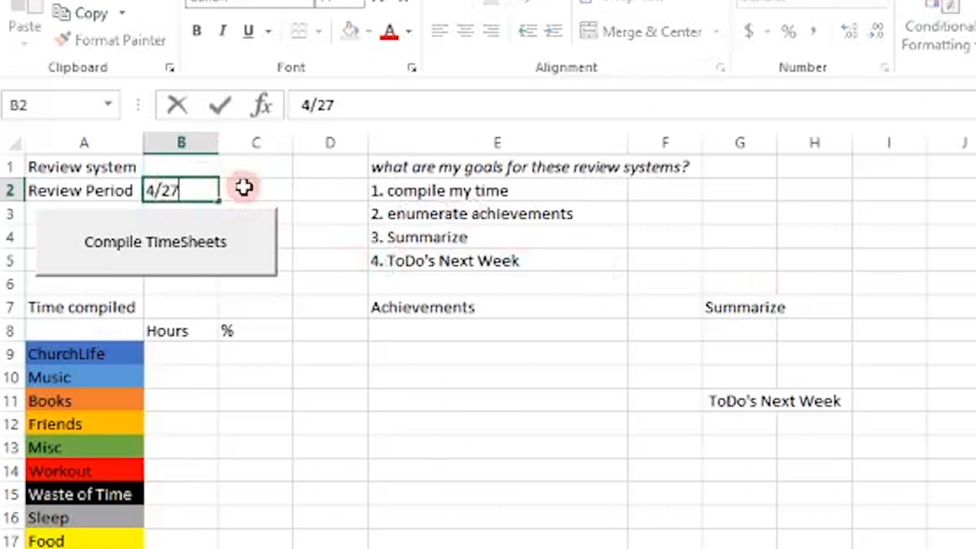
{"action": "key", "text": "BackSpace"}
{"action": "type", "text": "6-"}
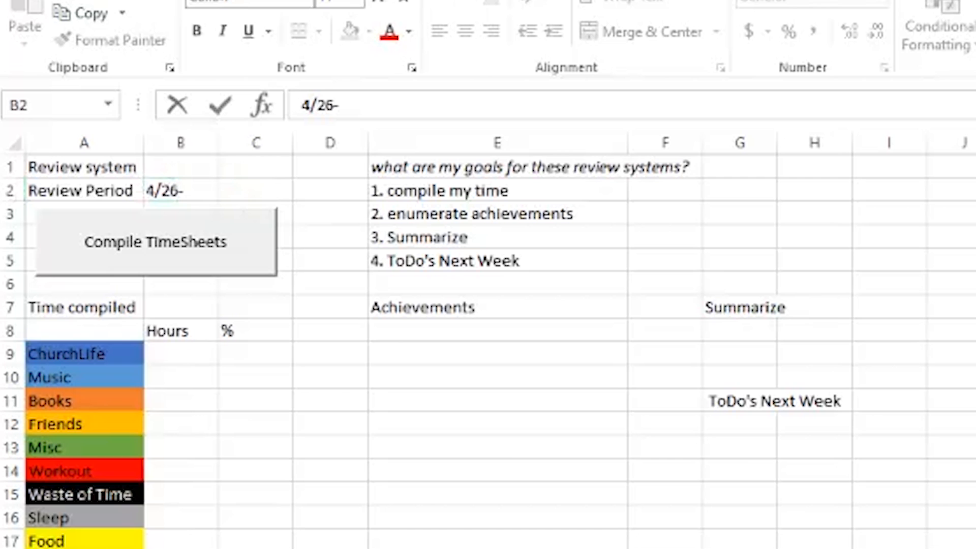
{"action": "left_click", "coordinate": [193, 189]}
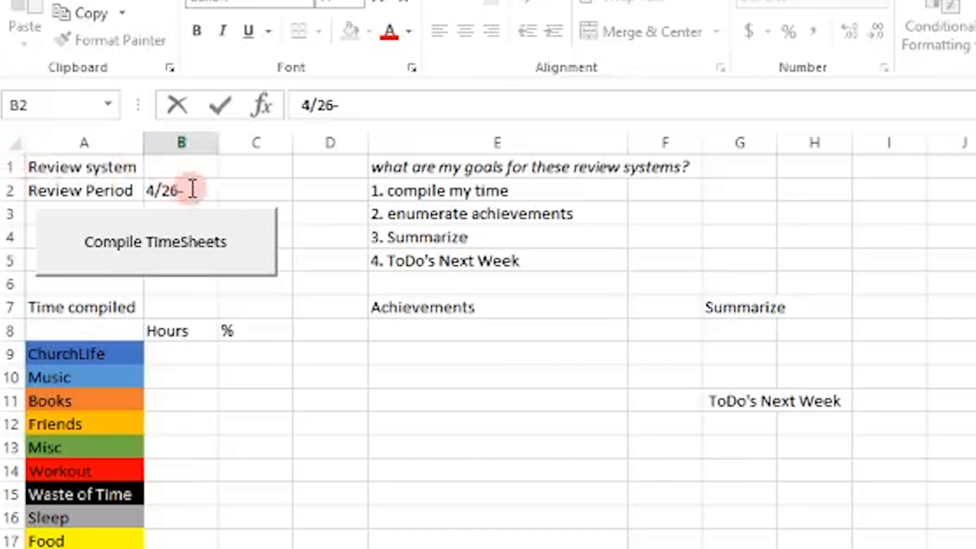
{"action": "type", "text": "5-"}
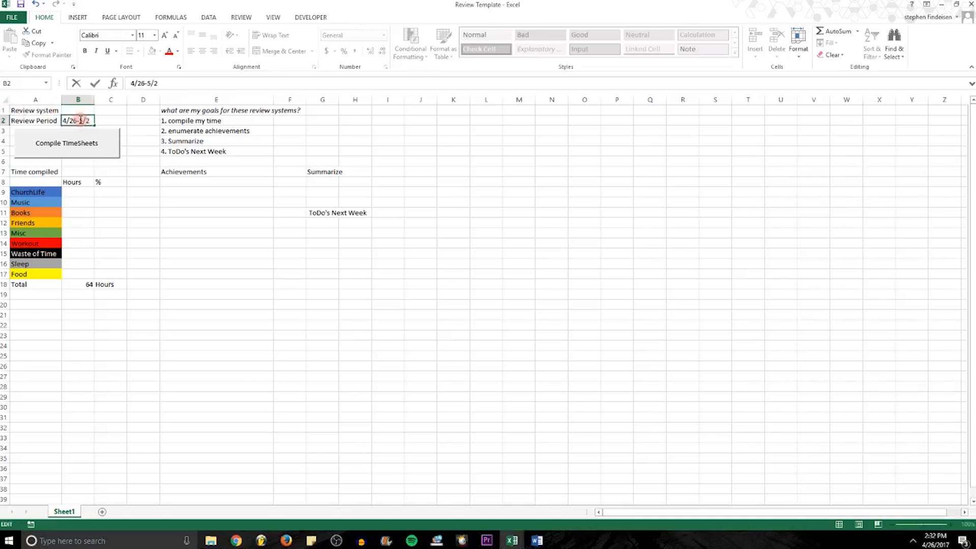
{"action": "left_click", "coordinate": [143, 227]}
Enter "I made a video about time management" under the Achievements heading in cell E8
{"action": "left_click", "coordinate": [221, 182]}
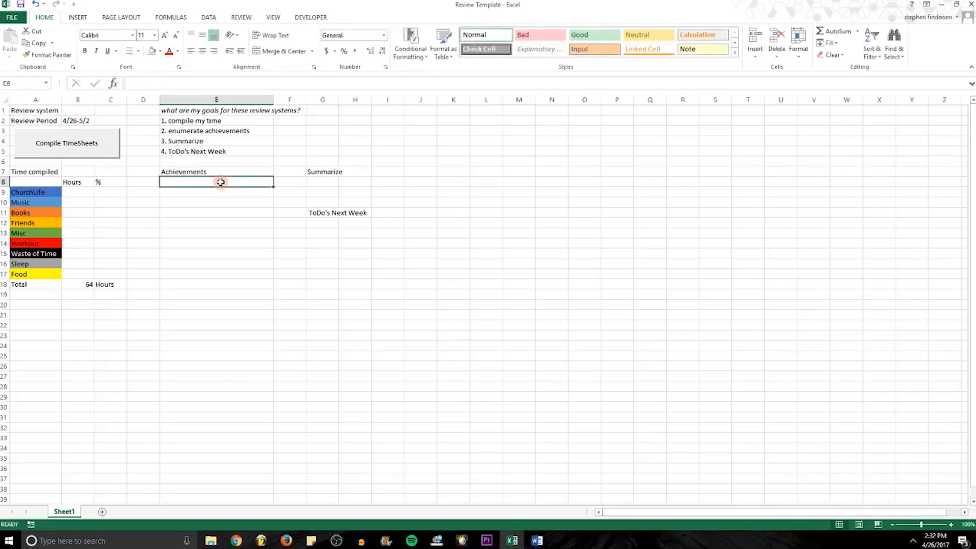
{"action": "type", "text": "I made a video "}
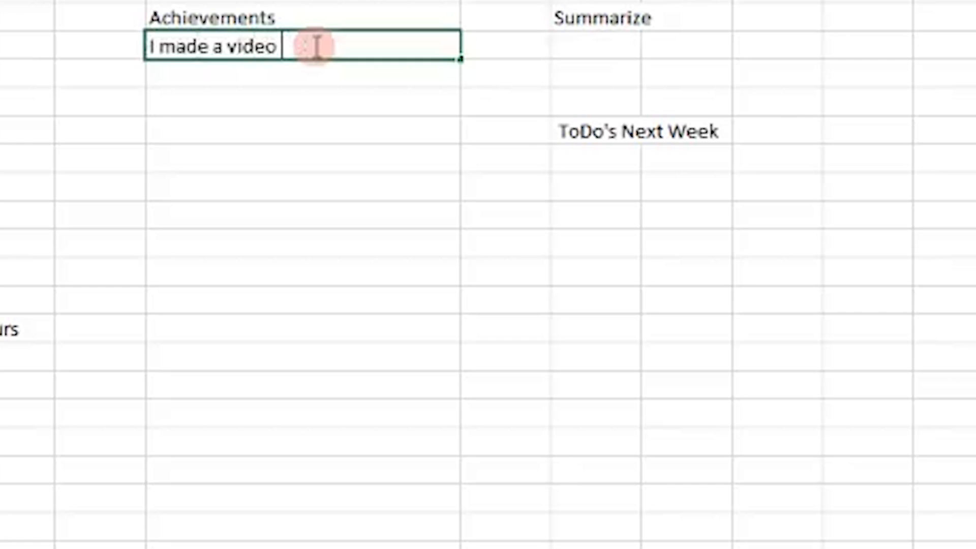
{"action": "type", "text": "about time mana"}
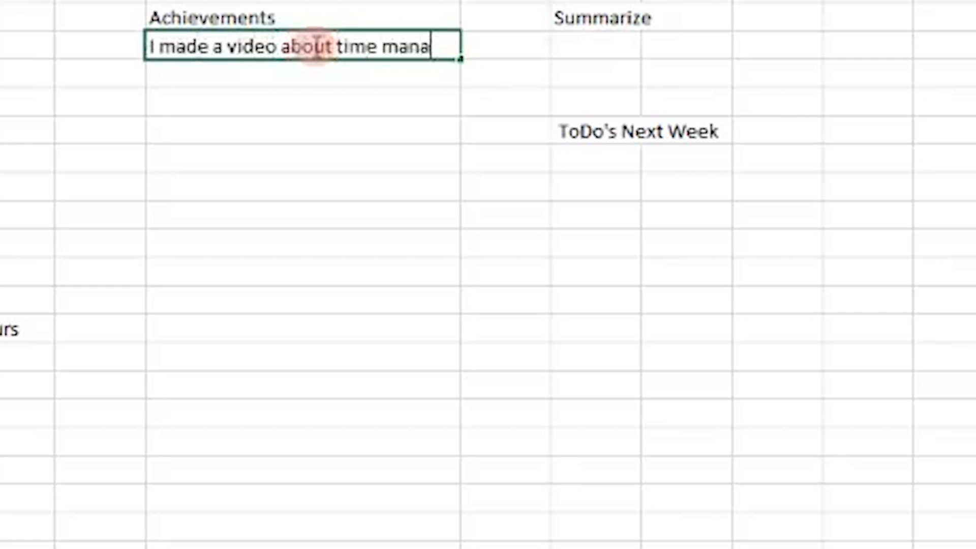
{"action": "type", "text": "gement"}
{"action": "key", "text": "Return"}
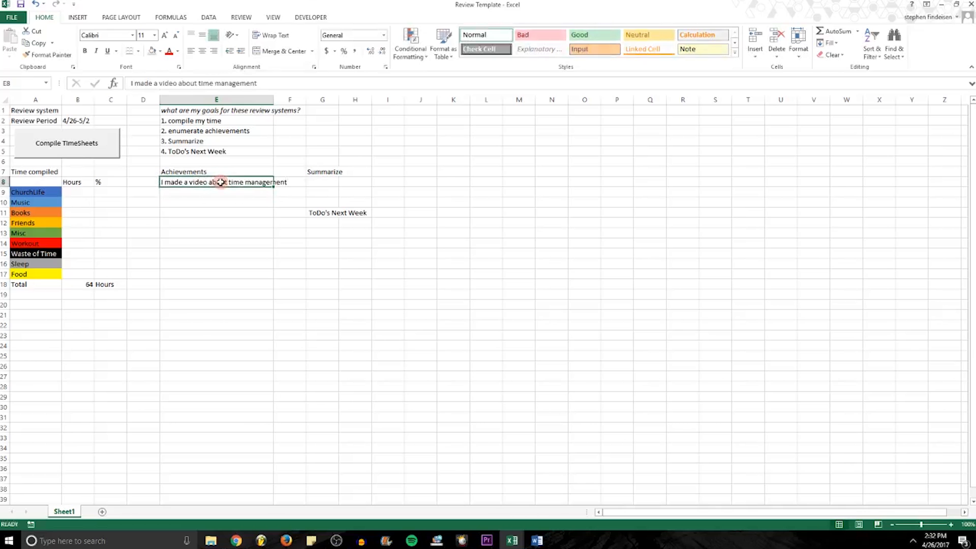
{"action": "key", "text": "Right"}
{"action": "key", "text": "Left"}
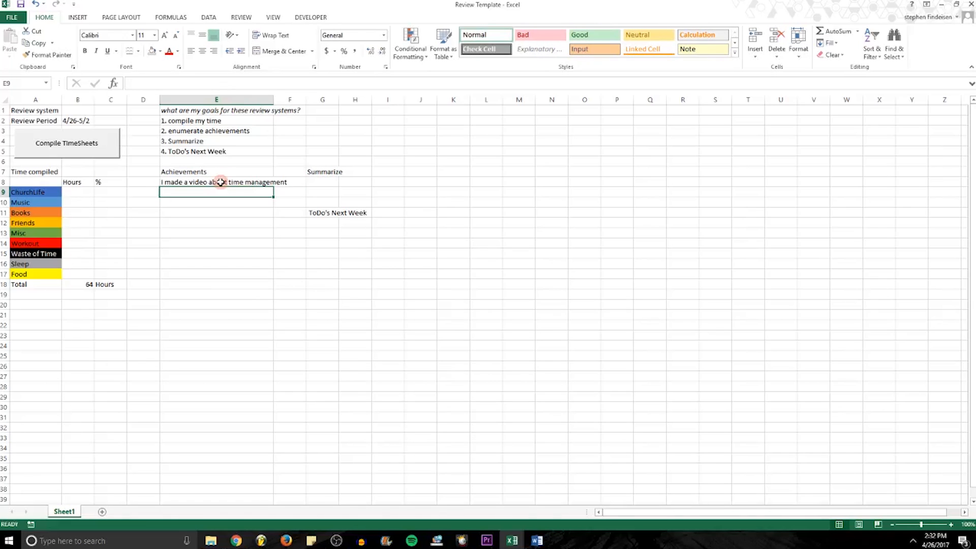
{"action": "key", "text": "Right"}
{"action": "key", "text": "Right"}
{"action": "key", "text": "Up"}
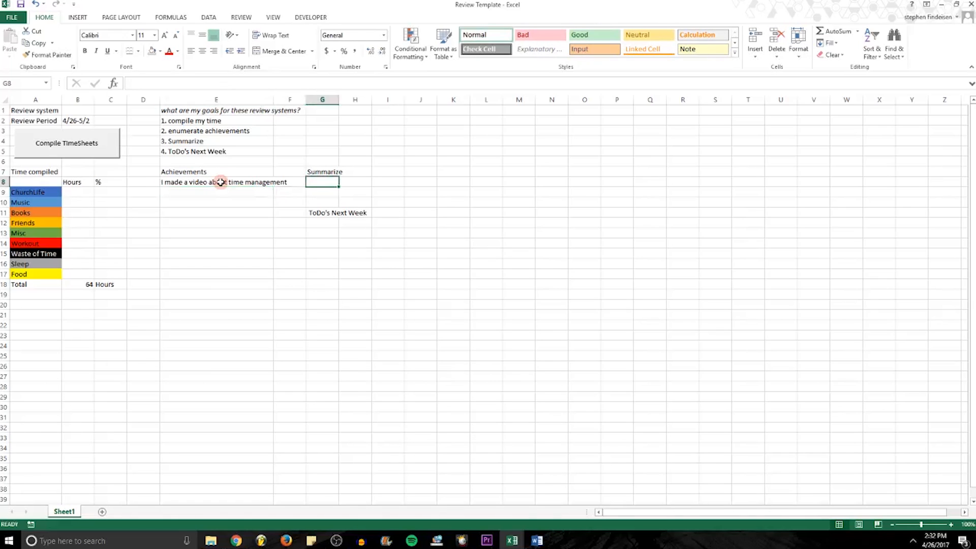
{"action": "mouse_move", "coordinate": [312, 181]}
{"action": "left_mouse_down"}
{"action": "mouse_move", "coordinate": [445, 196]}
{"action": "mouse_move", "coordinate": [311, 187]}
{"action": "mouse_move", "coordinate": [321, 182]}
{"action": "left_mouse_up"}
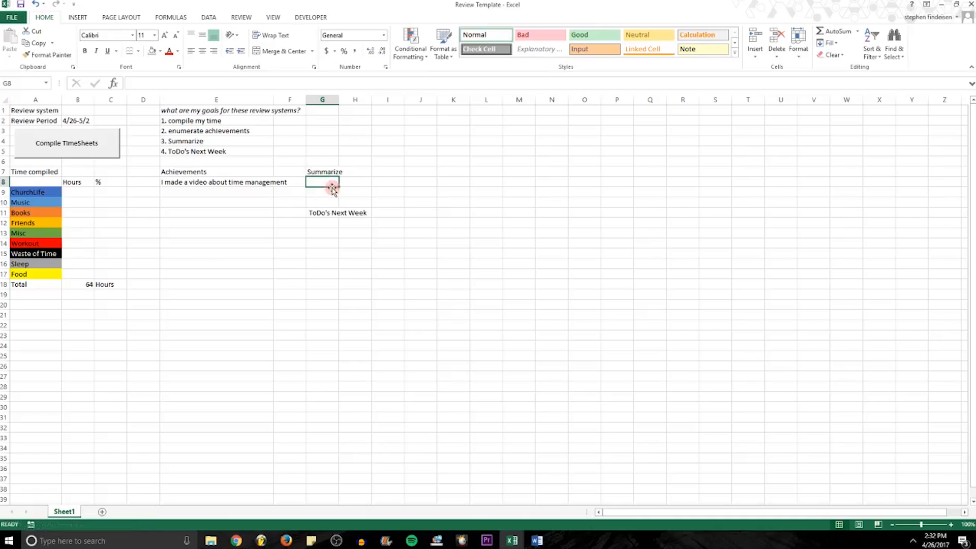
{"action": "left_click", "coordinate": [331, 191]}
{"action": "left_click_drag", "start_coordinate": [320, 221], "coordinate": [322, 239]}
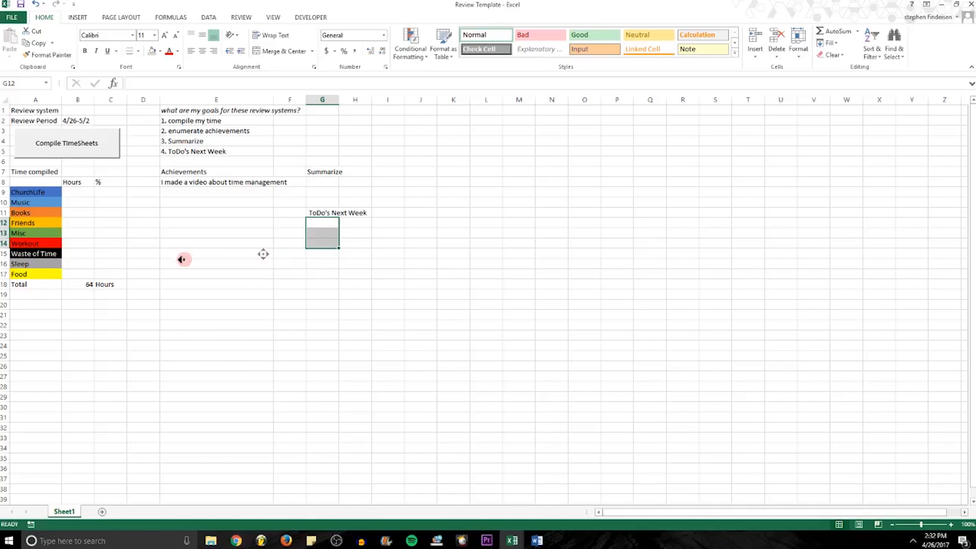
{"action": "left_click", "coordinate": [143, 243]}
{"action": "left_click", "coordinate": [78, 193]}
{"action": "key", "text": "alt+Tab"}
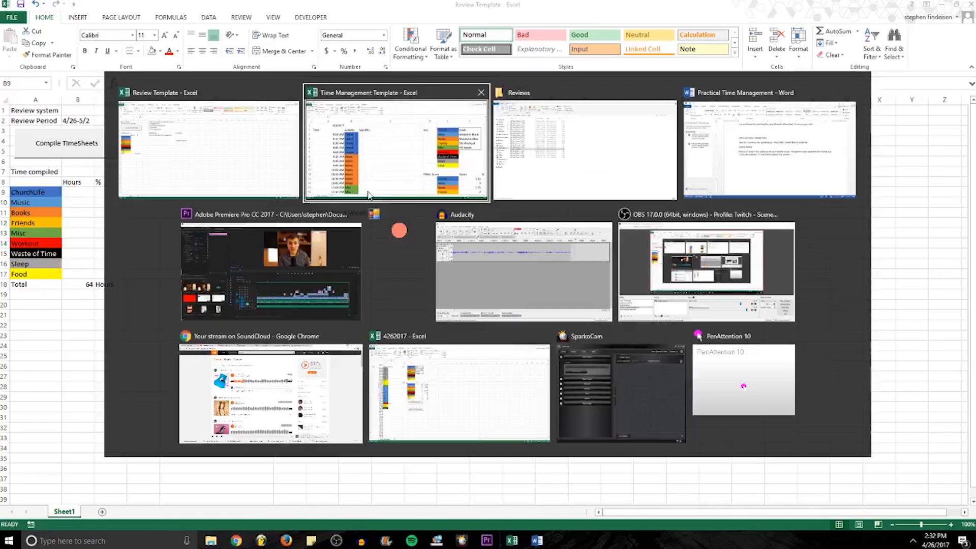
{"action": "key", "text": "Escape"}
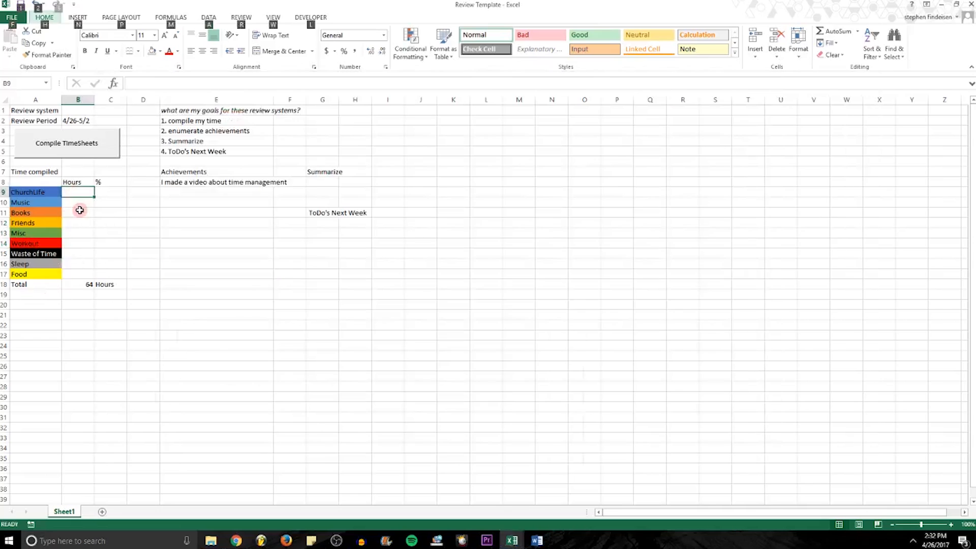
{"action": "left_click_drag", "start_coordinate": [36, 193], "coordinate": [71, 271]}
{"action": "left_click_drag", "start_coordinate": [28, 193], "coordinate": [34, 271]}
{"action": "left_click", "coordinate": [28, 180]}
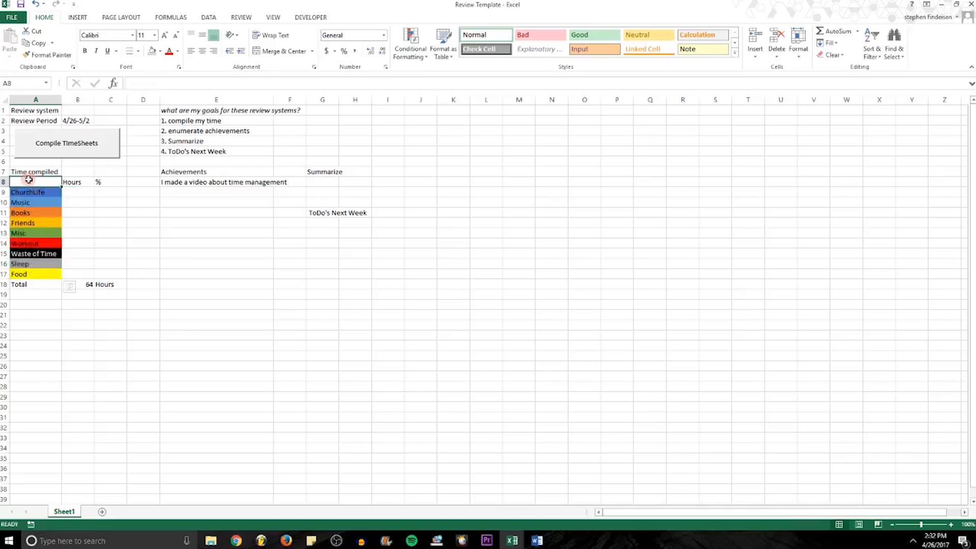
{"action": "left_click_drag", "start_coordinate": [29, 179], "coordinate": [84, 212]}
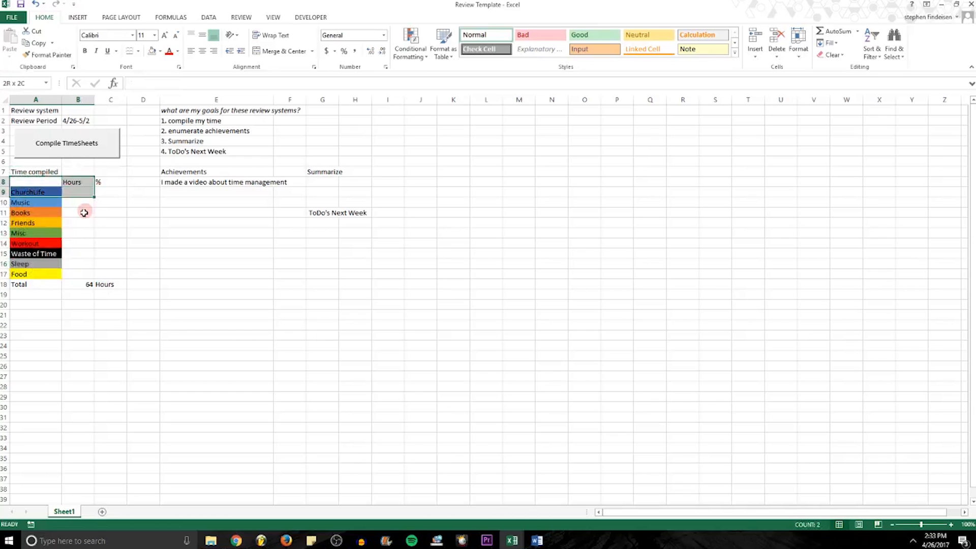
Switch to File Explorer, go up from Reviews to the WORK folder and open the TimeArchives folder
{"action": "key", "text": "super+Tab"}
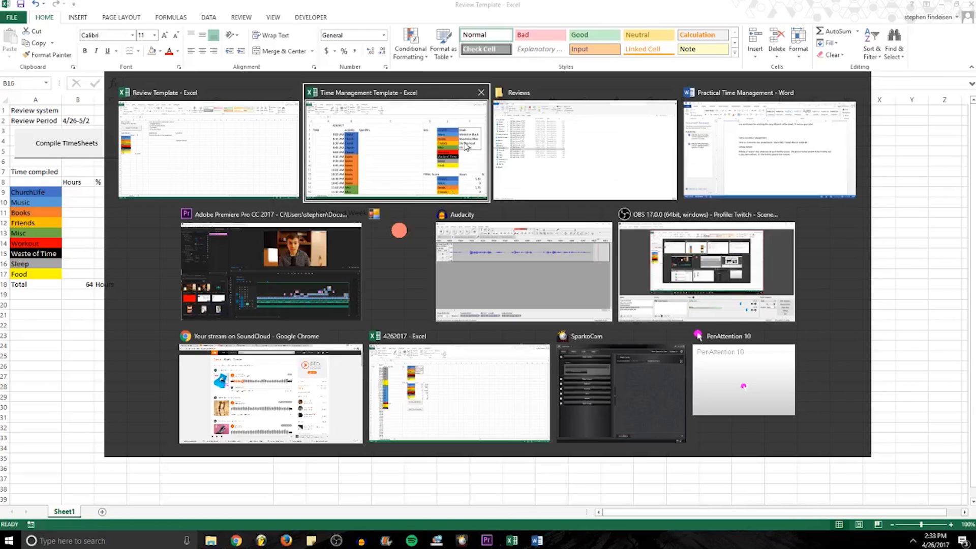
{"action": "left_click", "coordinate": [585, 155]}
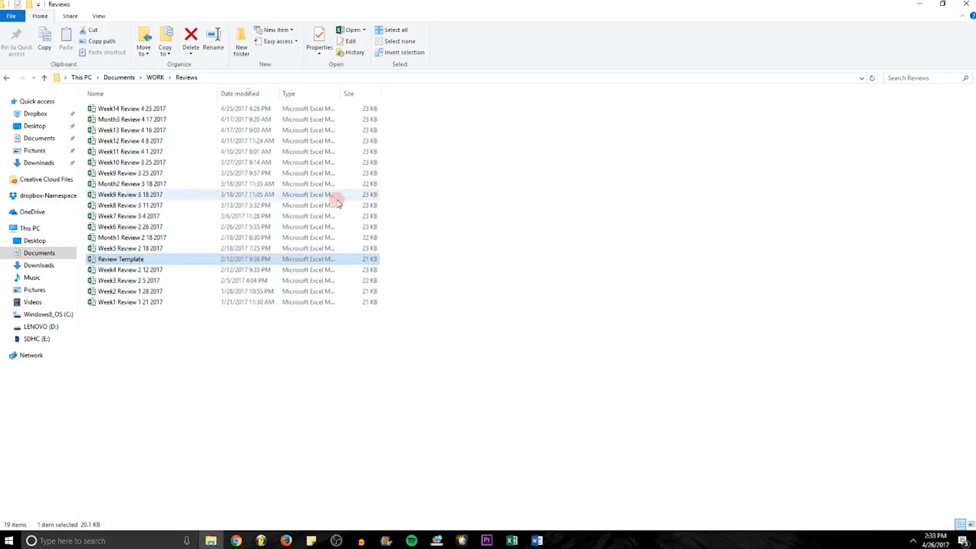
{"action": "key", "text": "BackSpace"}
{"action": "left_click", "coordinate": [202, 175]}
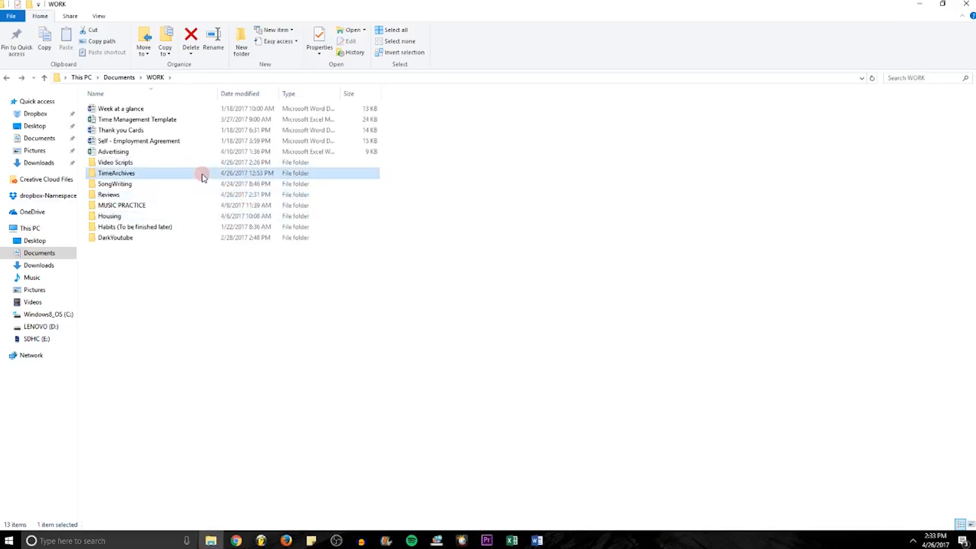
{"action": "double_click", "coordinate": [202, 174]}
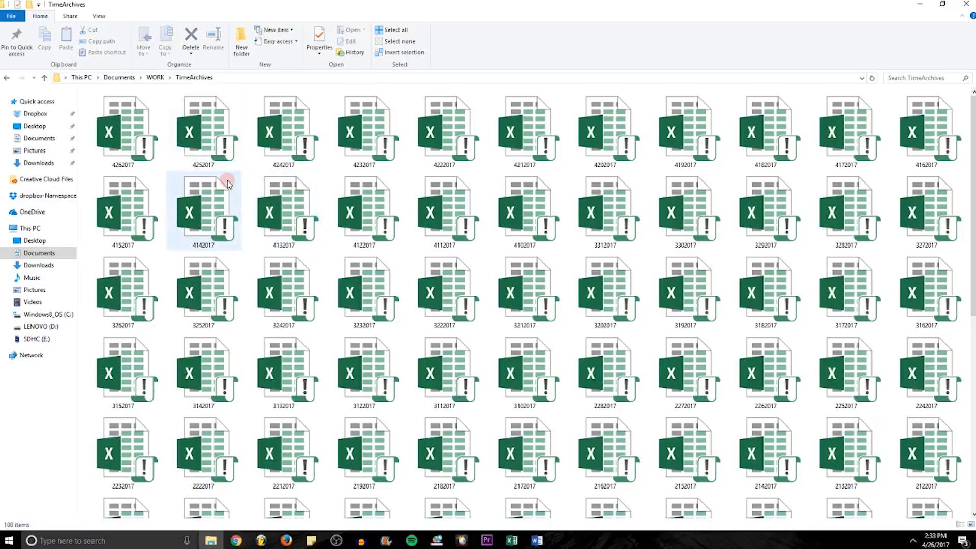
Select the four archived day files from 4252017 to 4222017 and open them together in Excel
{"action": "scroll", "coordinate": [227, 184], "scroll_direction": "down", "scroll_amount": 1}
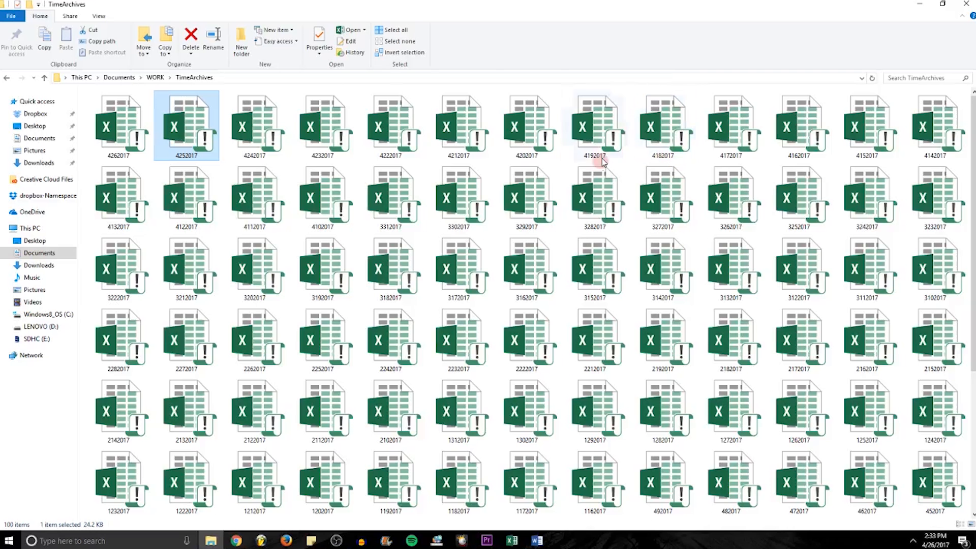
{"action": "left_click", "coordinate": [406, 140], "text": "shift"}
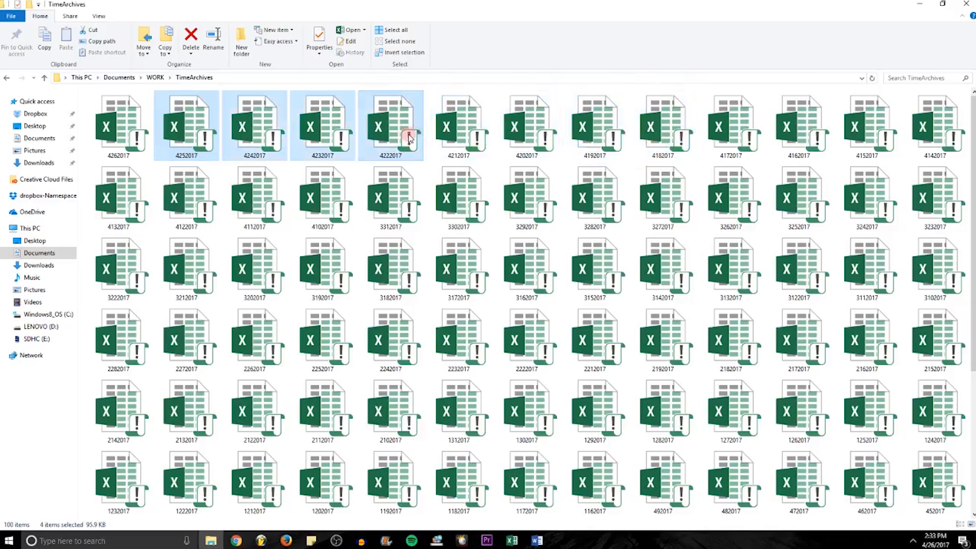
{"action": "double_click", "coordinate": [409, 138]}
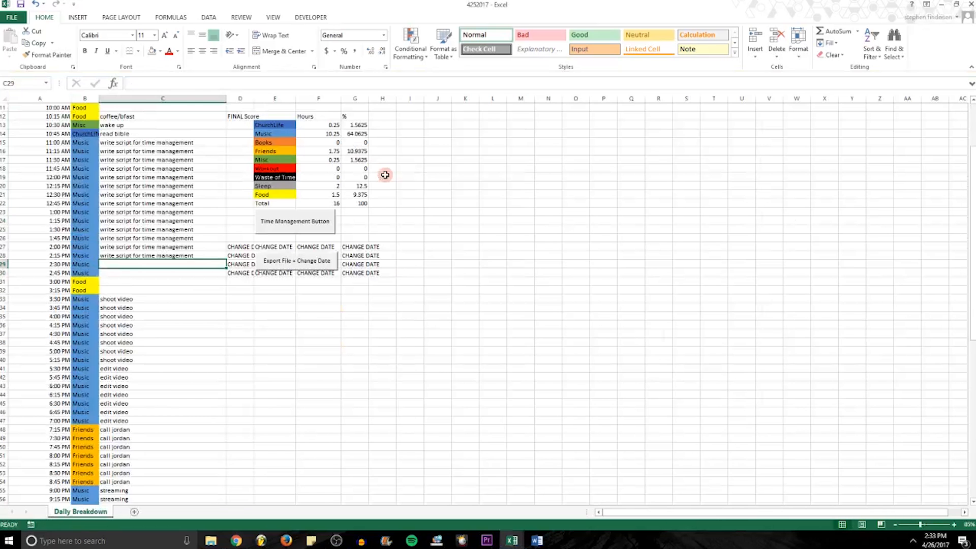
Look over the opened day workbooks and return to the Review Template to check the review period in cell B2
{"action": "key", "text": "alt+Tab"}
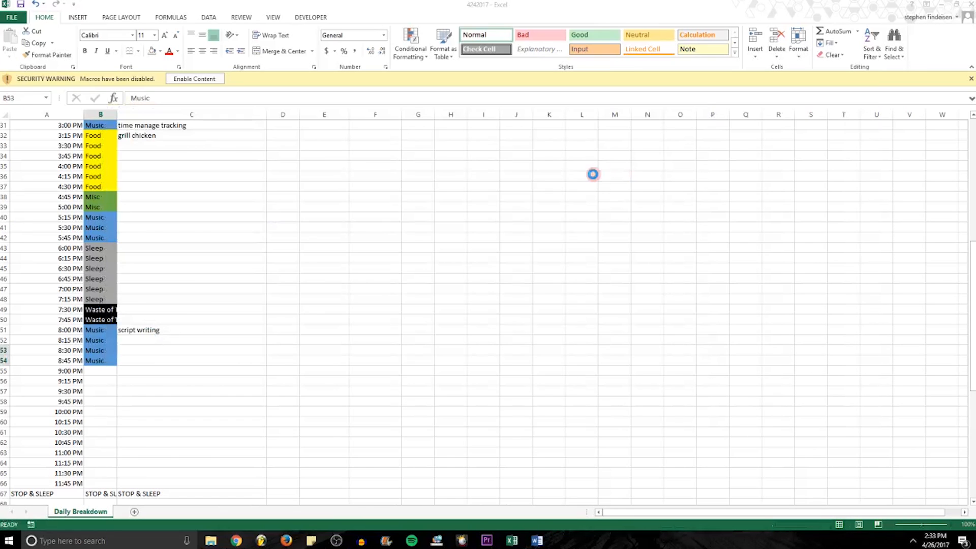
{"action": "key", "text": "alt+Tab"}
{"action": "key", "text": "alt+Tab"}
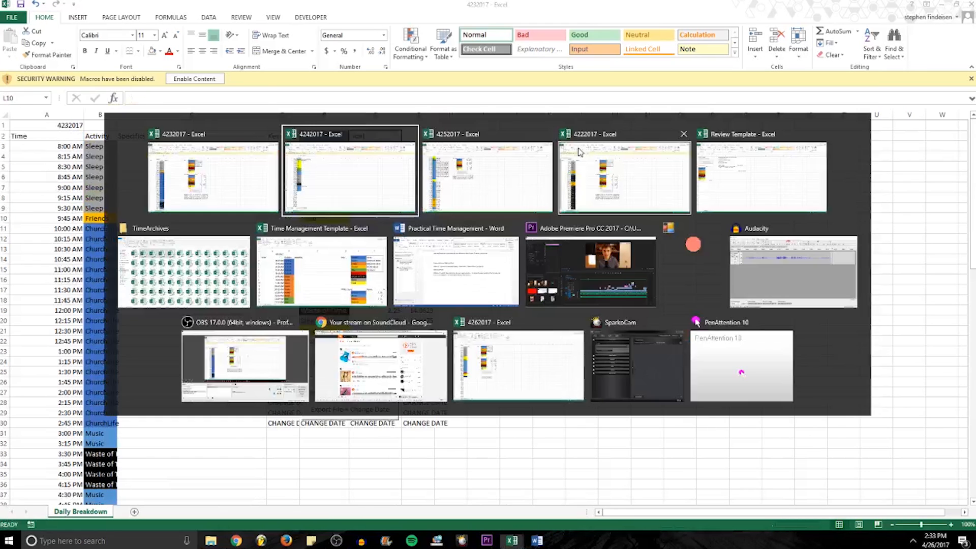
{"action": "left_click", "coordinate": [725, 172]}
{"action": "left_click", "coordinate": [85, 118]}
{"action": "left_click", "coordinate": [152, 83]}
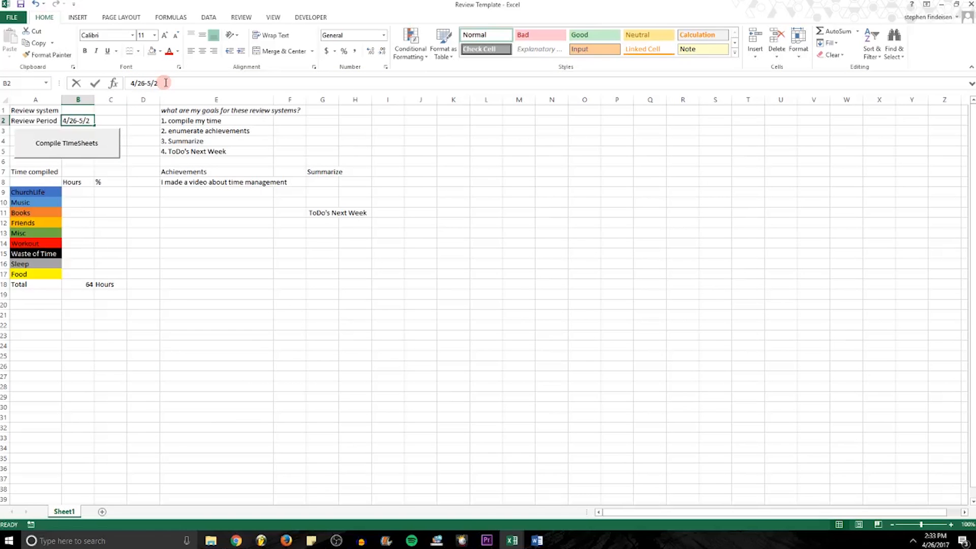
Copy the FINAL Score categories and hours, E13:F21, from the 4232017 workbook into the Review Template starting at cell A9
{"action": "key", "text": "alt+Tab"}
{"action": "left_click", "coordinate": [412, 183]}
{"action": "left_click_drag", "start_coordinate": [408, 177], "coordinate": [630, 490]}
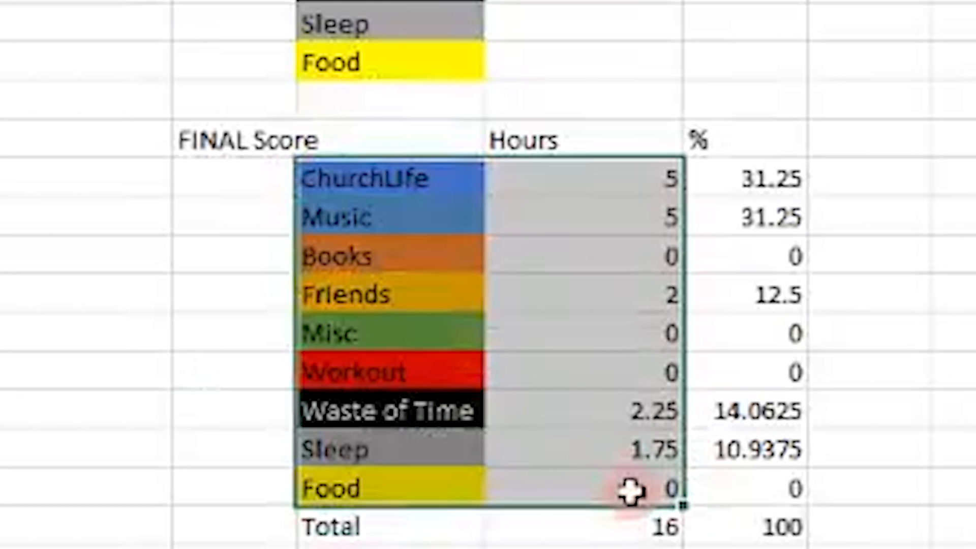
{"action": "key", "text": "ctrl+c"}
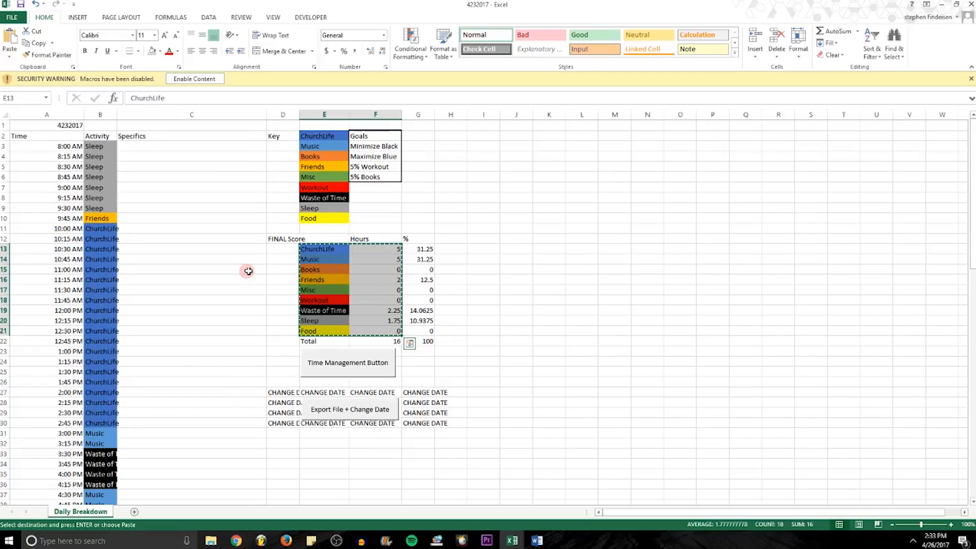
{"action": "key", "text": "alt+Tab"}
{"action": "left_click", "coordinate": [36, 192]}
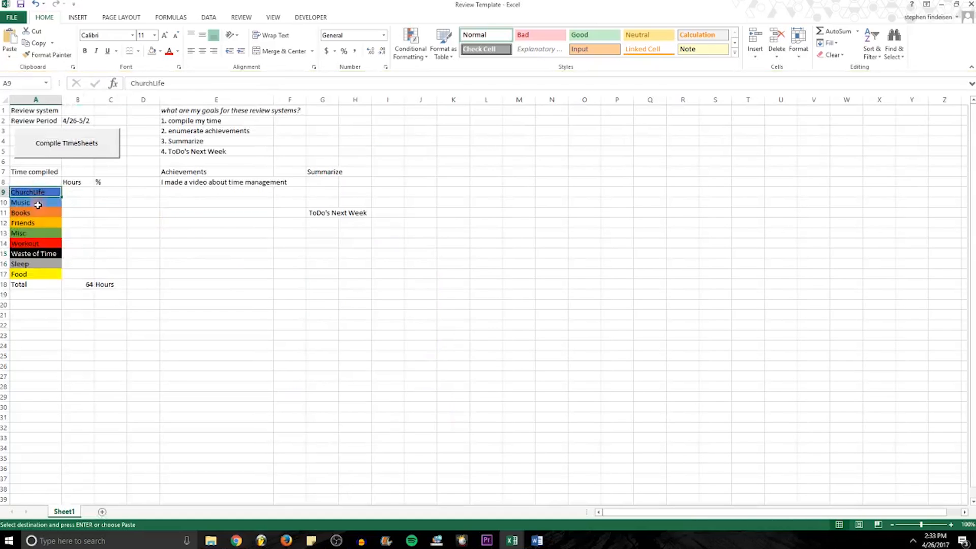
{"action": "key", "text": "ctrl+v"}
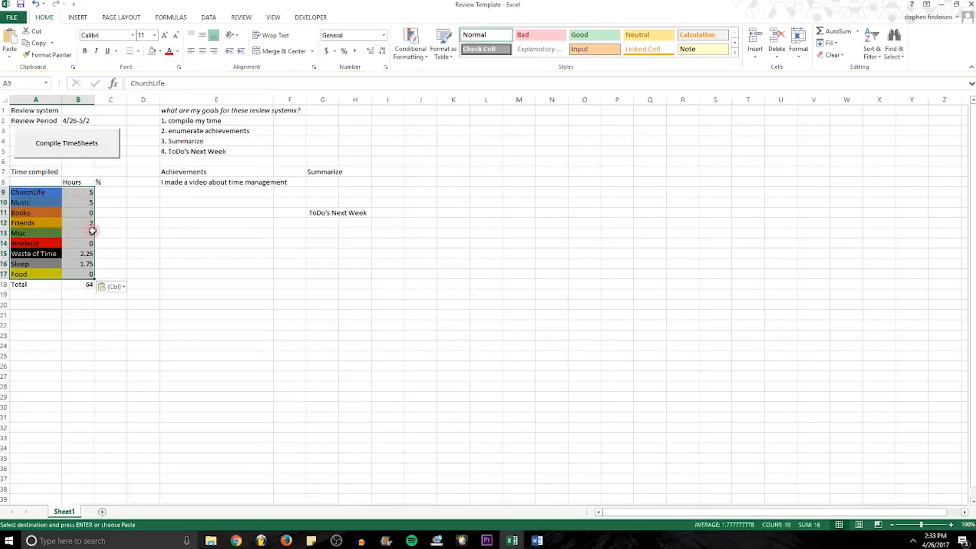
Copy the FINAL Score categories and hours, E13:F21, from the 4242017 workbook into the Review Template starting at cell A18
{"action": "key", "text": "alt+Tab"}
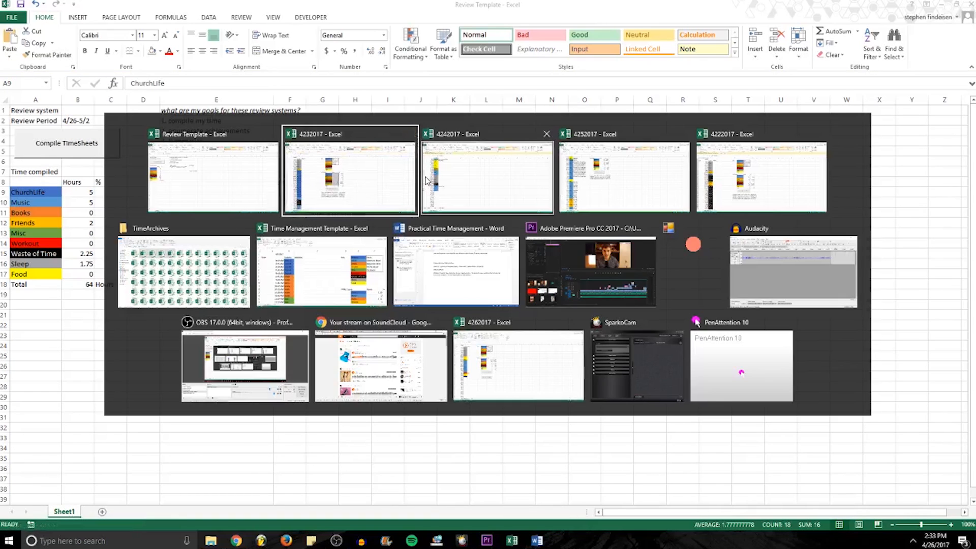
{"action": "key", "text": "Escape"}
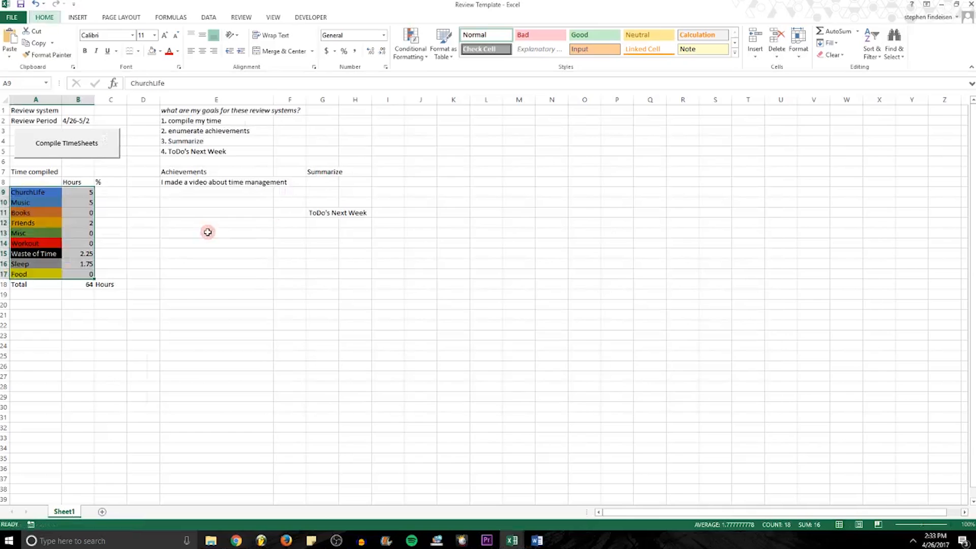
{"action": "key", "text": "alt+Tab"}
{"action": "scroll", "coordinate": [377, 351], "scroll_direction": "up", "scroll_amount": 5}
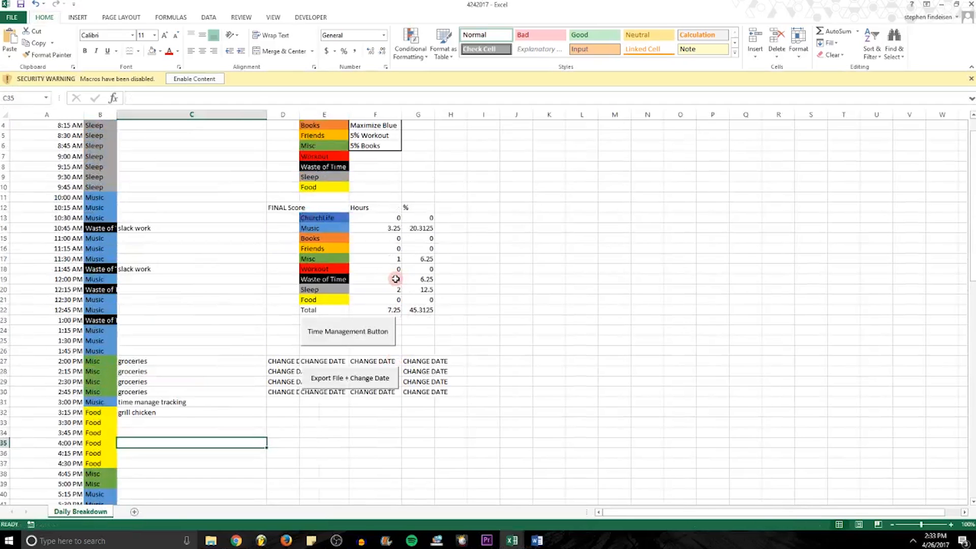
{"action": "left_click", "coordinate": [389, 293]}
{"action": "left_click", "coordinate": [366, 300]}
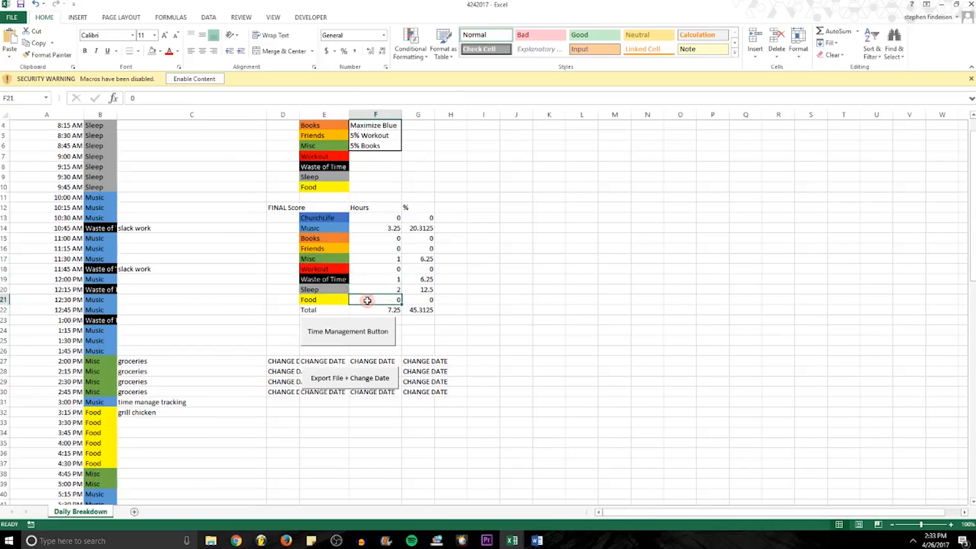
{"action": "left_click_drag", "start_coordinate": [367, 300], "coordinate": [324, 218]}
{"action": "key", "text": "ctrl+c"}
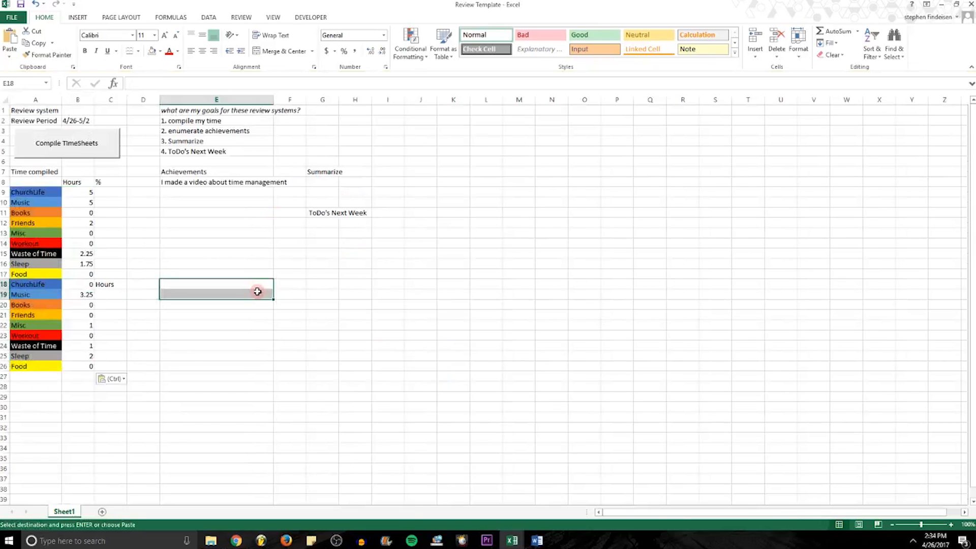
Copy the FINAL Score categories and hours, E13:F21, from the 4252017 workbook into the Review Template starting at cell A27
{"action": "key", "text": "alt+Tab"}
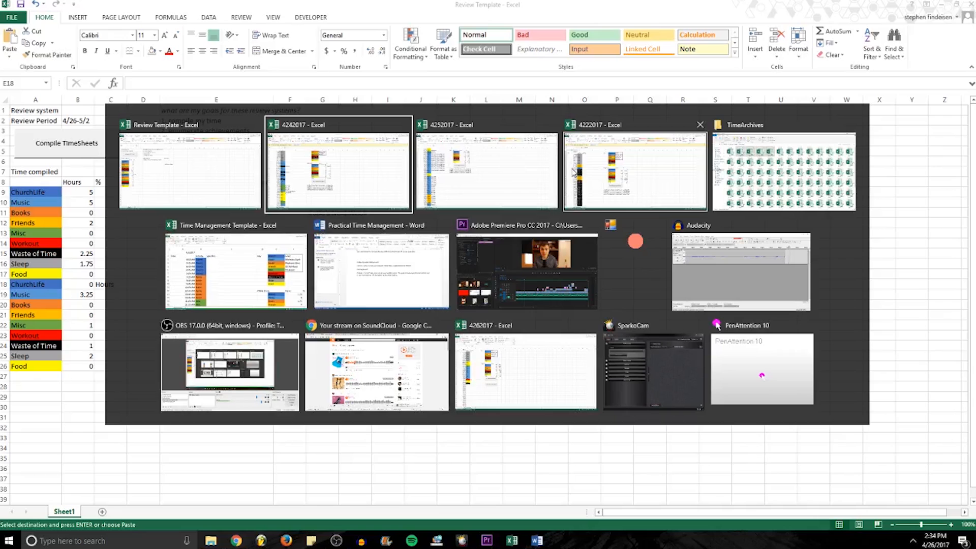
{"action": "left_click", "coordinate": [489, 184]}
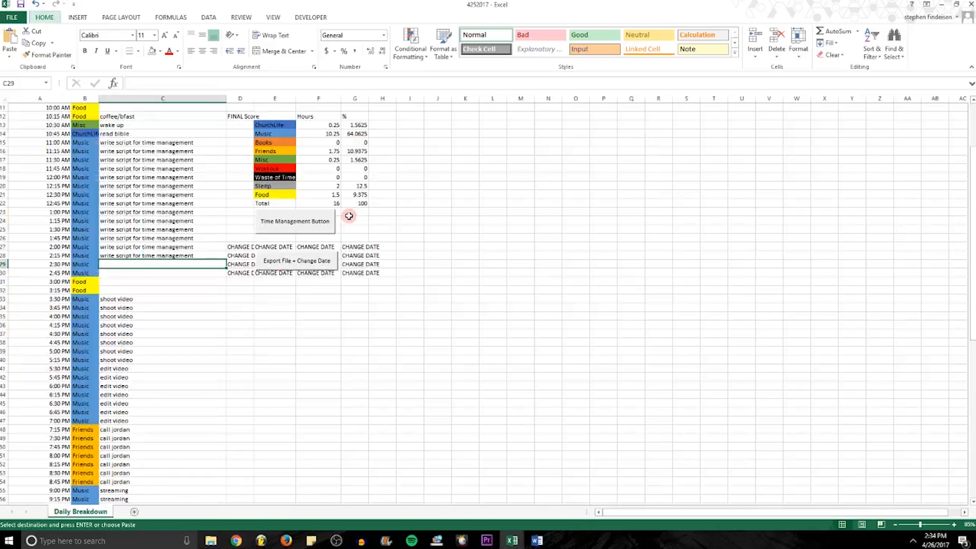
{"action": "left_click_drag", "start_coordinate": [334, 193], "coordinate": [269, 125]}
{"action": "key", "text": "ctrl+c"}
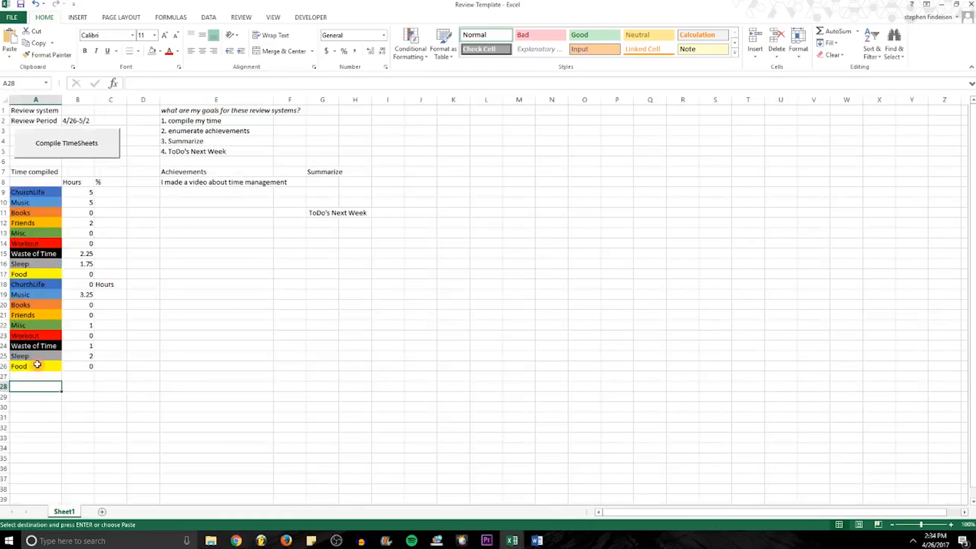
{"action": "left_click", "coordinate": [36, 376]}
{"action": "key", "text": "ctrl+v"}
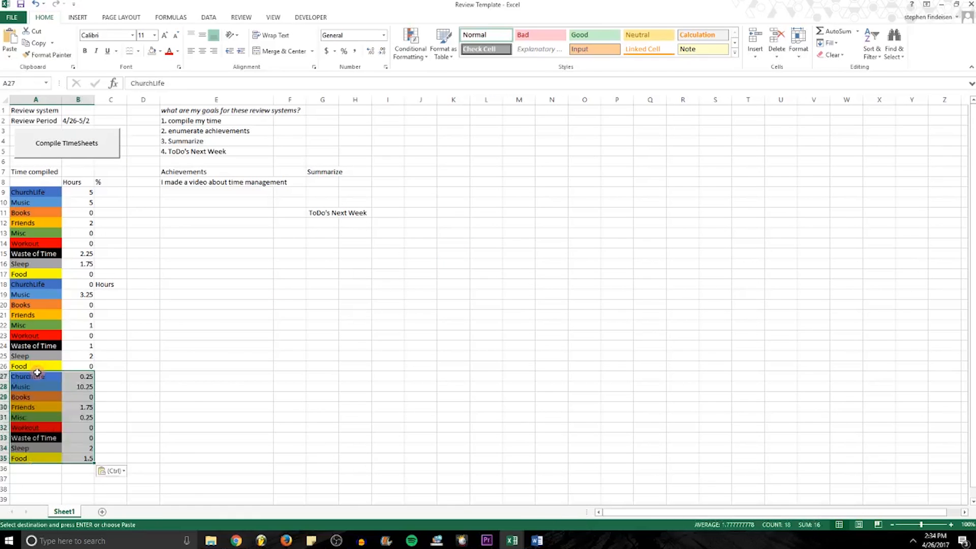
Run Compile TimeSheets on the Review Template to combine the three pasted day blocks into one table of hours and percentages
{"action": "key", "text": "super+Tab"}
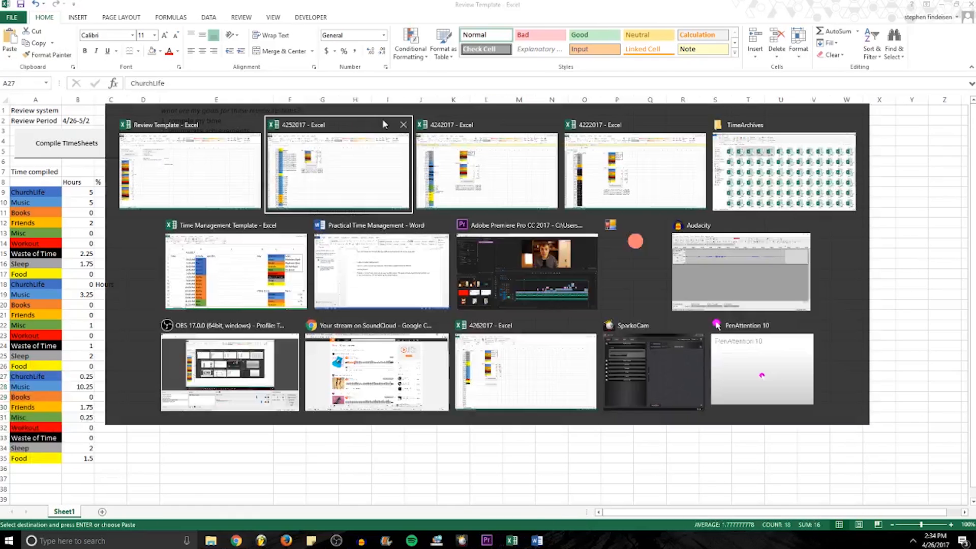
{"action": "left_click", "coordinate": [27, 407]}
{"action": "left_click", "coordinate": [113, 314]}
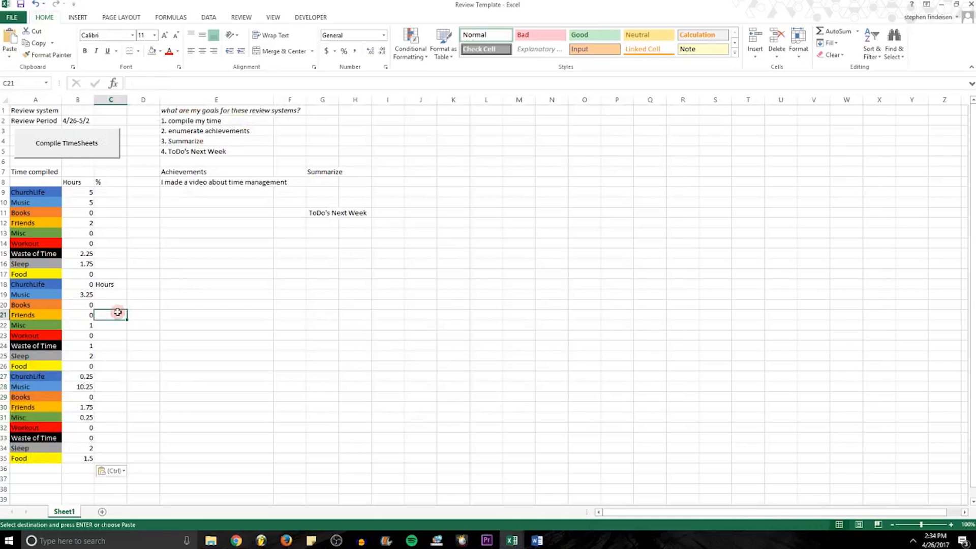
{"action": "left_click_drag", "start_coordinate": [79, 182], "coordinate": [26, 460]}
{"action": "left_click", "coordinate": [31, 283]}
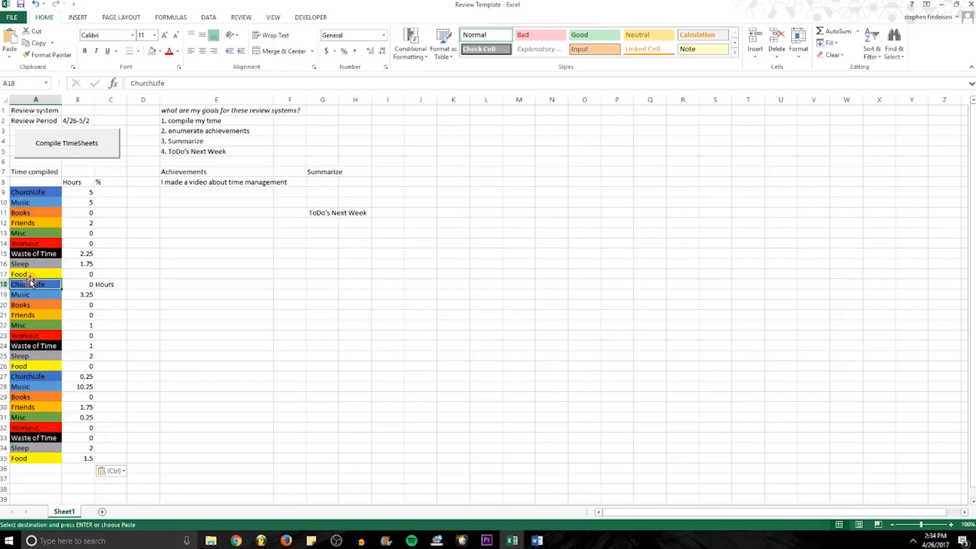
{"action": "key", "text": "Escape"}
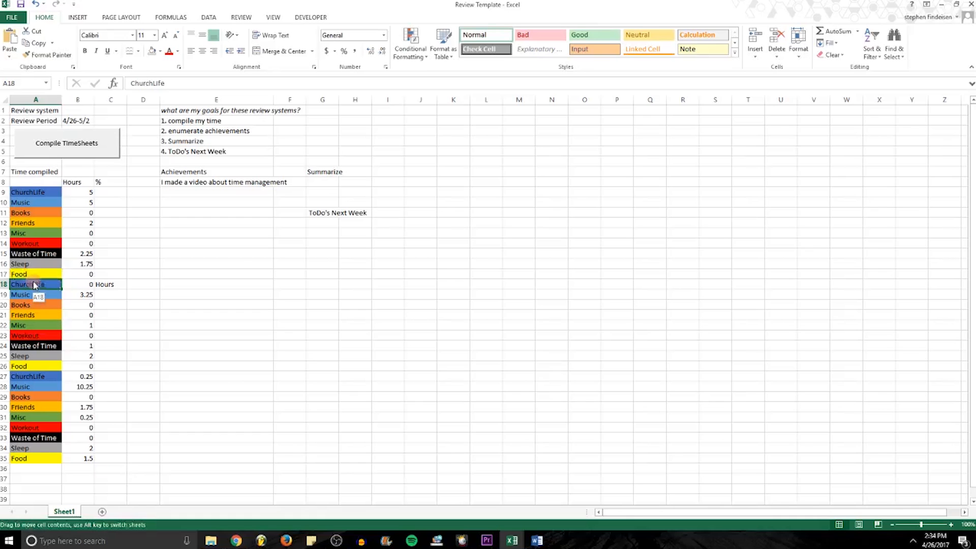
{"action": "left_click", "coordinate": [233, 266]}
{"action": "scroll", "coordinate": [163, 283], "scroll_direction": "down", "scroll_amount": 1}
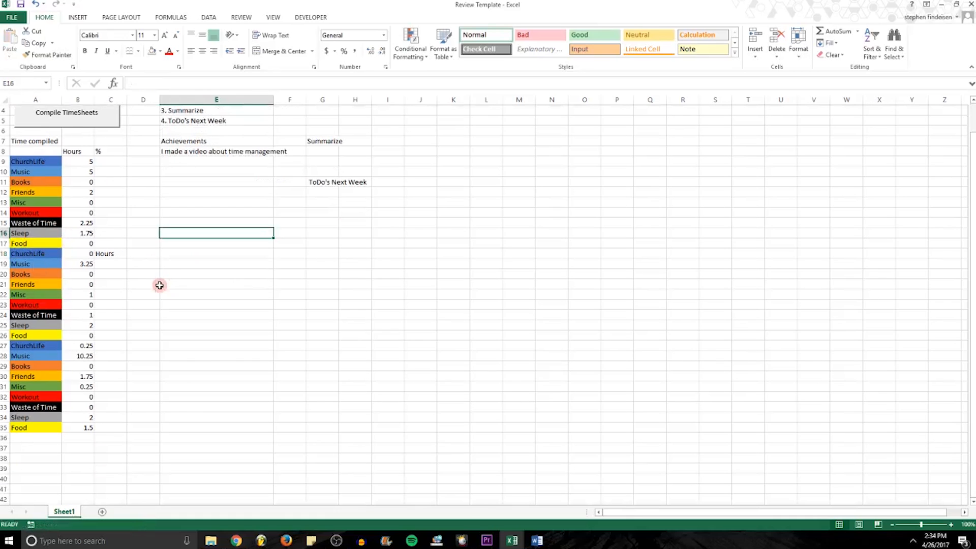
{"action": "scroll", "coordinate": [144, 246], "scroll_direction": "up", "scroll_amount": 1}
{"action": "left_click", "coordinate": [95, 152]}
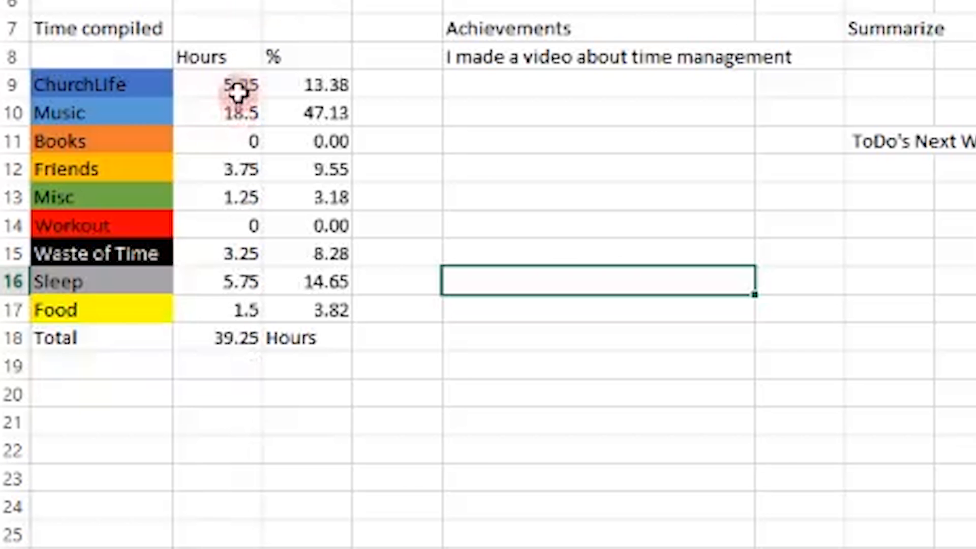
Examine the compiled hours, the total and the percentages for each category in the Review Template
{"action": "left_click_drag", "start_coordinate": [86, 192], "coordinate": [86, 203]}
{"action": "left_click_drag", "start_coordinate": [237, 155], "coordinate": [100, 296]}
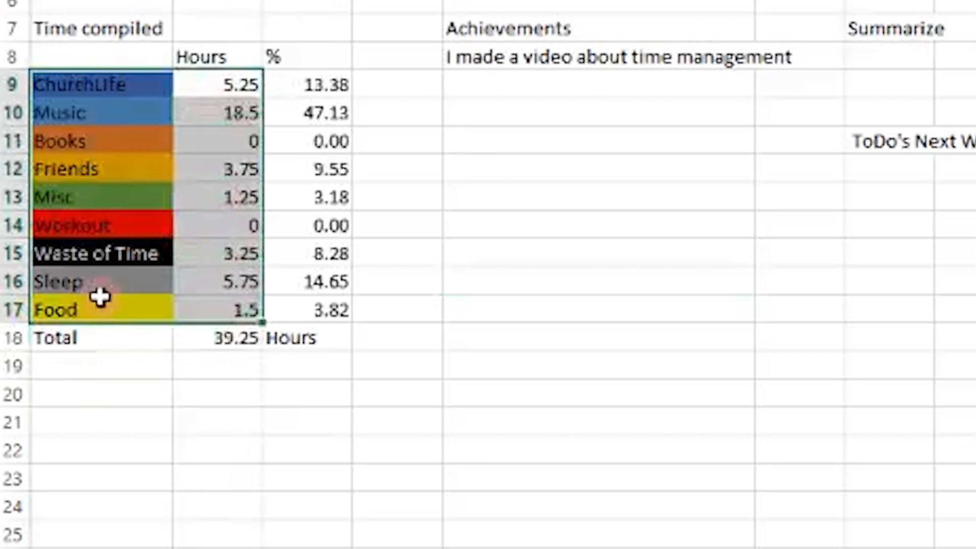
{"action": "left_click_drag", "start_coordinate": [111, 334], "coordinate": [211, 333]}
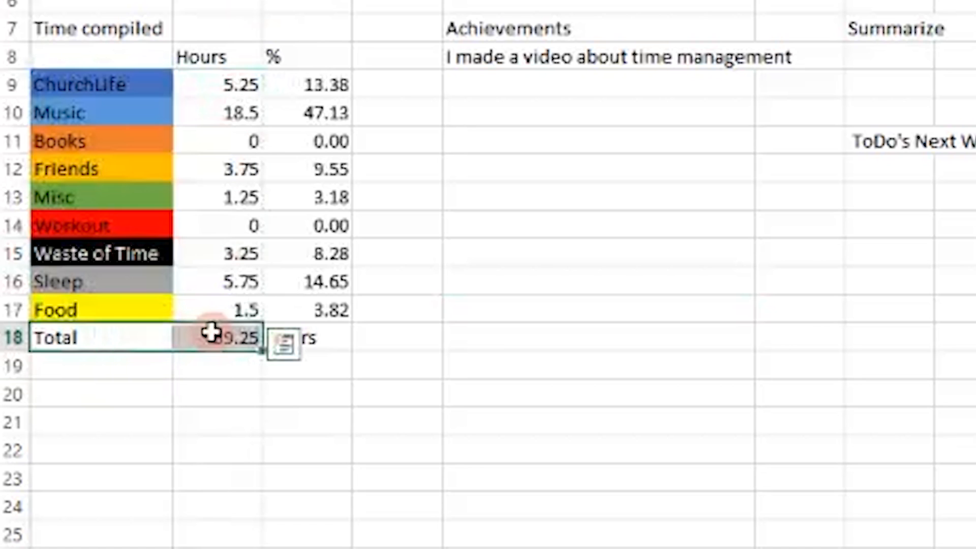
{"action": "left_click_drag", "start_coordinate": [325, 277], "coordinate": [320, 59]}
{"action": "left_click_drag", "start_coordinate": [246, 76], "coordinate": [204, 275]}
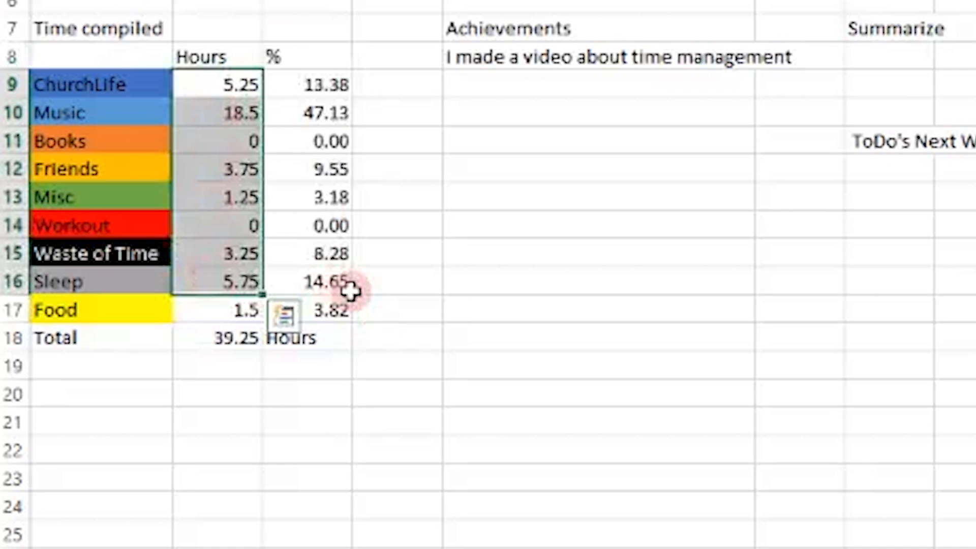
{"action": "left_click_drag", "start_coordinate": [335, 308], "coordinate": [135, 77]}
{"action": "left_click", "coordinate": [133, 68]}
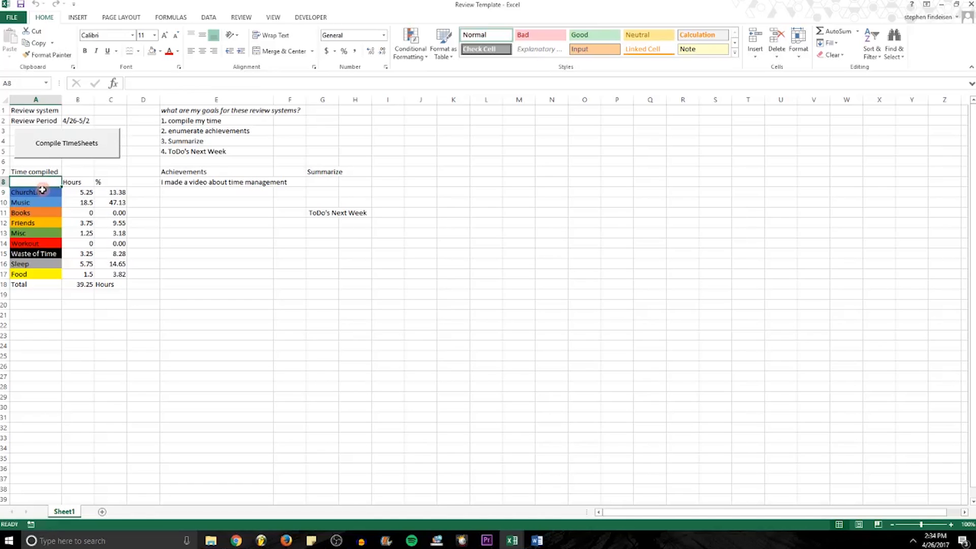
{"action": "left_click_drag", "start_coordinate": [42, 190], "coordinate": [68, 275]}
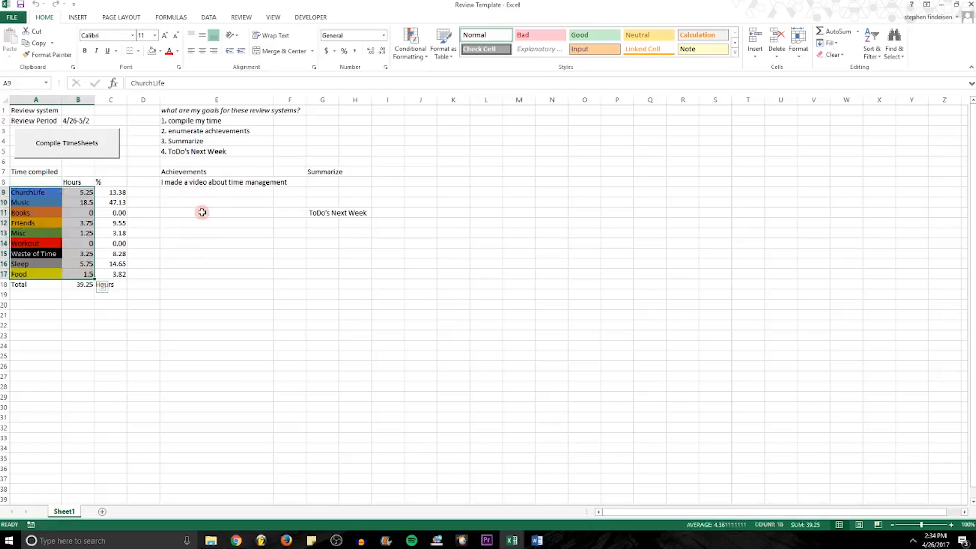
Try to save a copy of the review workbook in the Reviews folder under Documents » WORK
{"action": "left_click", "coordinate": [225, 184]}
{"action": "left_click", "coordinate": [214, 193]}
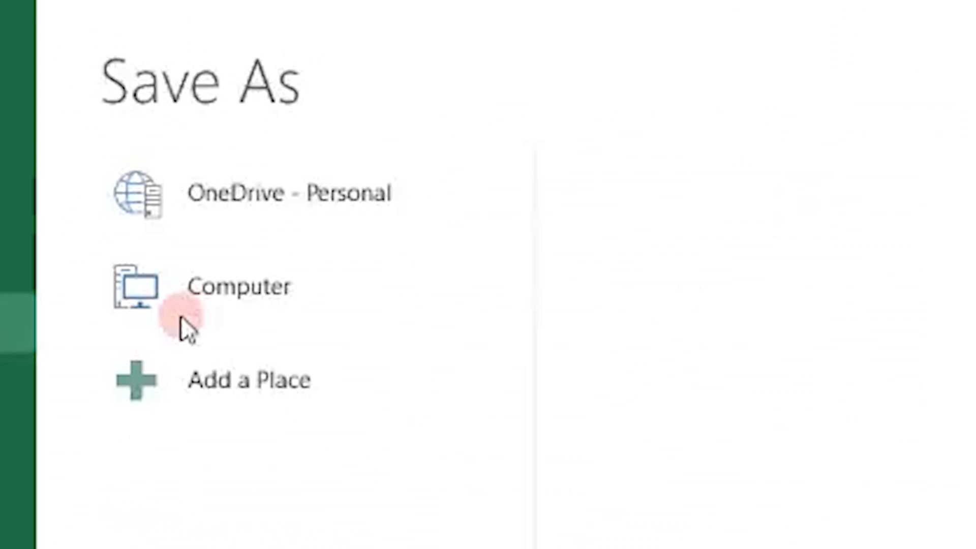
{"action": "left_click", "coordinate": [185, 327]}
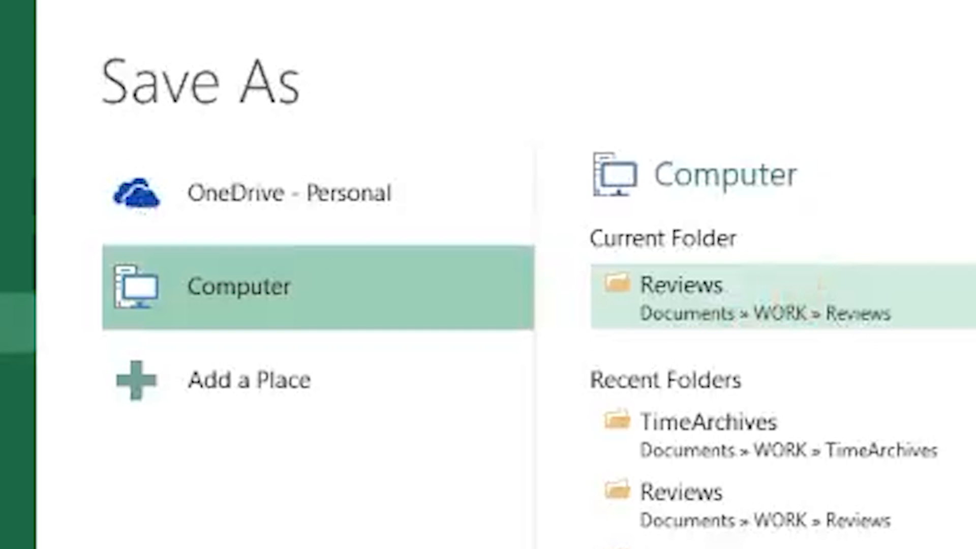
{"action": "left_click", "coordinate": [681, 293]}
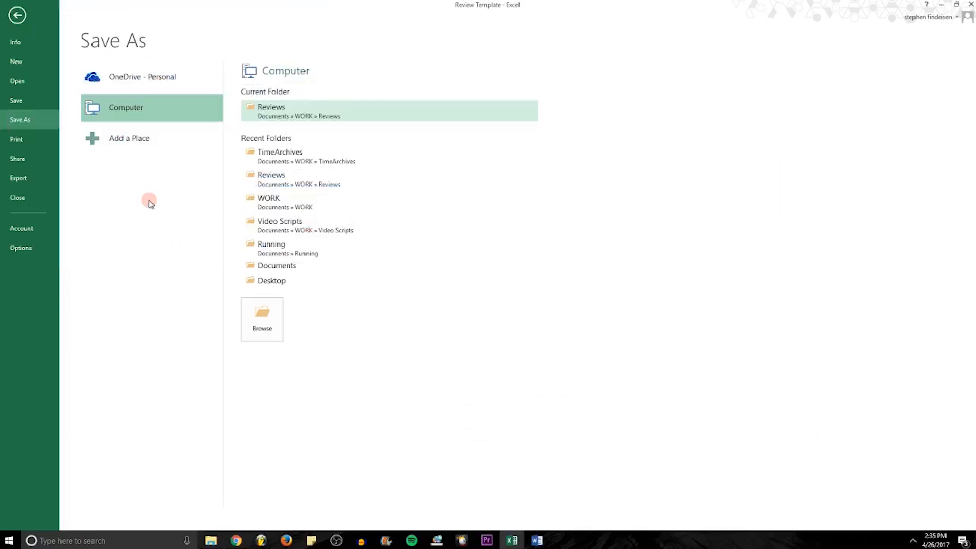
{"action": "key", "text": "Escape"}
{"action": "left_click", "coordinate": [254, 224]}
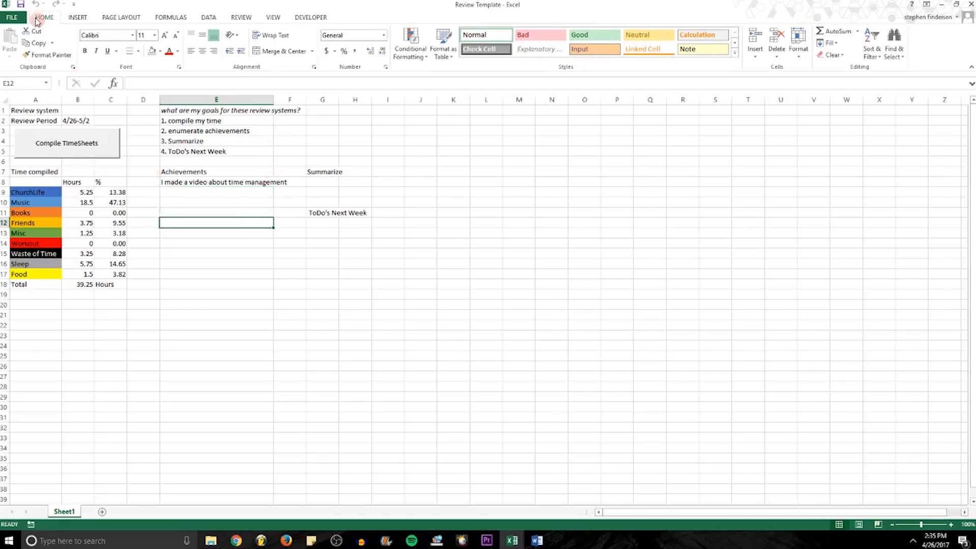
{"action": "left_click", "coordinate": [288, 250]}
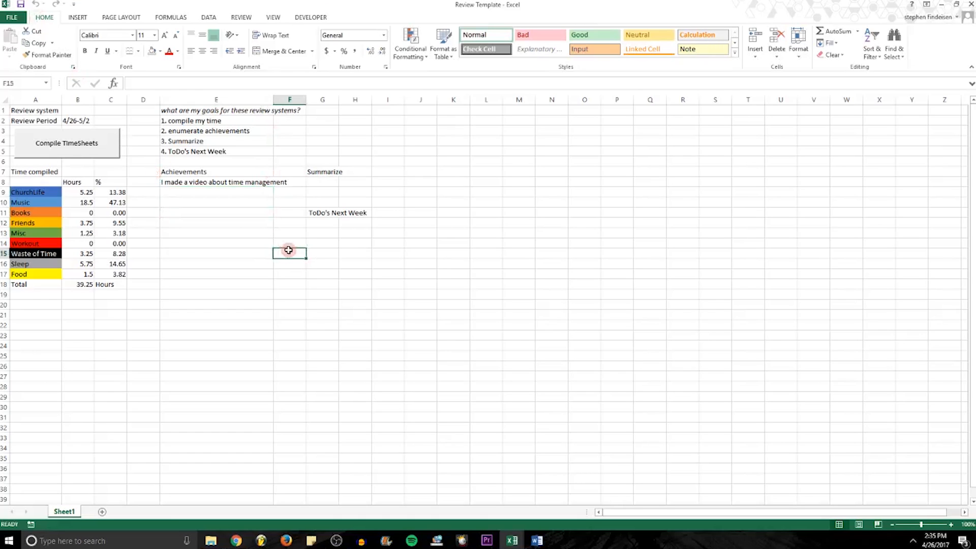
{"action": "scroll", "coordinate": [301, 239], "scroll_direction": "down", "scroll_amount": 1}
{"action": "scroll", "coordinate": [302, 240], "scroll_direction": "up", "scroll_amount": 1}
{"action": "left_click", "coordinate": [318, 202]}
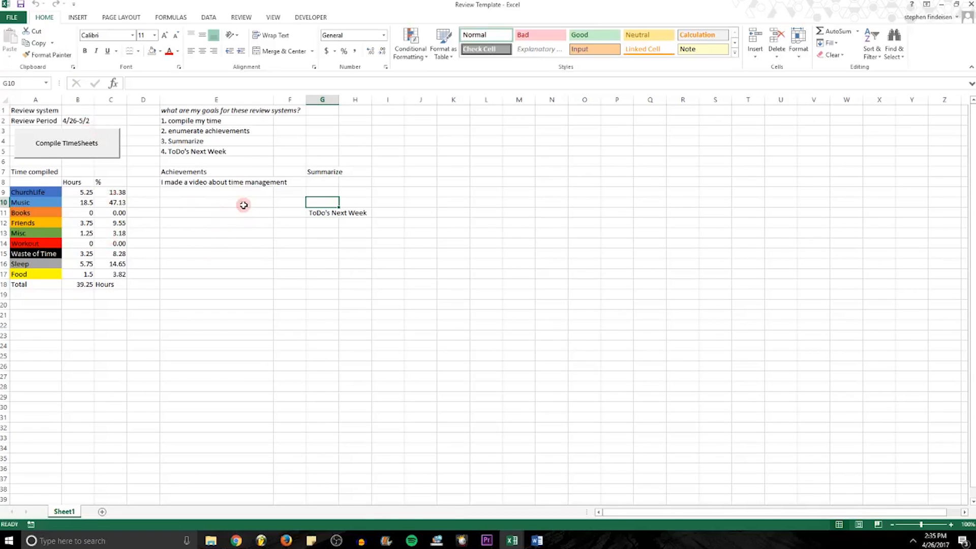
In the 4252017 workbook, clear the Activity and Specifics entries for all time slots from 8:00 AM to 11:45 PM
{"action": "key", "text": "Left"}
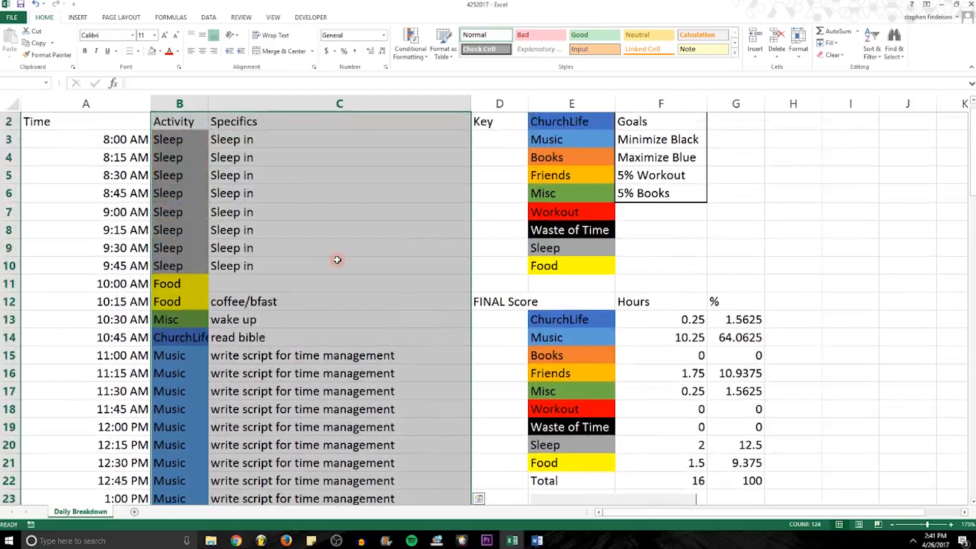
{"action": "key", "text": "shift+Down"}
{"action": "scroll", "coordinate": [337, 260], "scroll_direction": "down", "scroll_amount": 18}
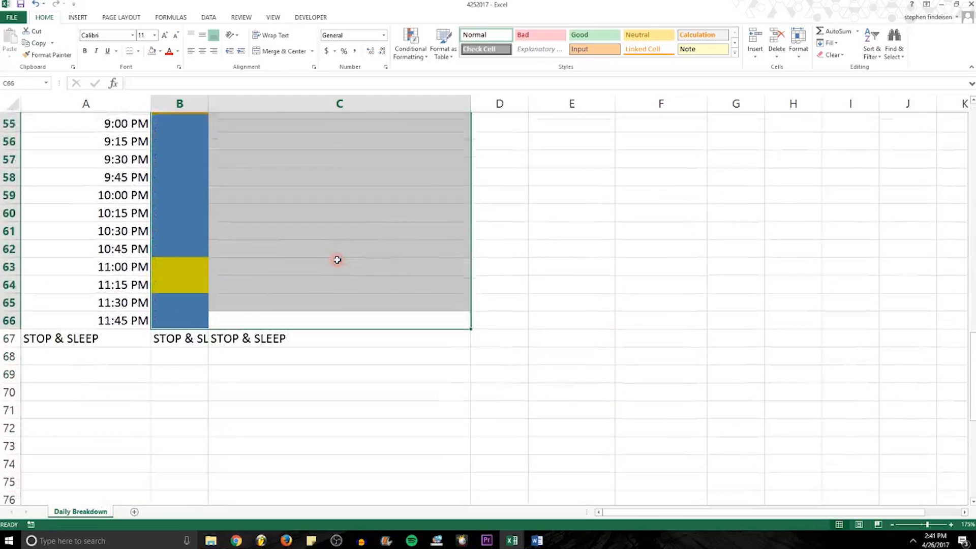
{"action": "key", "text": "Delete"}
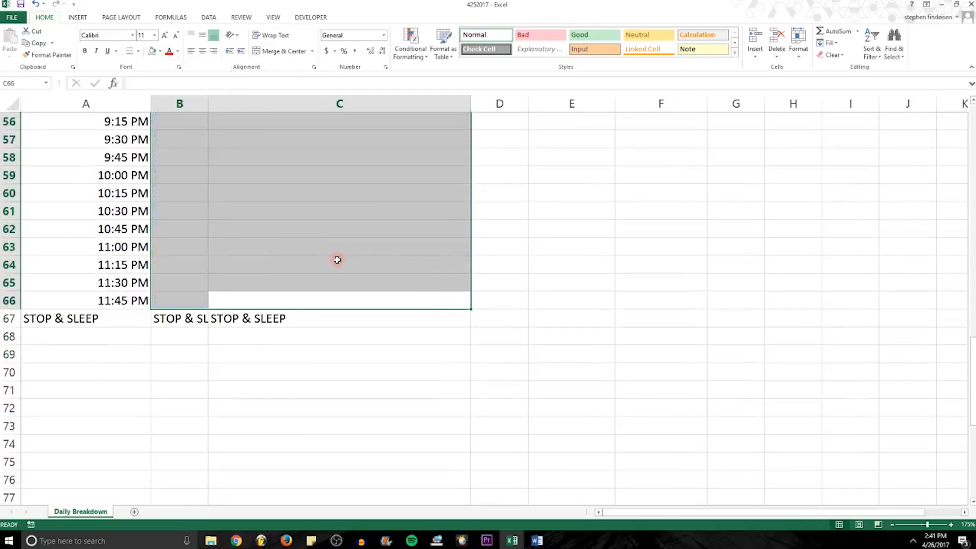
{"action": "scroll", "coordinate": [337, 259], "scroll_direction": "up", "scroll_amount": 3}
{"action": "scroll", "coordinate": [337, 260], "scroll_direction": "up", "scroll_amount": 15}
{"action": "left_click", "coordinate": [299, 249]}
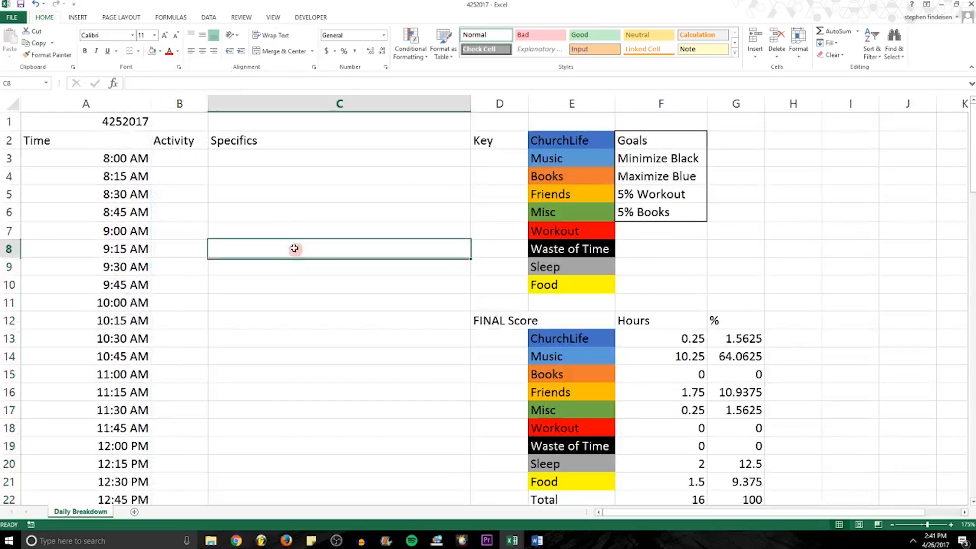
{"action": "left_click", "coordinate": [173, 154]}
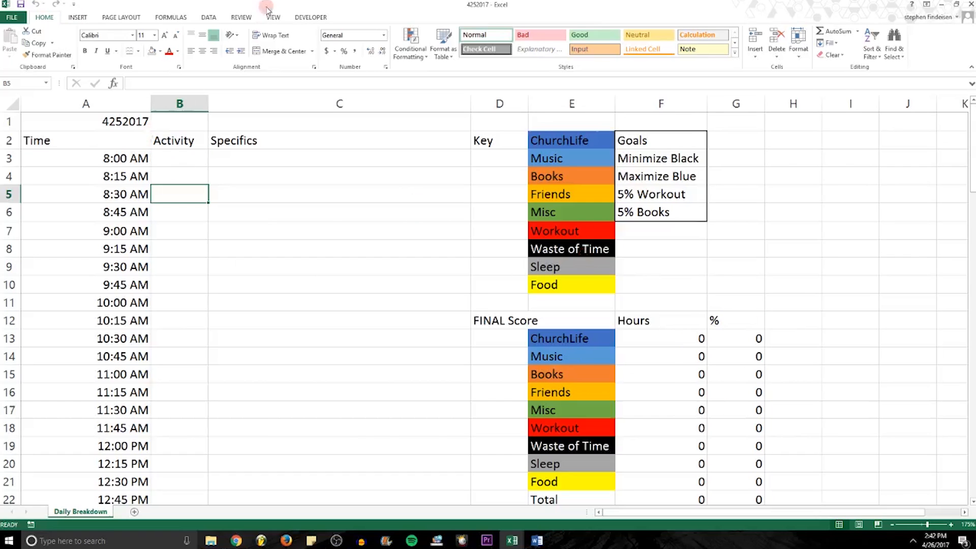
Fill the Activity column with the coloured Friends entry from 8:15 to 11:30 AM and Workout for 11:45 AM and 12:00 PM
{"action": "left_click", "coordinate": [570, 198]}
{"action": "left_click", "coordinate": [572, 211]}
{"action": "left_click", "coordinate": [546, 320]}
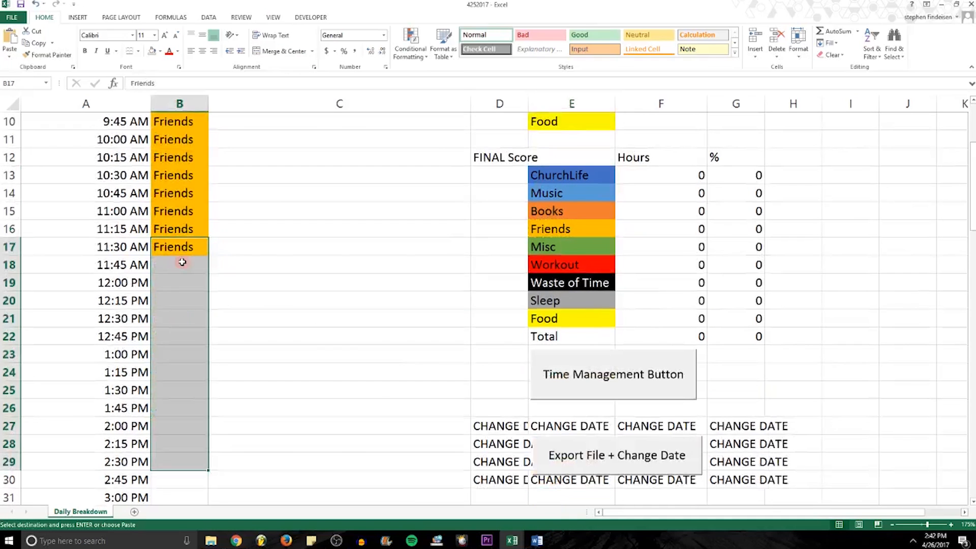
{"action": "left_click_drag", "start_coordinate": [181, 264], "coordinate": [182, 283]}
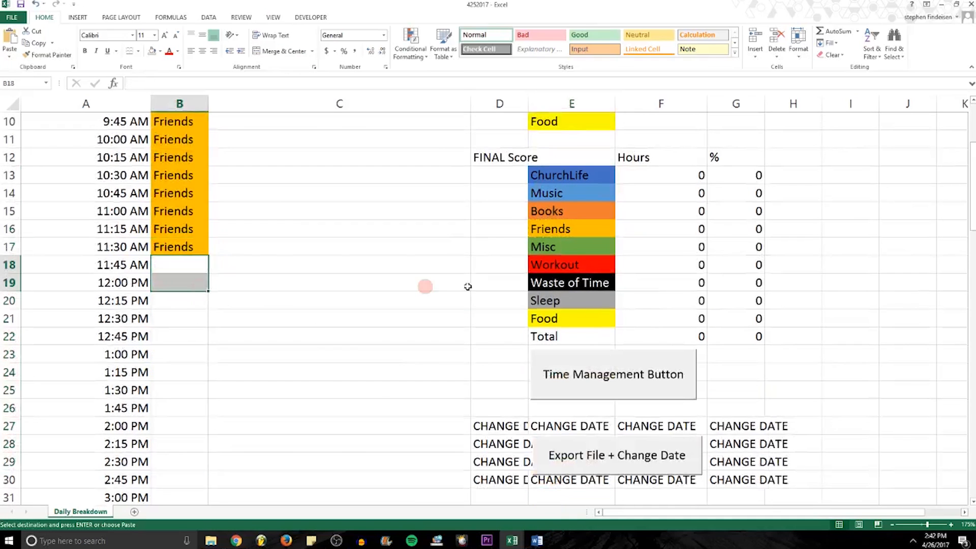
{"action": "key", "text": "ctrl+v"}
{"action": "left_click", "coordinate": [604, 246]}
{"action": "left_click", "coordinate": [569, 199]}
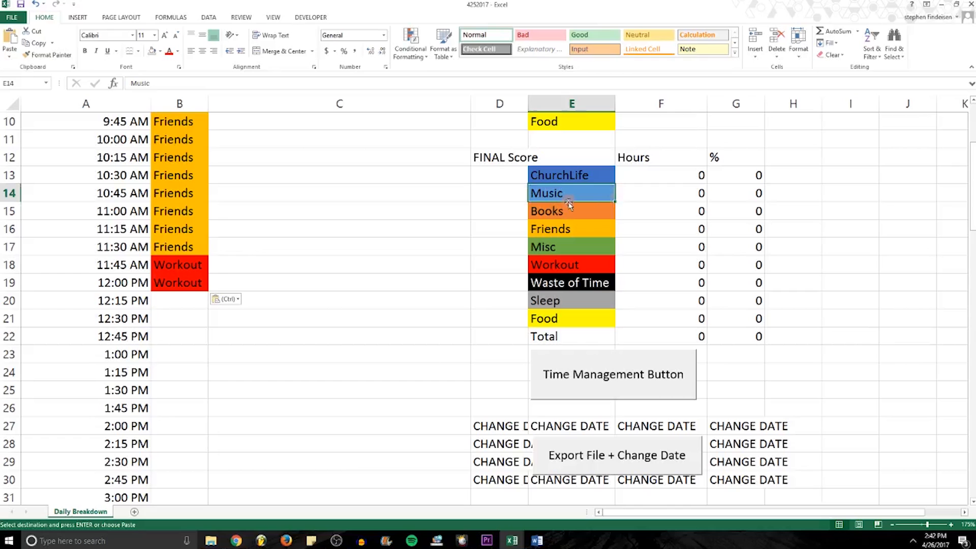
{"action": "left_click_drag", "start_coordinate": [179, 301], "coordinate": [184, 360]}
{"action": "type", "text": "v"}
{"action": "key", "text": "Escape"}
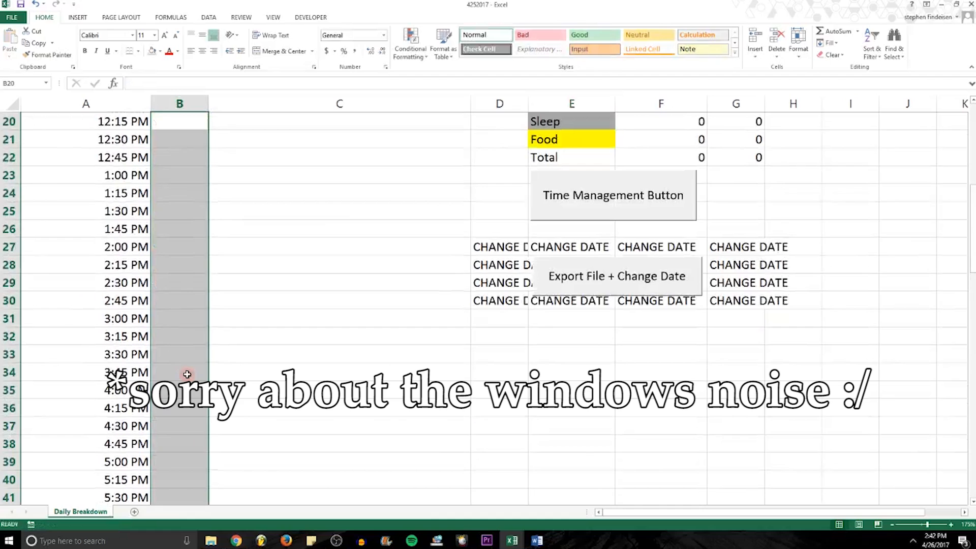
Copy the Music category from the FINAL Score list into the Activity column from 12:15 PM downward
{"action": "scroll", "coordinate": [187, 375], "scroll_direction": "up", "scroll_amount": 5}
{"action": "left_click", "coordinate": [570, 284]}
{"action": "key", "text": "ctrl+c"}
{"action": "scroll", "coordinate": [198, 285], "scroll_direction": "down", "scroll_amount": 3}
{"action": "left_click", "coordinate": [193, 235]}
{"action": "left_click_drag", "start_coordinate": [193, 244], "coordinate": [194, 489]}
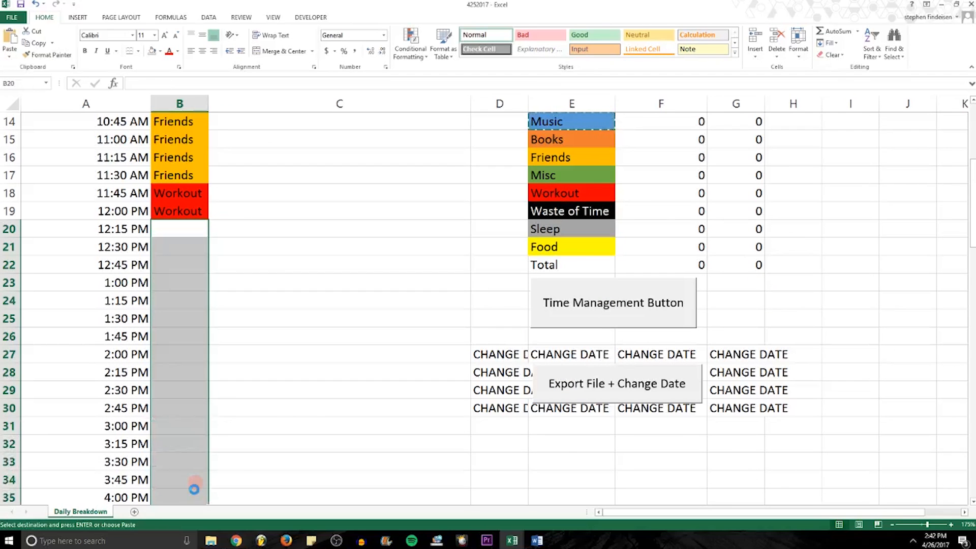
{"action": "key", "text": "ctrl+v"}
{"action": "scroll", "coordinate": [198, 473], "scroll_direction": "up", "scroll_amount": 4}
{"action": "left_click", "coordinate": [307, 303]}
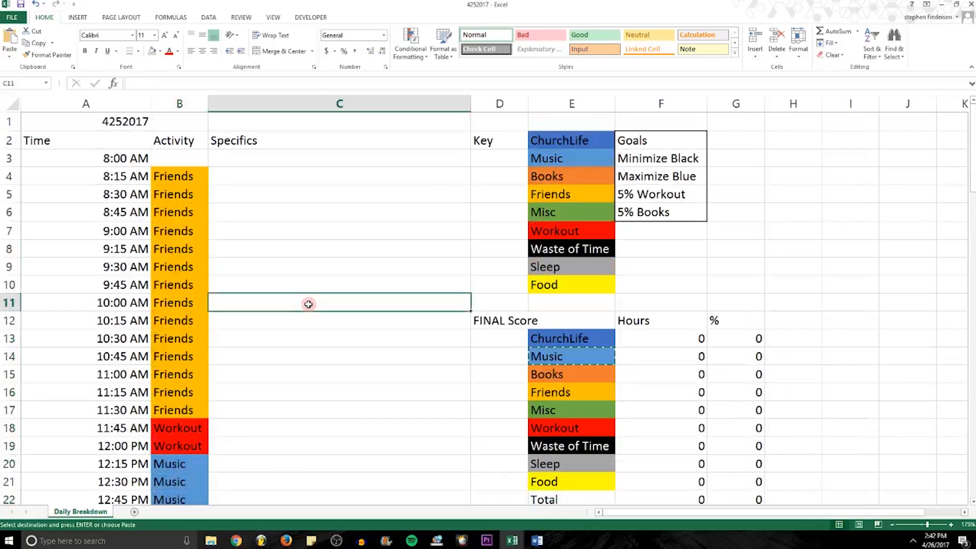
{"action": "scroll", "coordinate": [309, 304], "scroll_direction": "down", "scroll_amount": 2}
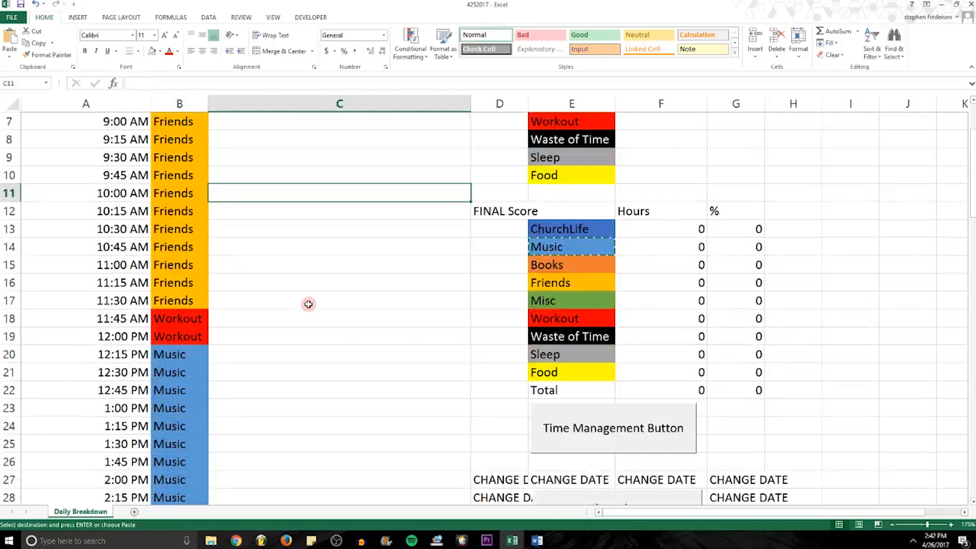